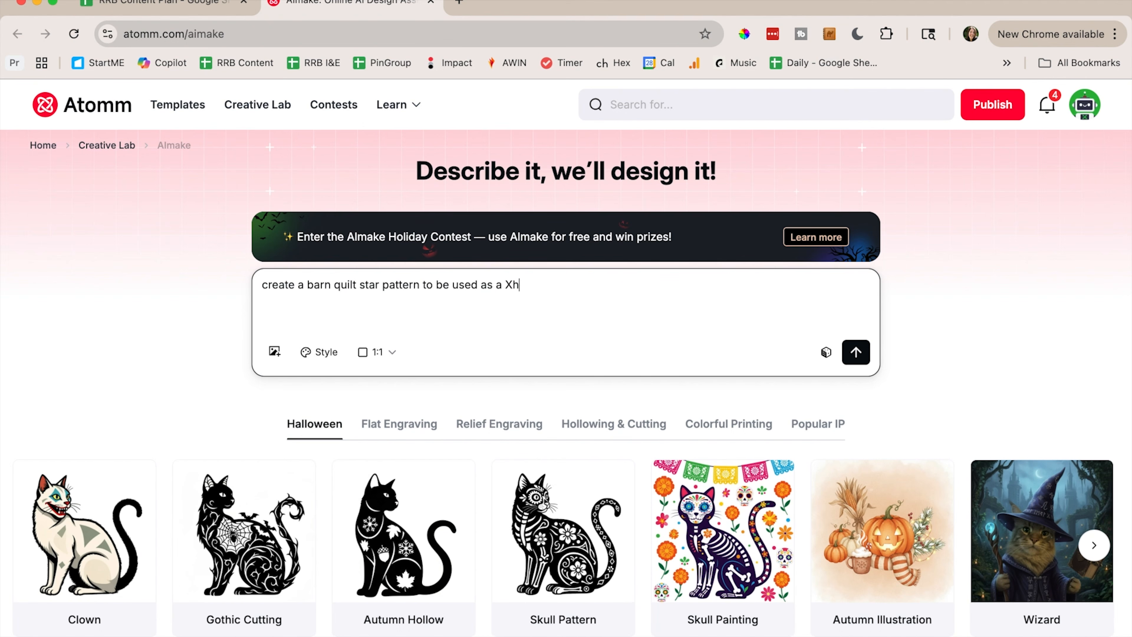
- Complete the design prompt as "create a barn quilt star pattern to be used as a Christmas ornament, simple style"
text(Christmas ornament)
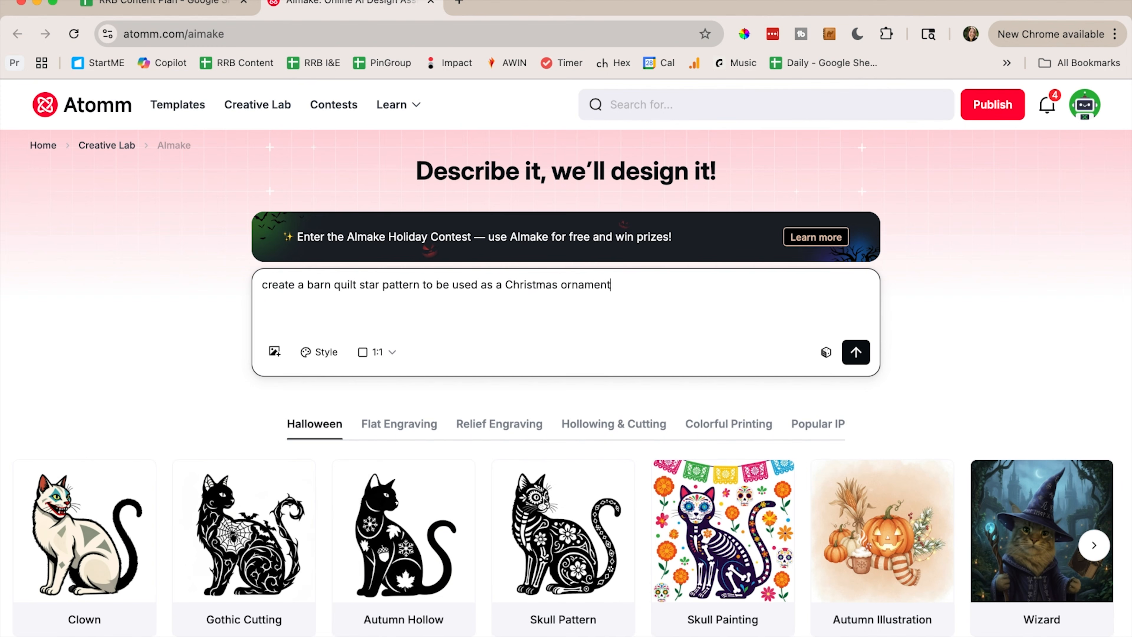
text(, sim)
text(style)
- Apply the Fine Line Art style to the prompt and keep the 1:1 aspect ratio
click(317, 352)
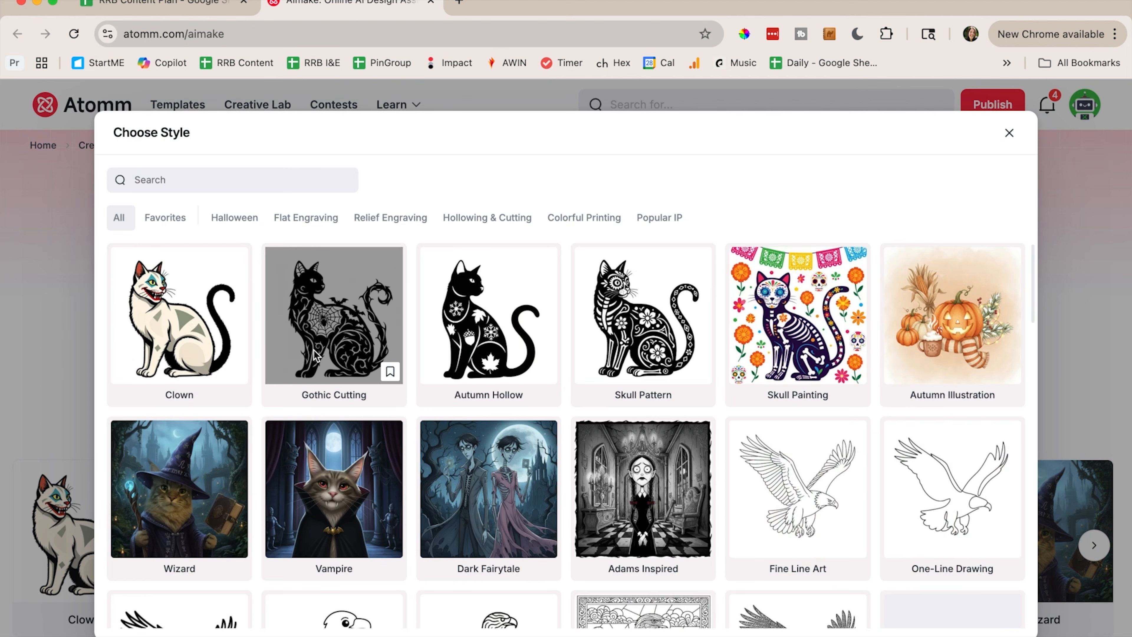
scroll(317, 355, down, 3)
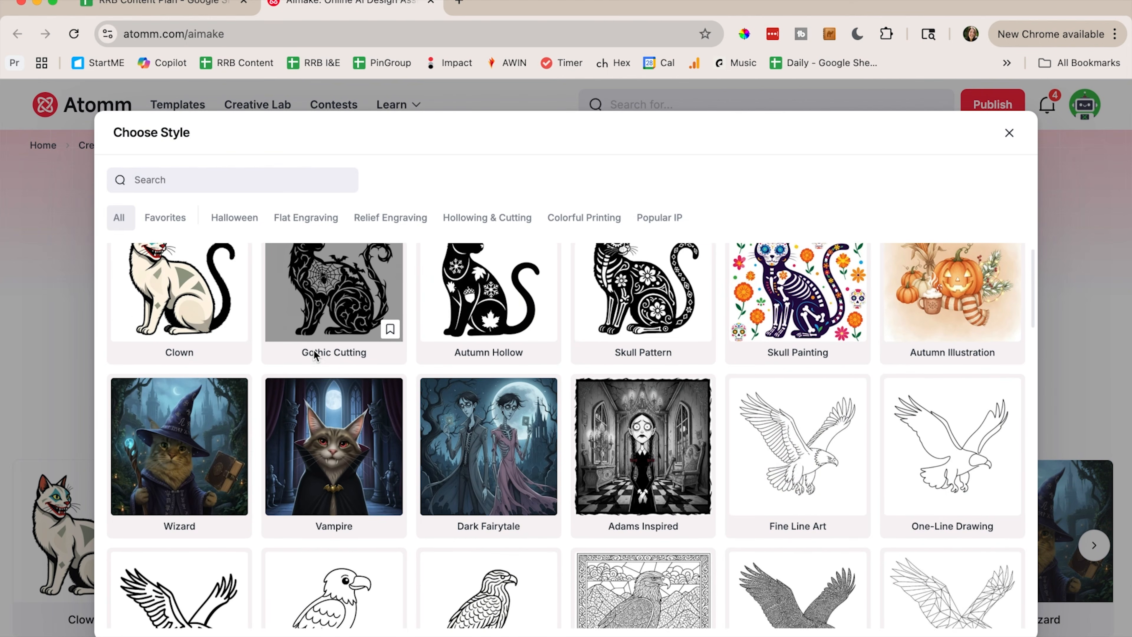
scroll(317, 355, down, 9)
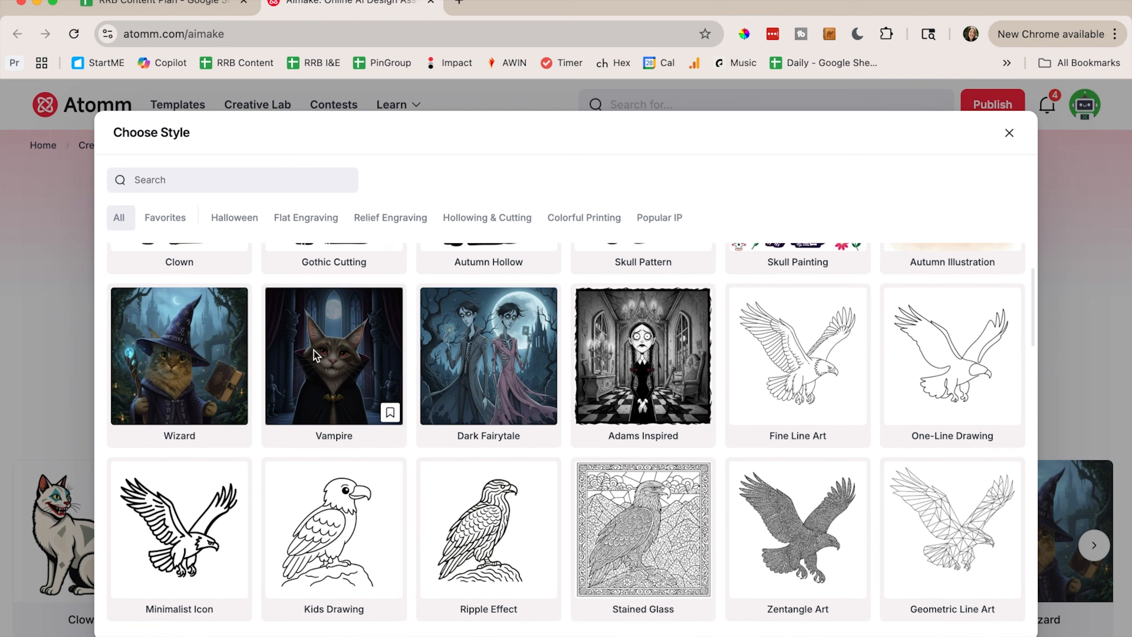
scroll(315, 354, down, 18)
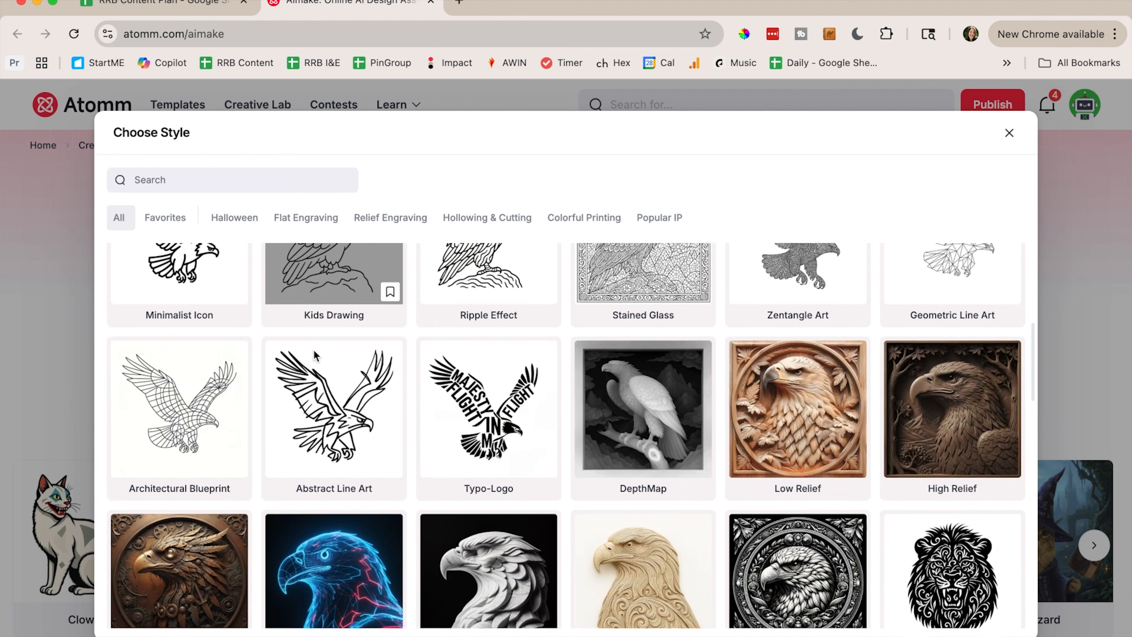
scroll(315, 355, down, 11)
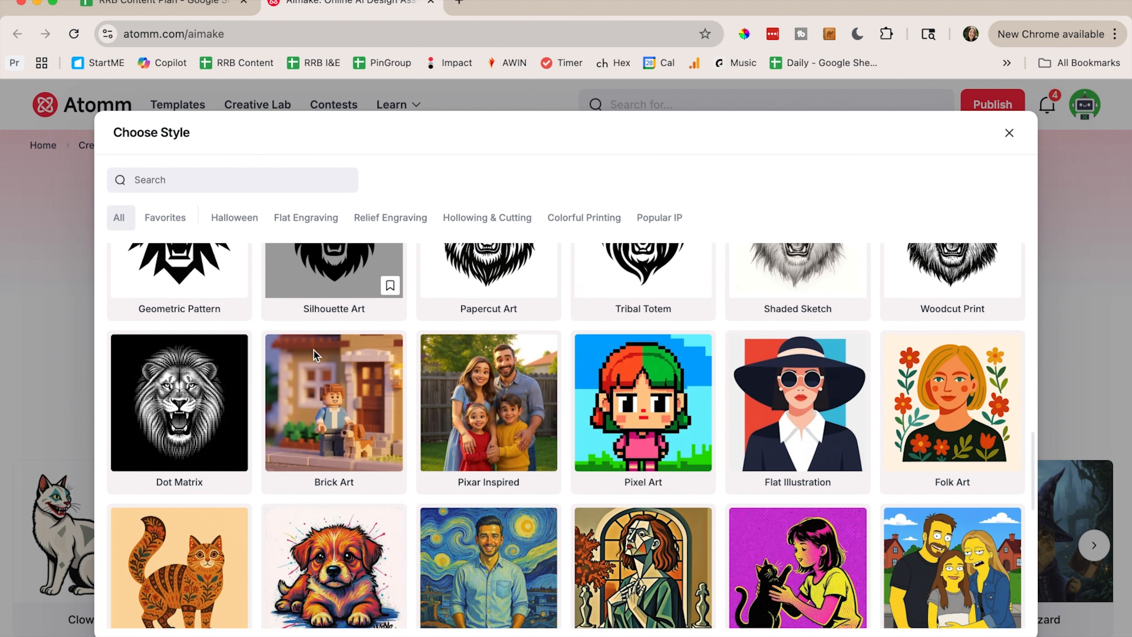
scroll(319, 354, up, 15)
scroll(321, 355, up, 15)
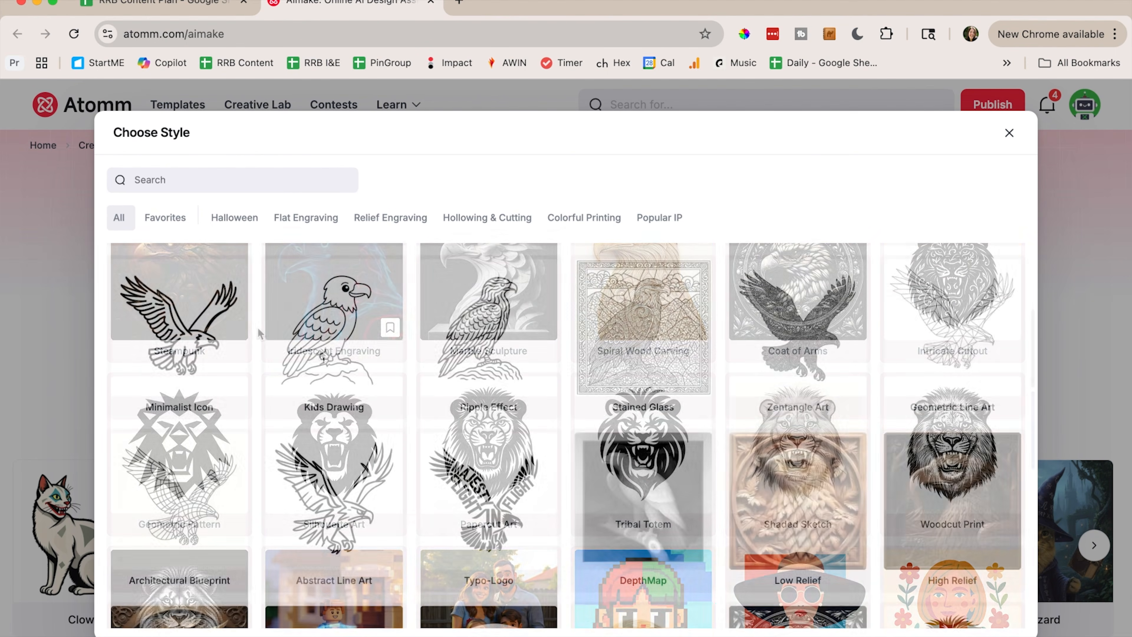
scroll(748, 333, up, 3)
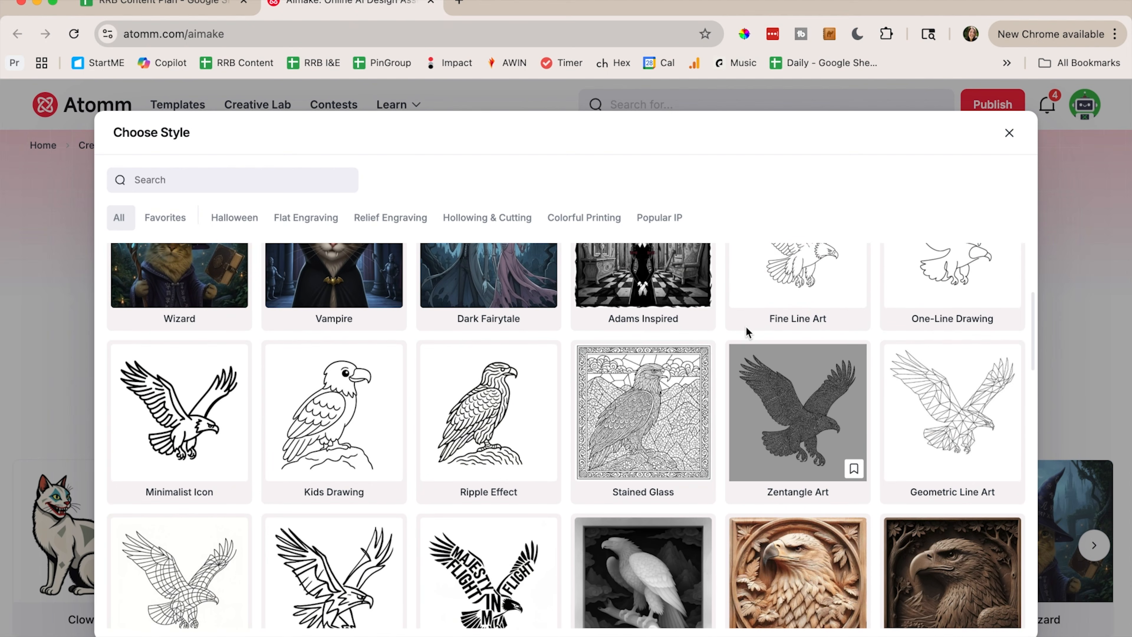
click(765, 269)
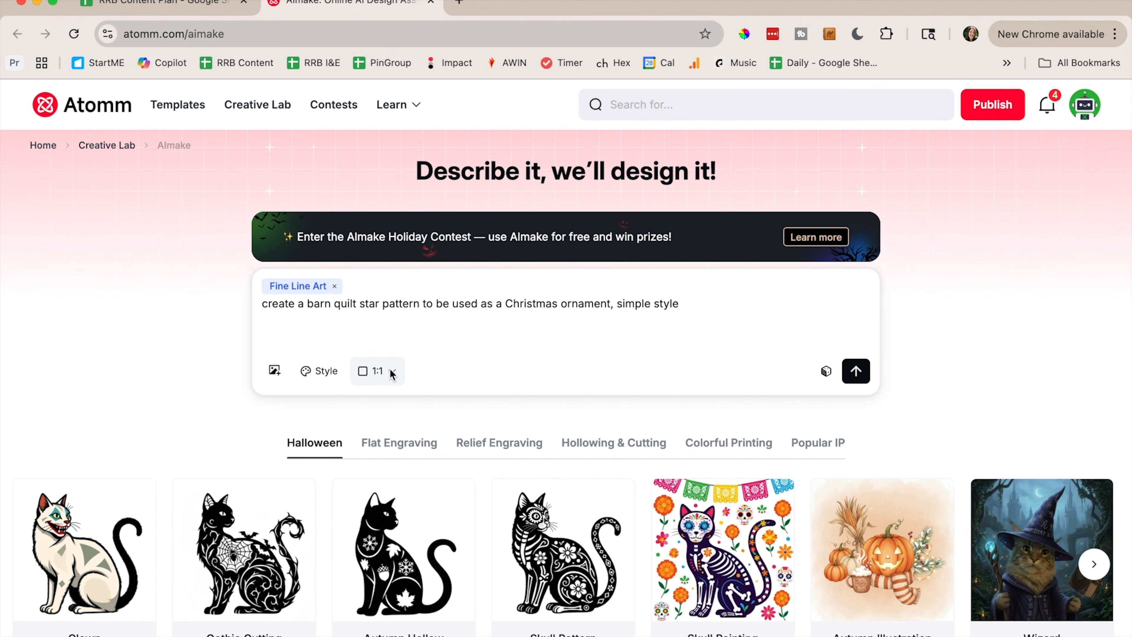
click(374, 373)
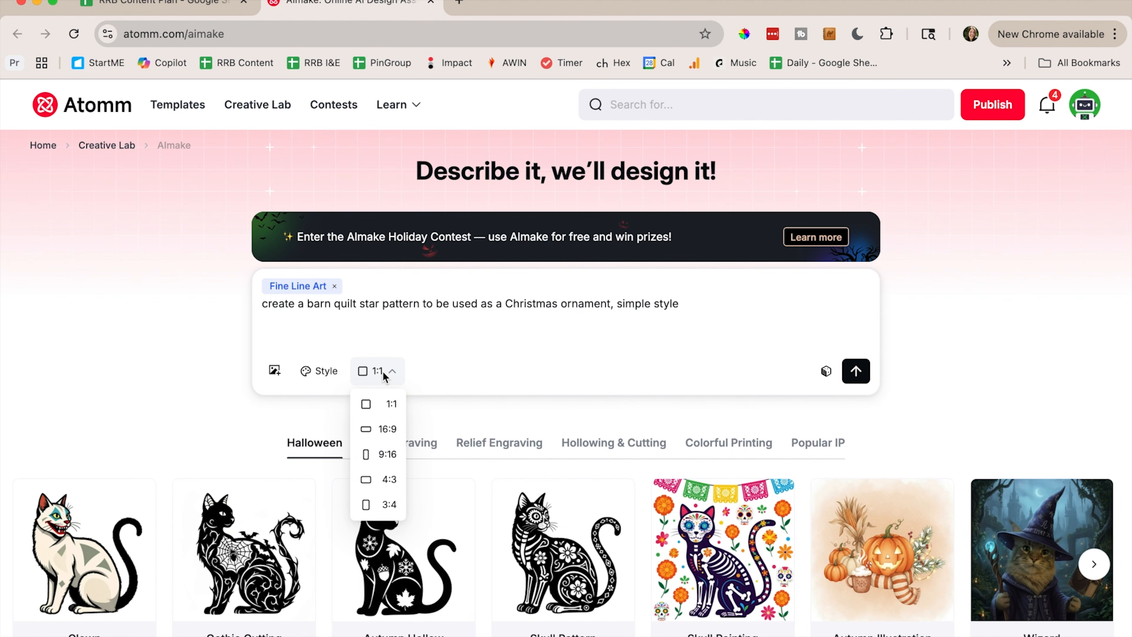
click(430, 368)
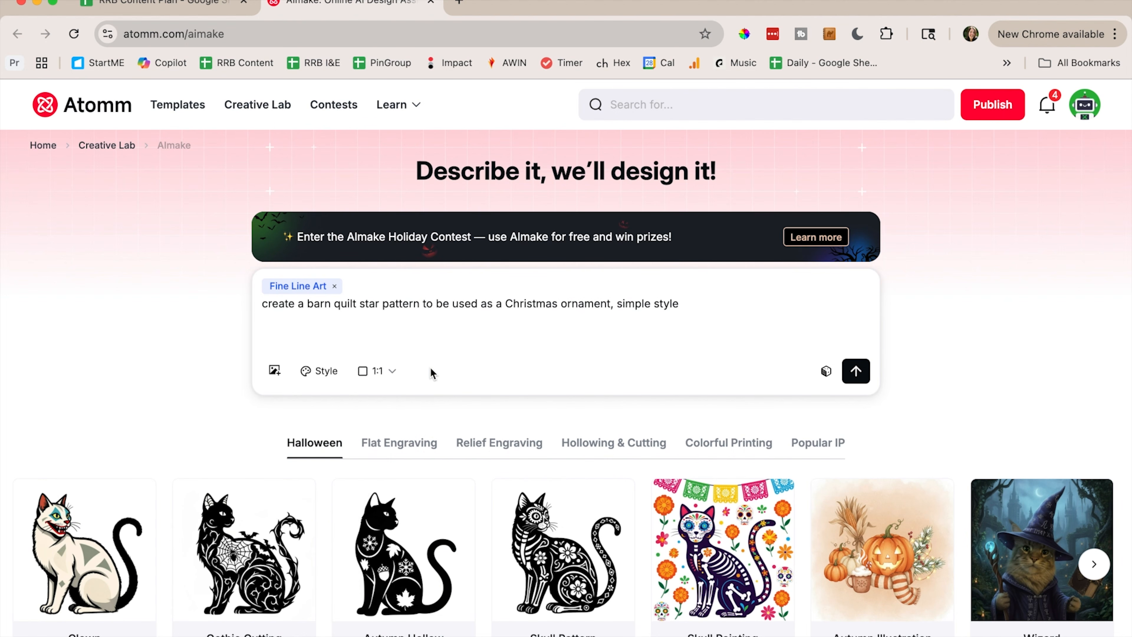
- Search Google for "barn quilt star" in a new browser tab
click(462, 2)
text(barn)
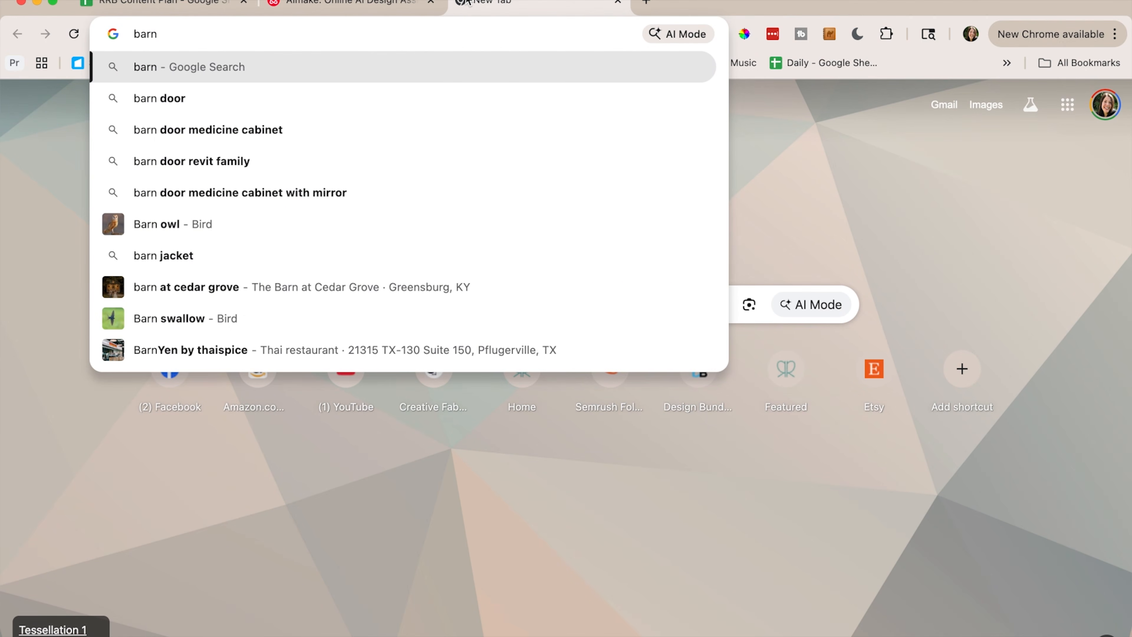
text( quilt)
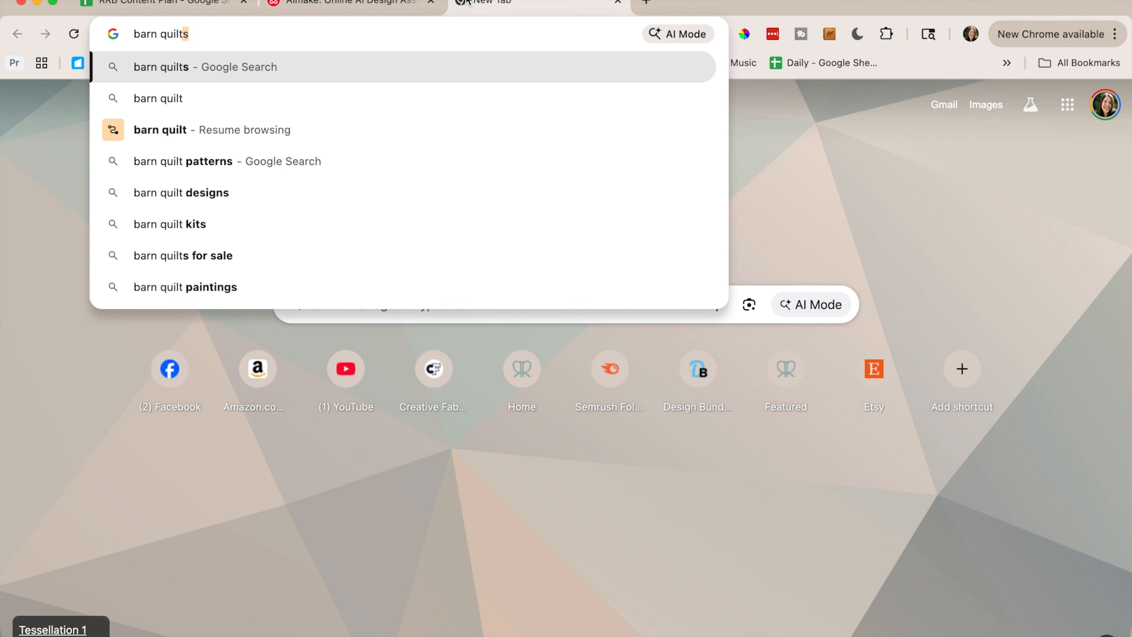
text( star)
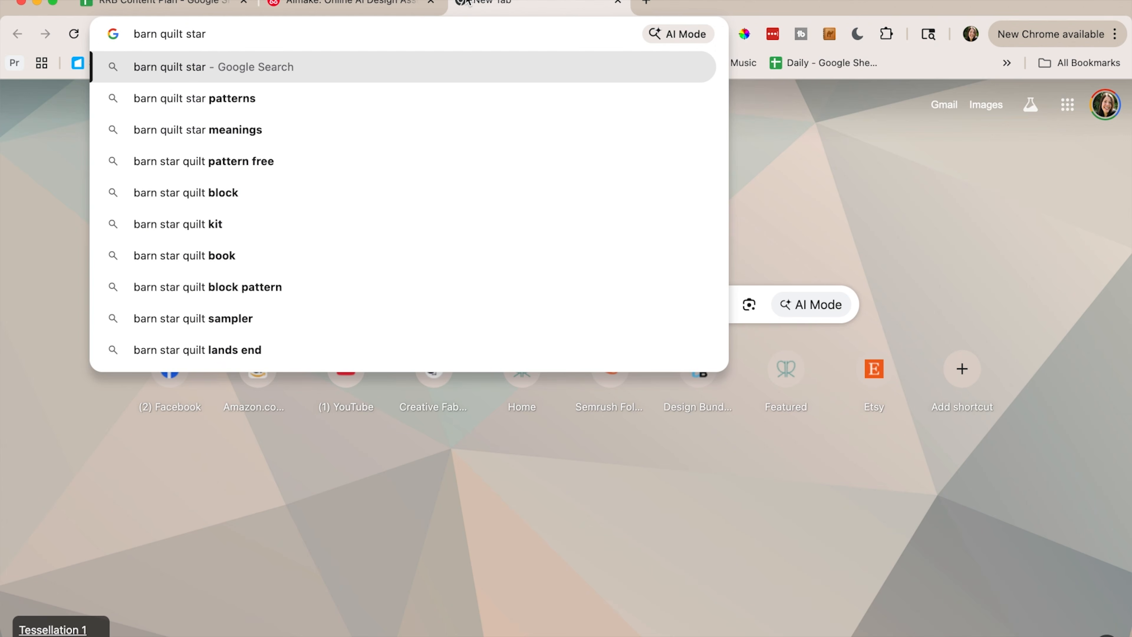
key(Return)
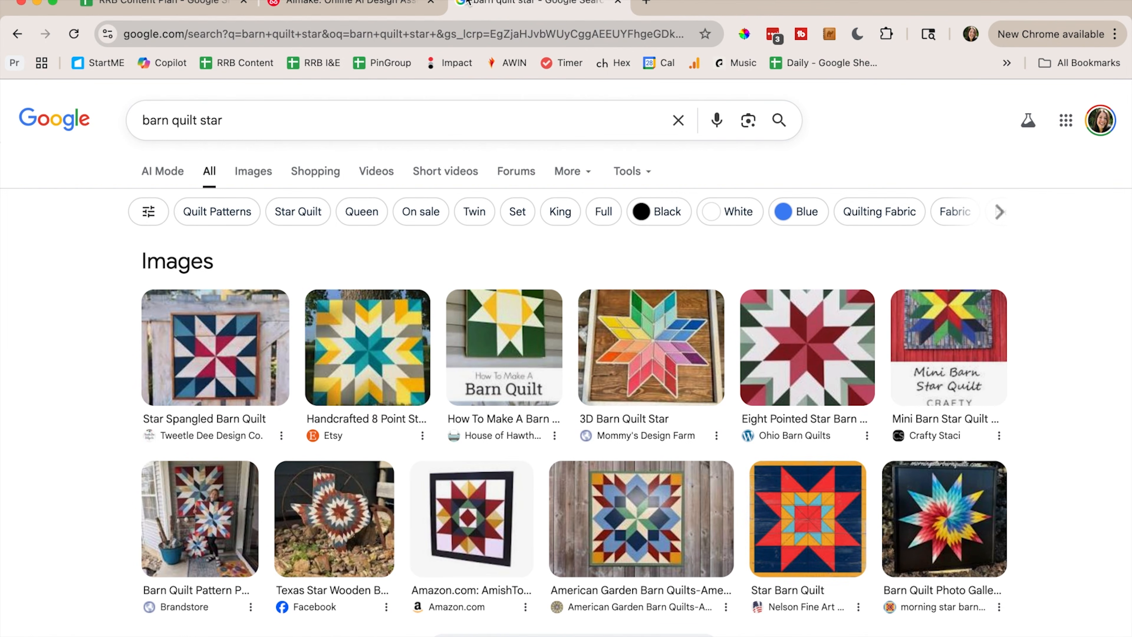
- Filter the search with advanced usage rights set to "free to use or share, even commercially"
click(636, 170)
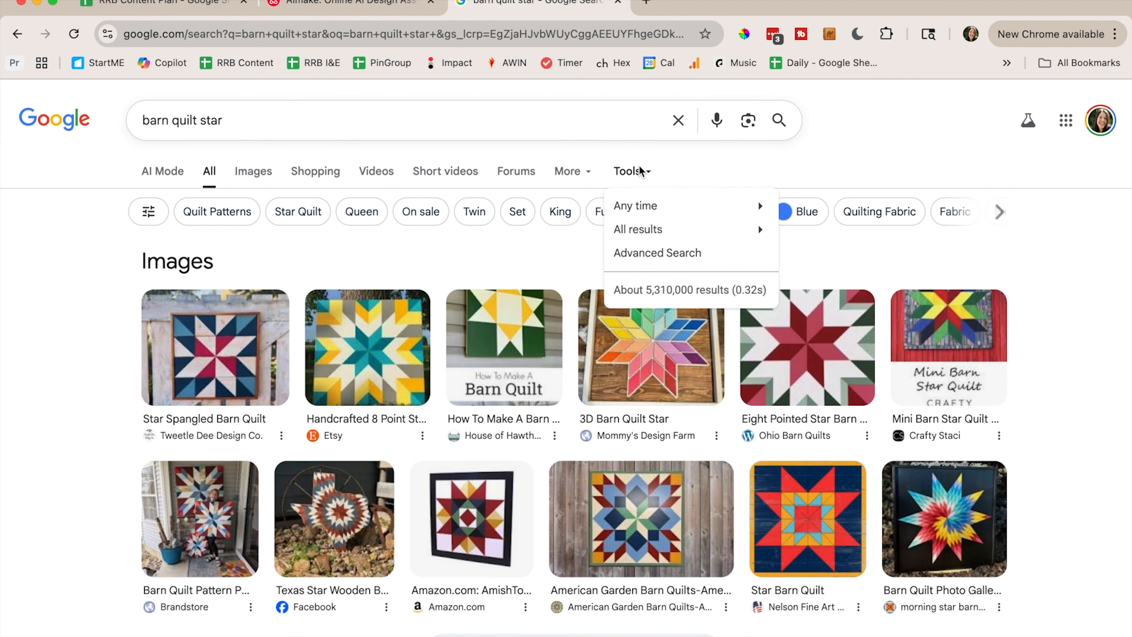
click(592, 172)
click(628, 171)
mouse_move(637, 213)
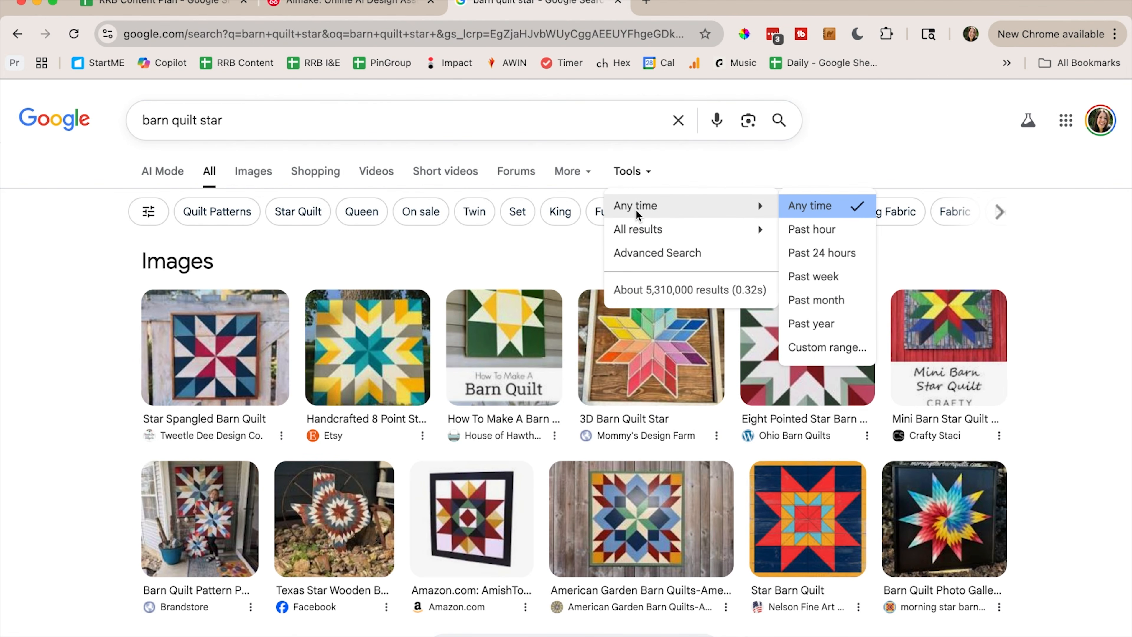
click(638, 253)
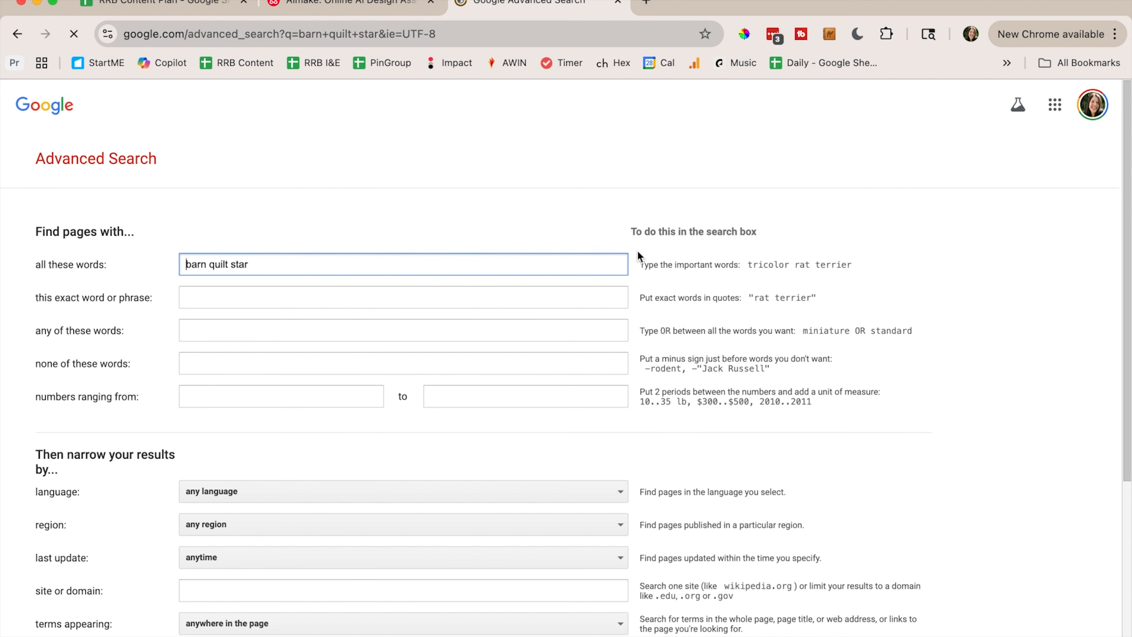
scroll(638, 253, down, 5)
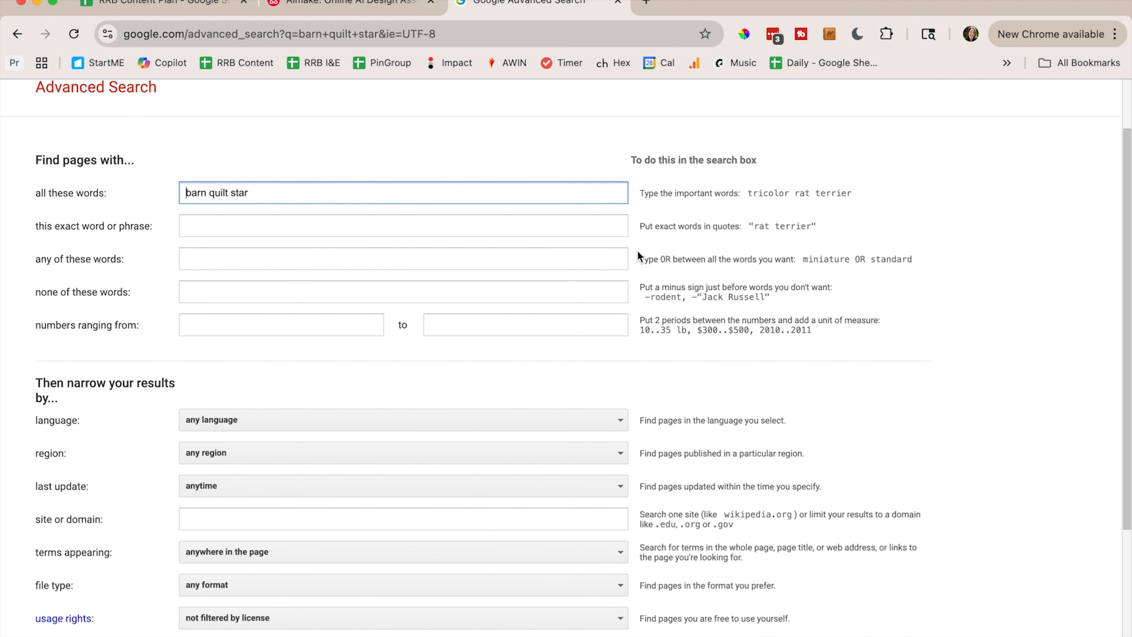
scroll(638, 255, down, 3)
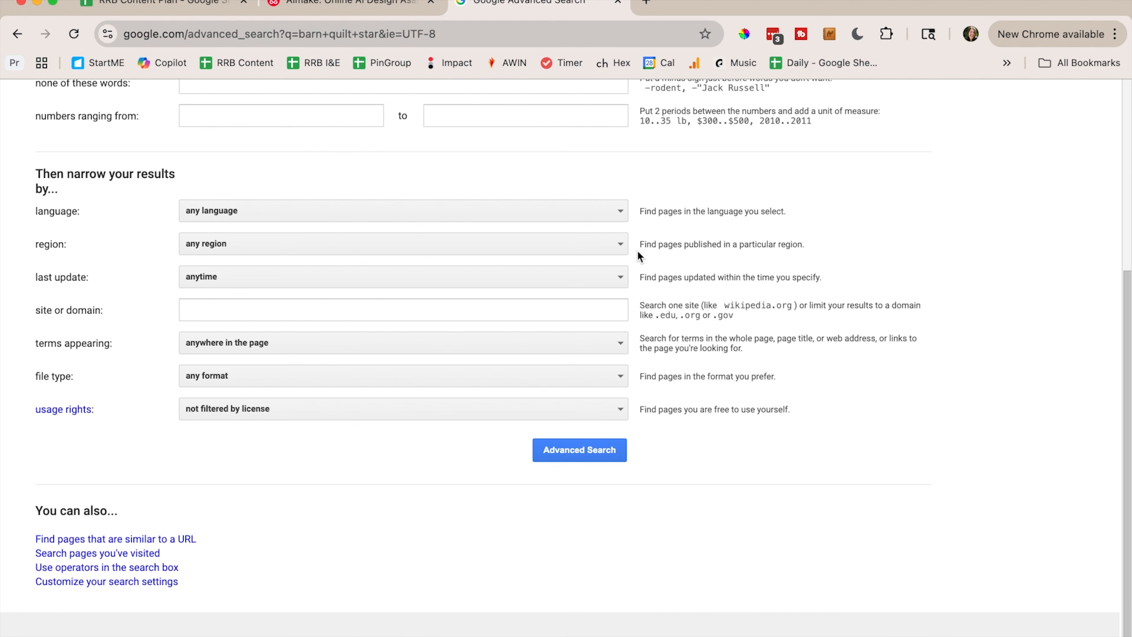
click(352, 411)
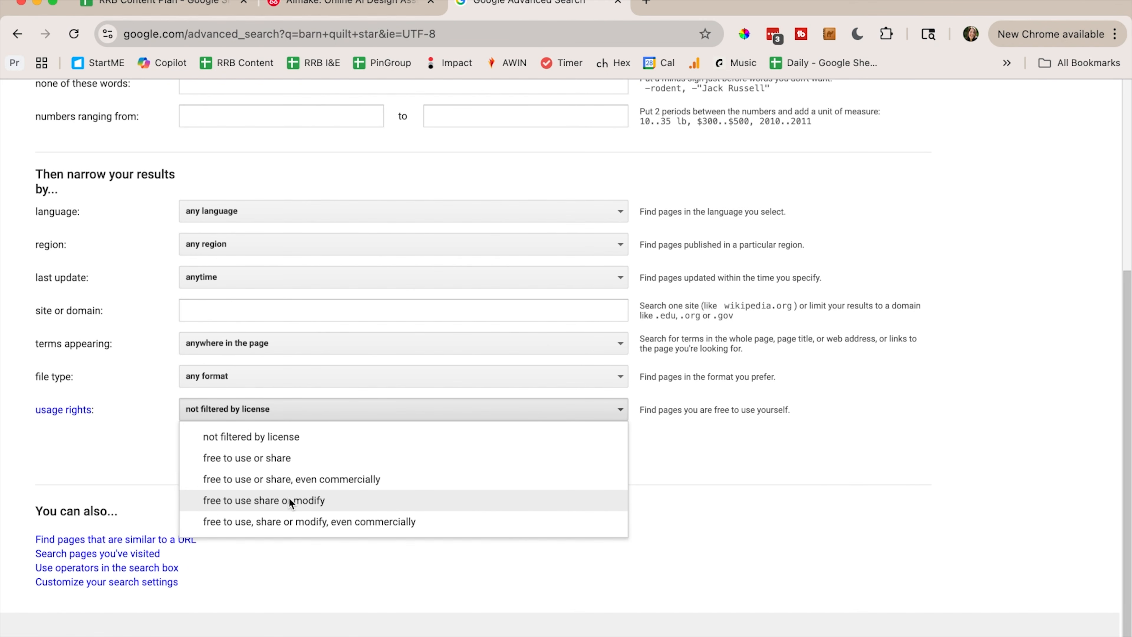
click(292, 479)
click(581, 451)
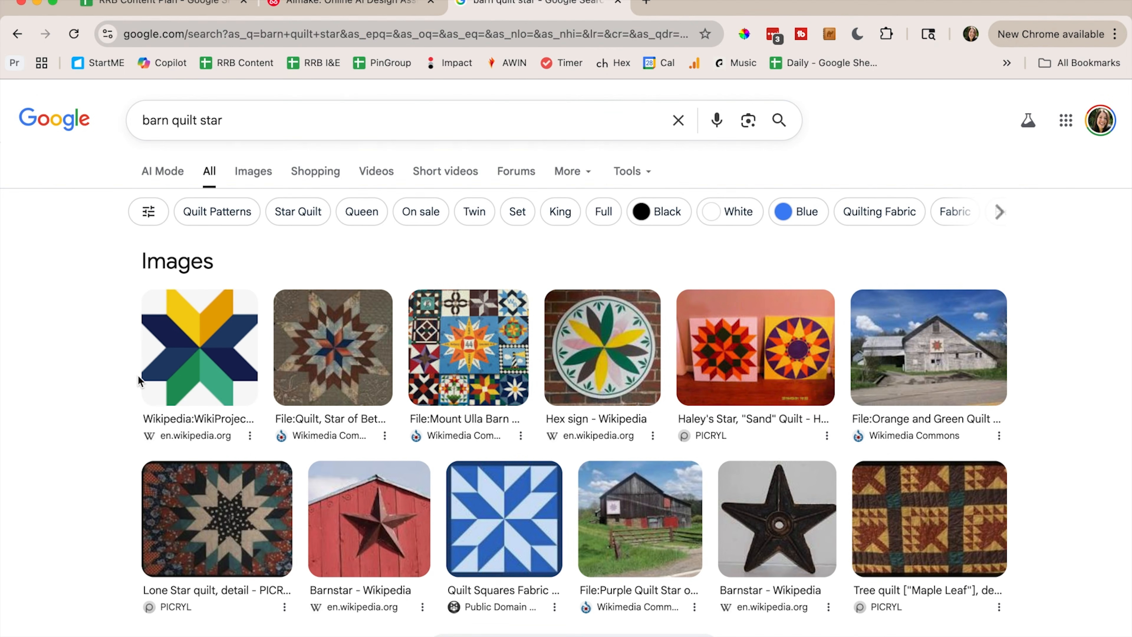
- Open the Wikipedia WikiProject Appalachia quilt star page and save its star image as WikiProject_Appalachia_Barnstar in Purchased Files
click(181, 342)
click(1068, 539)
scroll(430, 476, down, 1)
scroll(430, 477, down, 3)
right_click(384, 335)
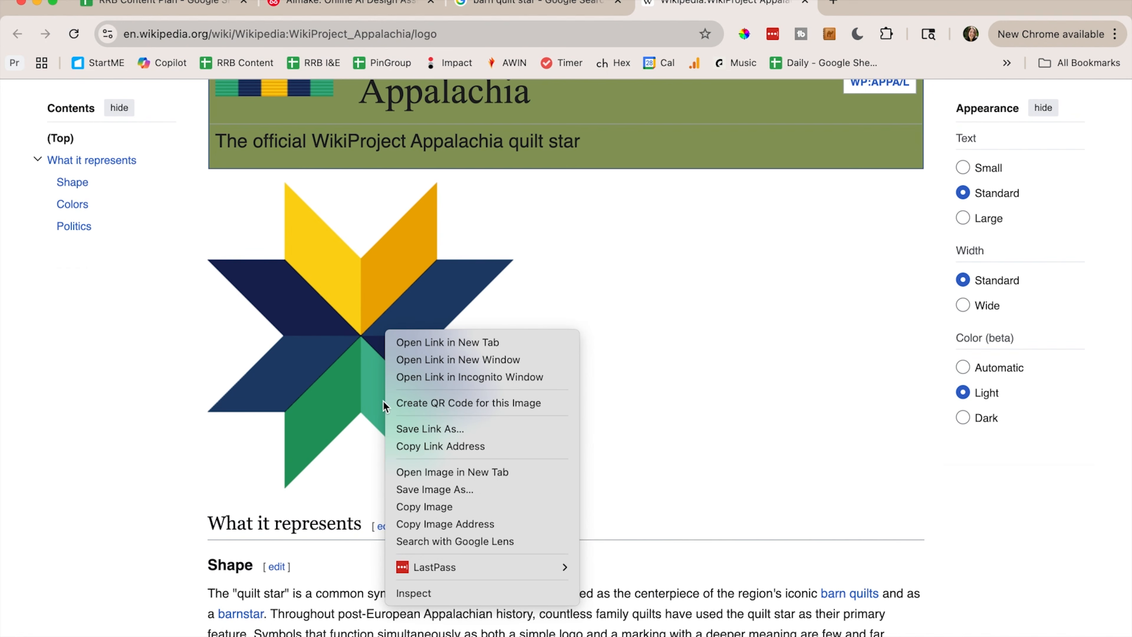
click(416, 482)
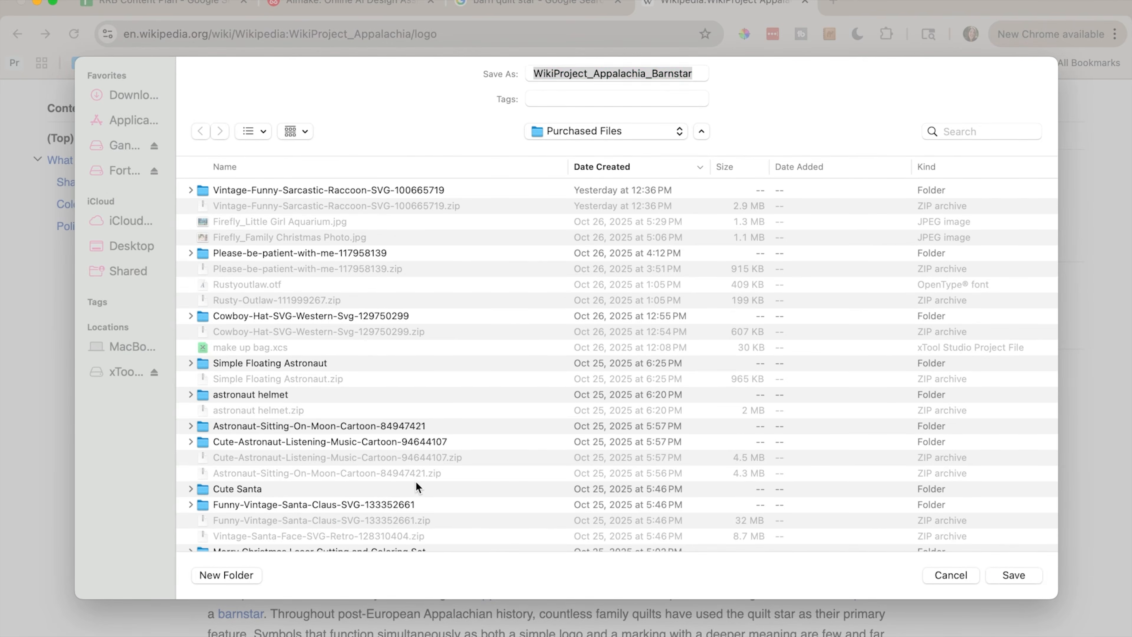
click(1010, 575)
- Return to Atomm AImake and attach WikiProject_Appalachia_Barnstar.png to the prompt as the reference image
click(314, 6)
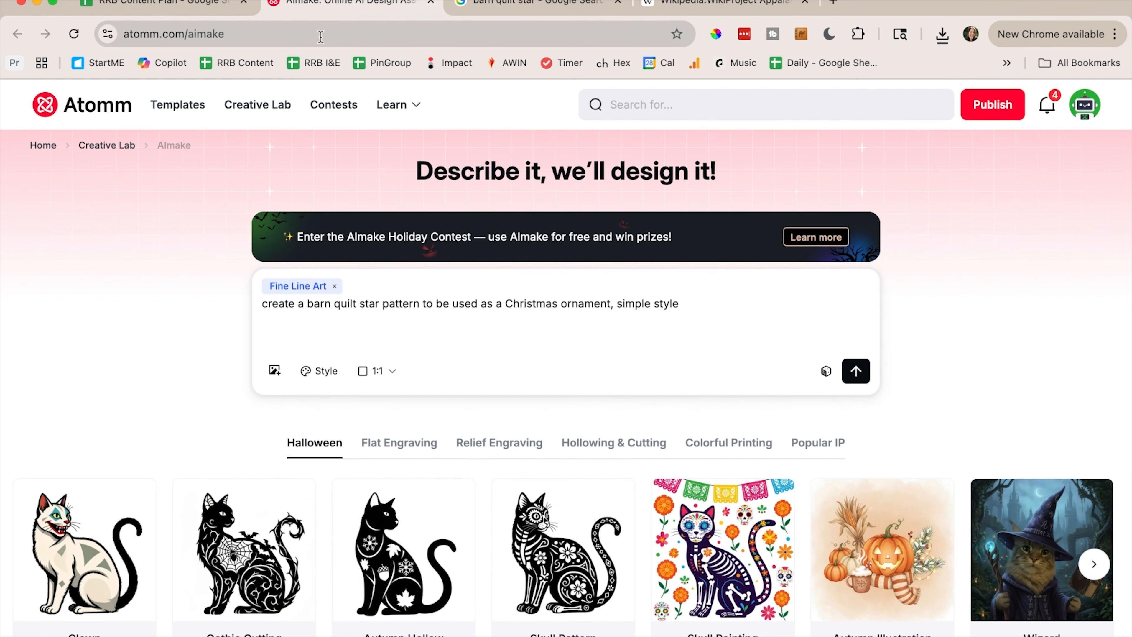
click(274, 370)
click(404, 144)
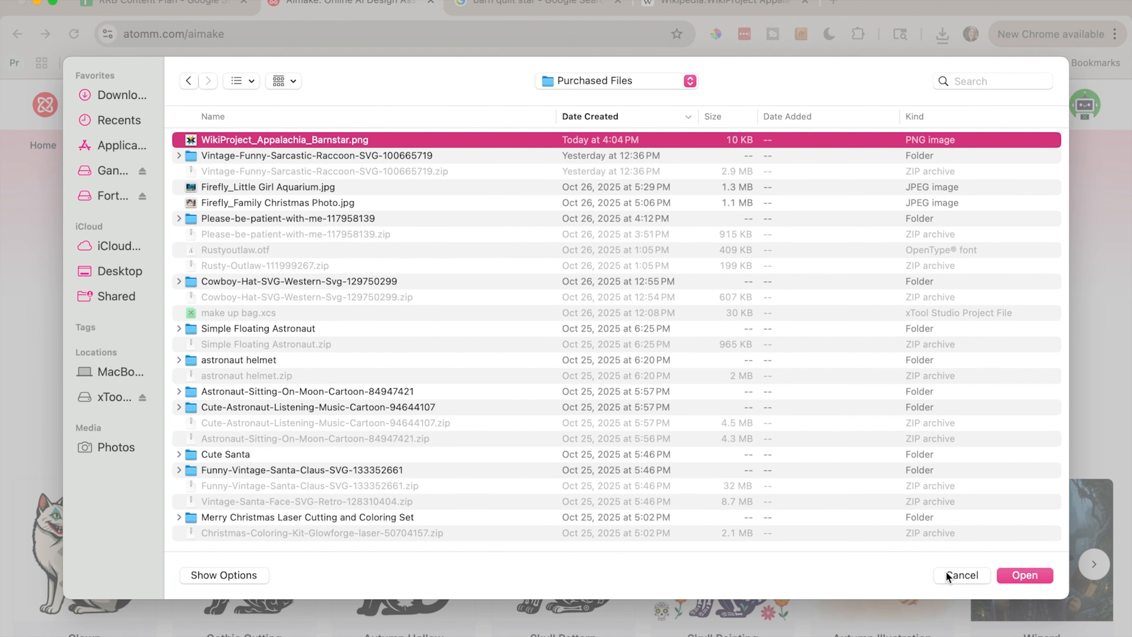
click(1025, 575)
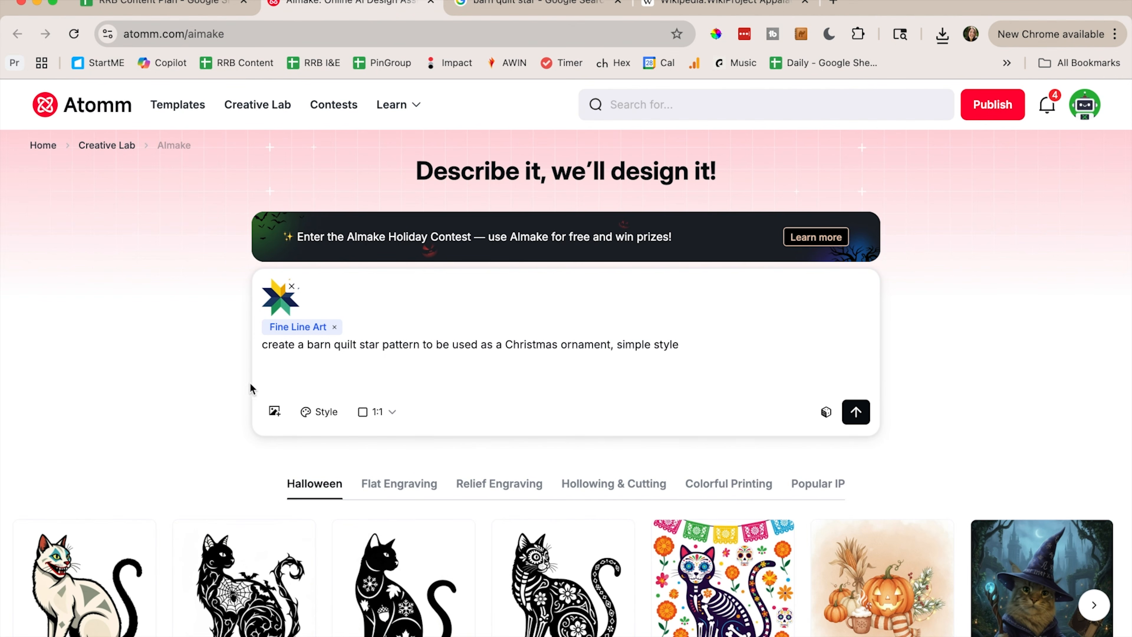
- Add ", used for laser cutting" to the end of the prompt and generate the design
click(502, 365)
text(, )
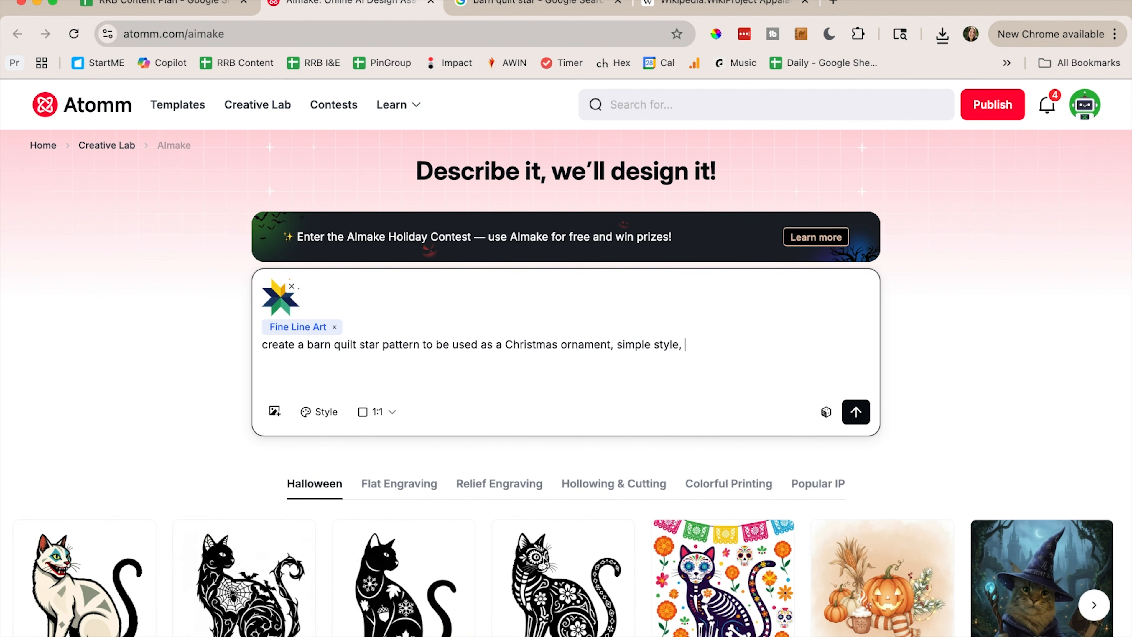
text(used for laser cutting)
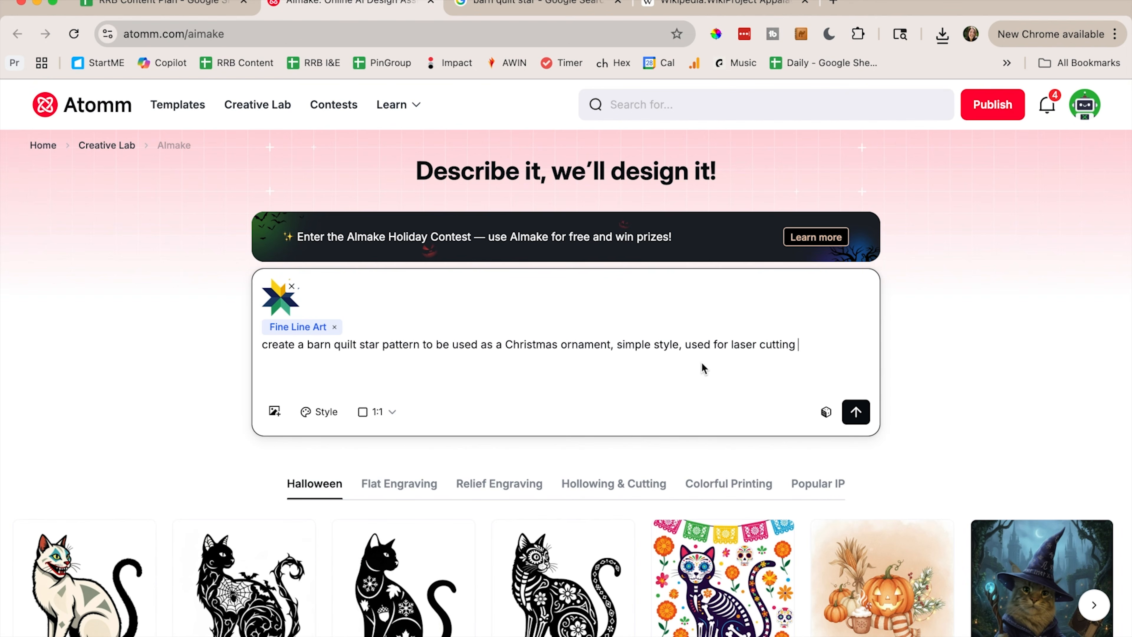
click(857, 410)
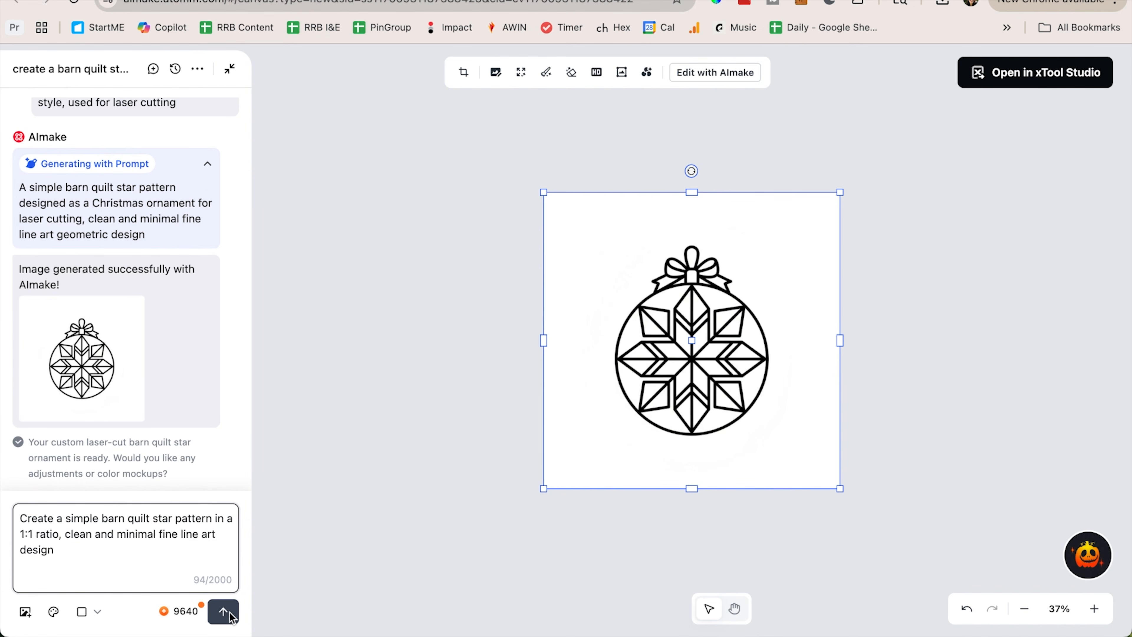
- Generate another design from "Create a simple barn quilt star pattern in a 1:1 ratio, clean and minimal fine line art design"
click(223, 611)
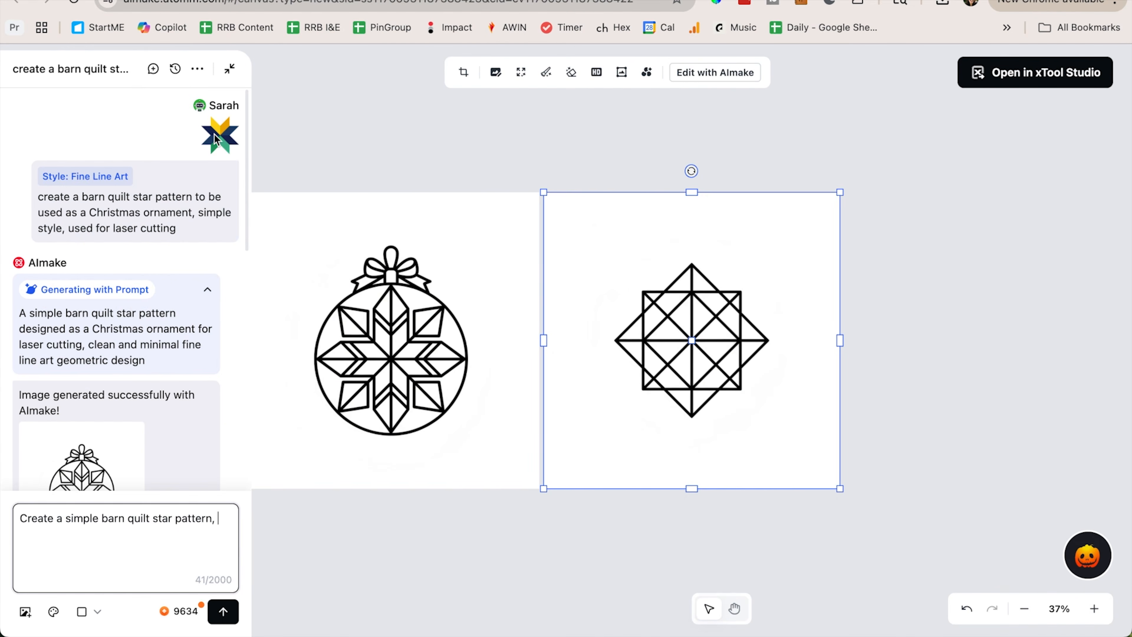
- Attach WikiProject_Appalachia_Barnstar.png and generate a 1:1 design from "Create a simple barn quilt star pattern like in the reference image"
scroll(123, 366, down, 10)
click(21, 613)
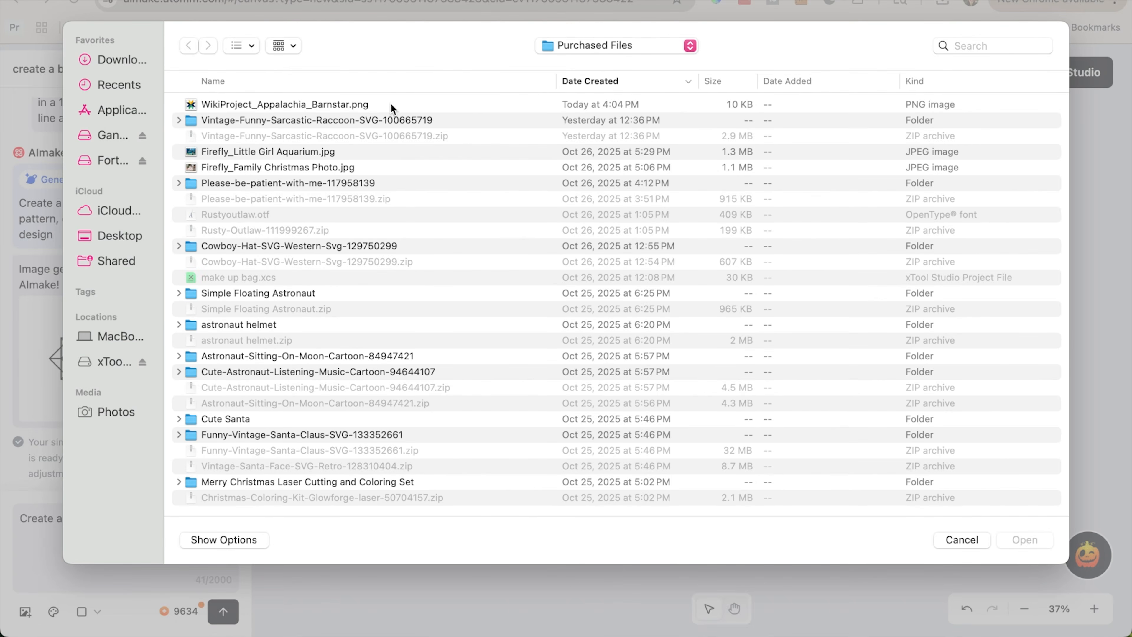
double_click(361, 107)
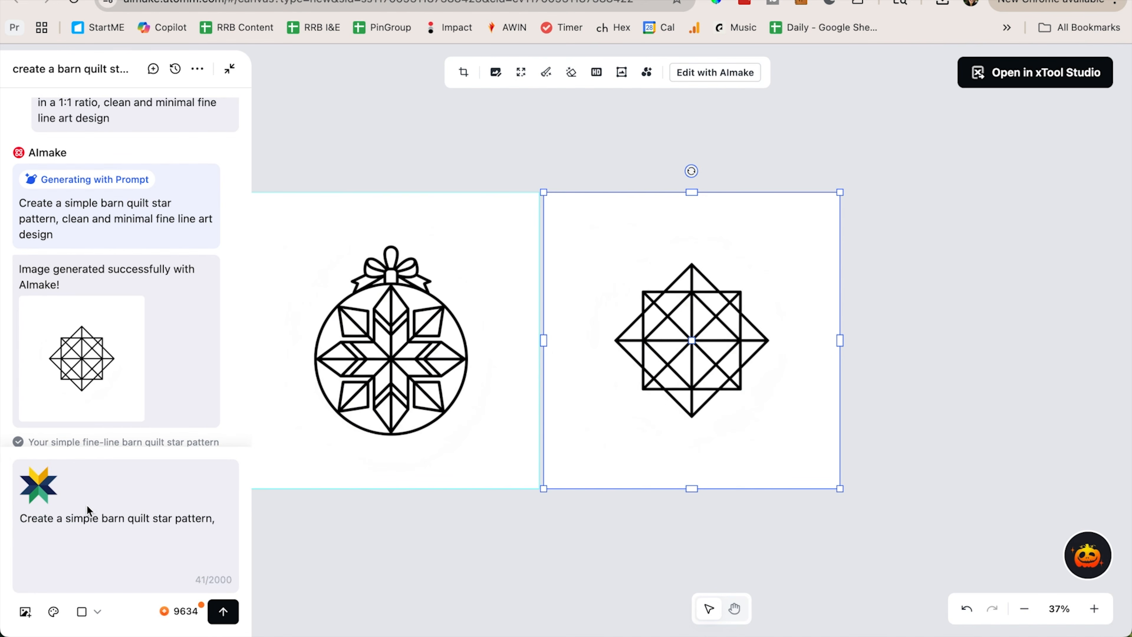
text(like the reference image!)
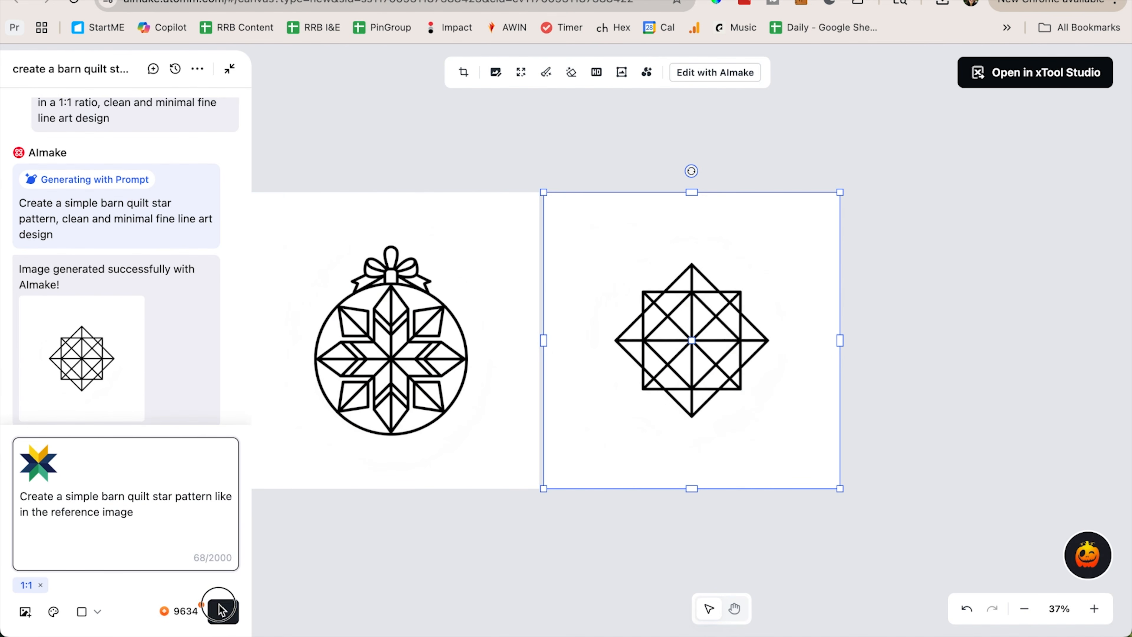
click(220, 609)
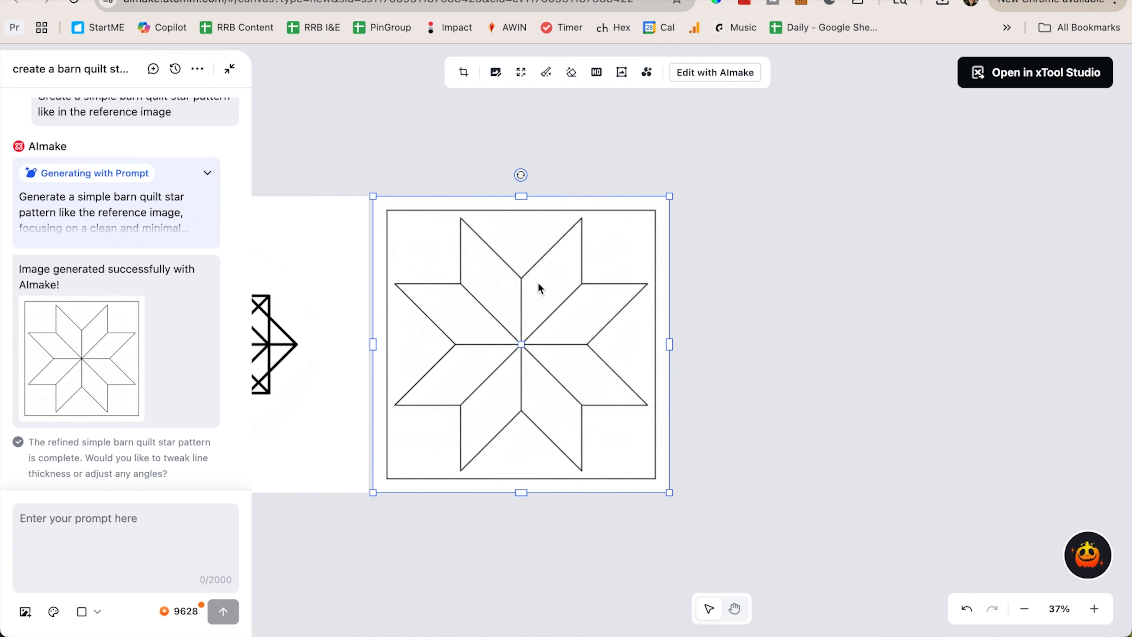
- Download the framed eight-point star design to Purchased Files, adding "AiMake Barn Quilt Star" at the start of the file name
right_click(539, 284)
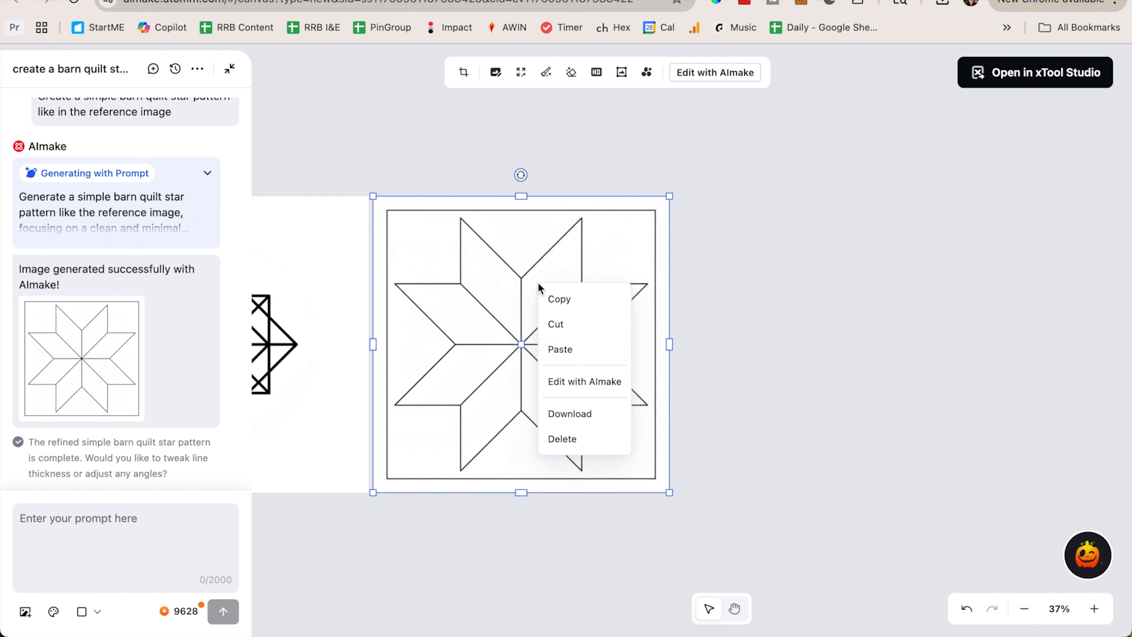
click(569, 423)
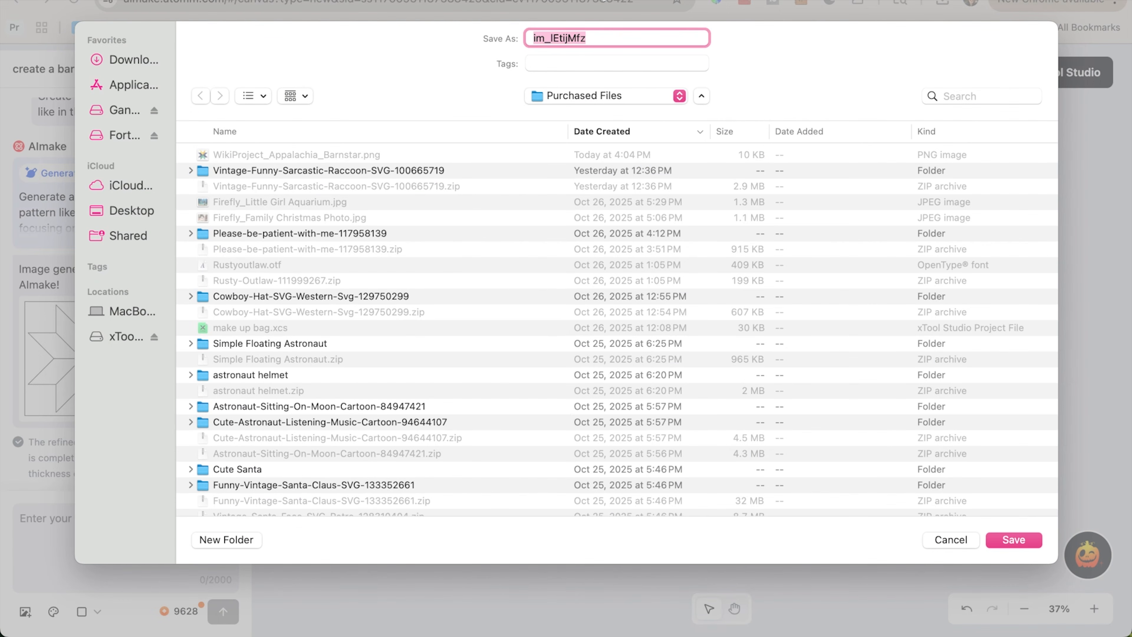
key(Left)
text(AiMake Barn Quilt Star)
key(Return)
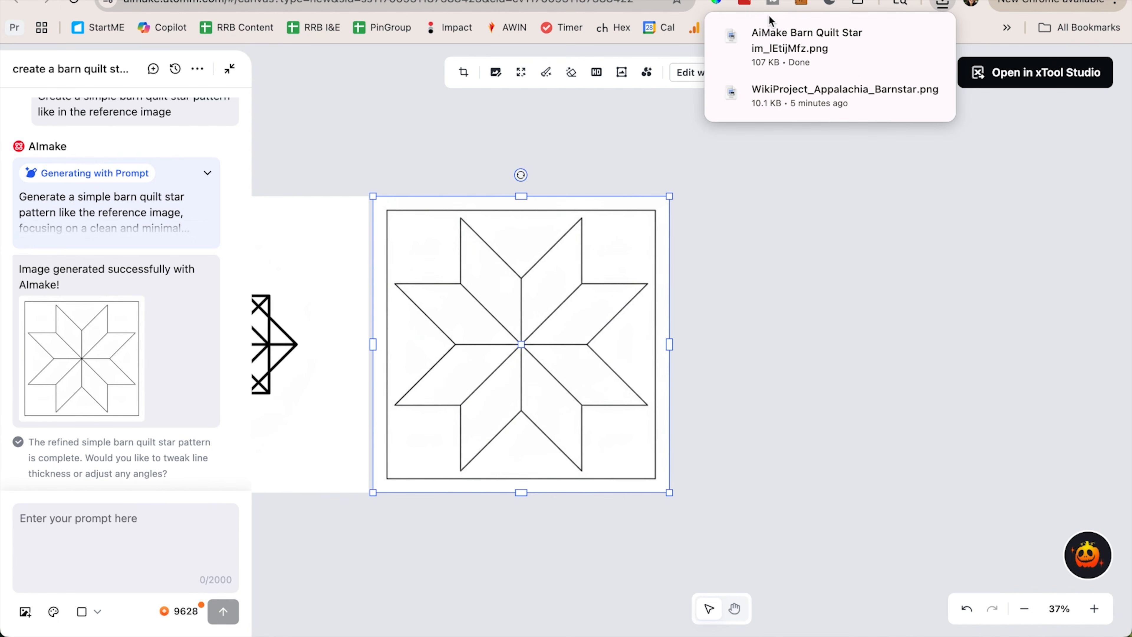
click(906, 36)
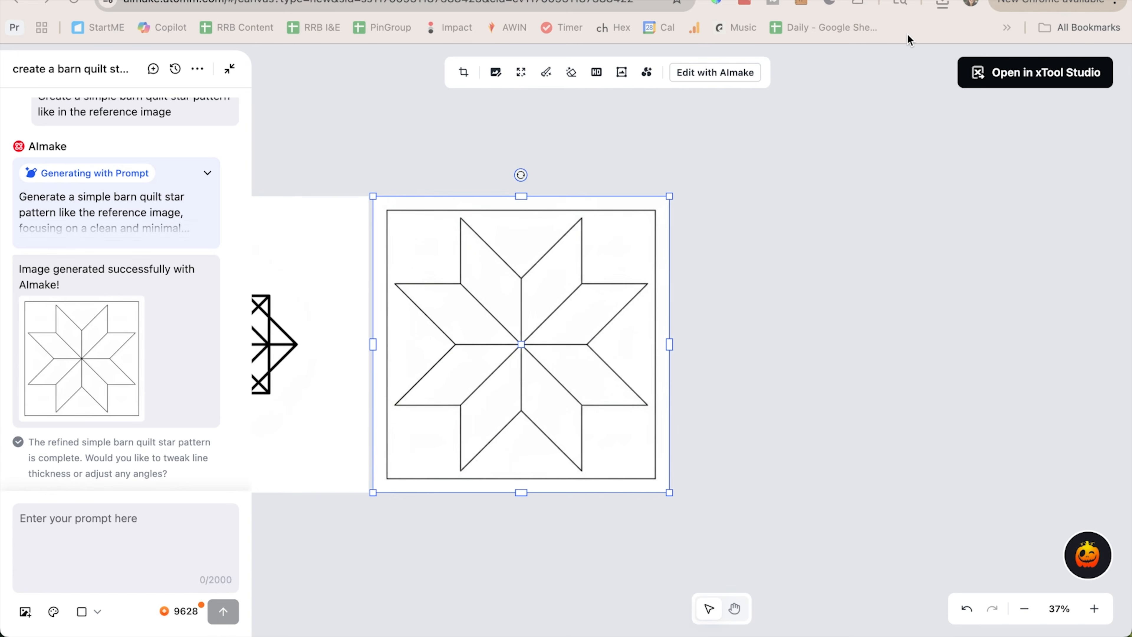
- Switch to xTool Studio, add a new canvas and name it "AiM Barn Quilt Star"
mouse_move(268, 621)
click(444, 611)
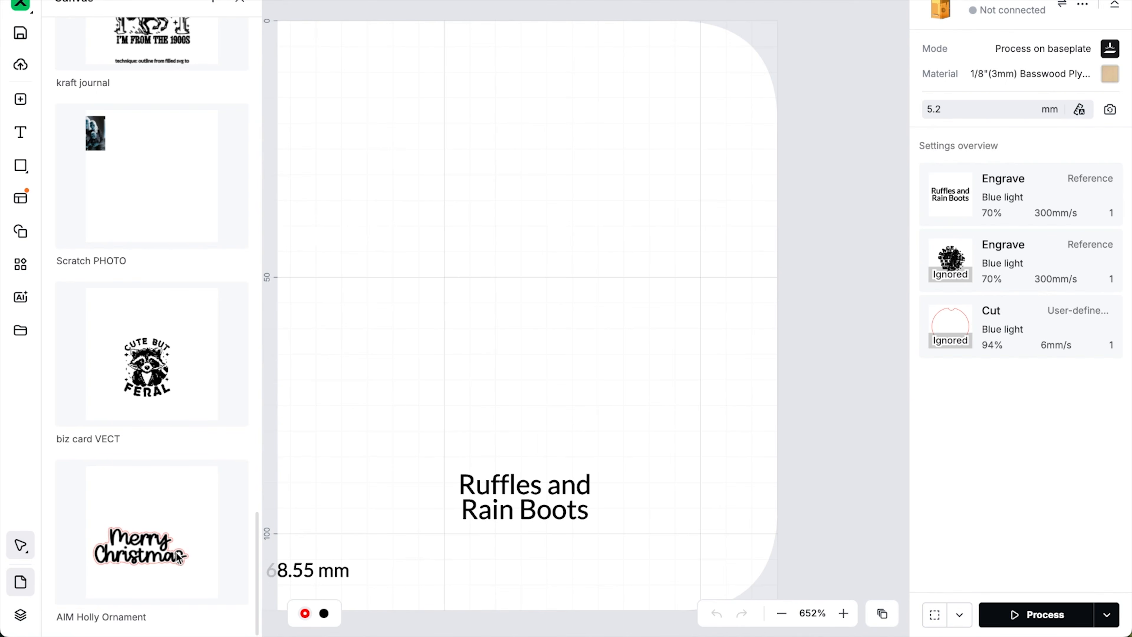
click(213, 2)
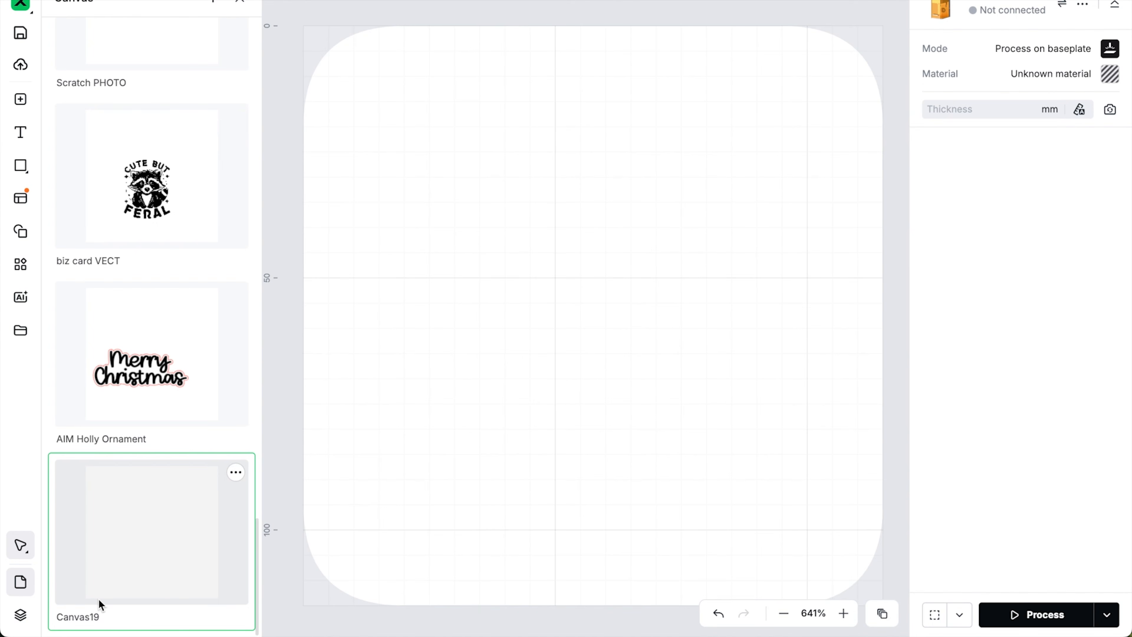
double_click(78, 616)
text(AiM Barn Quilt Star)
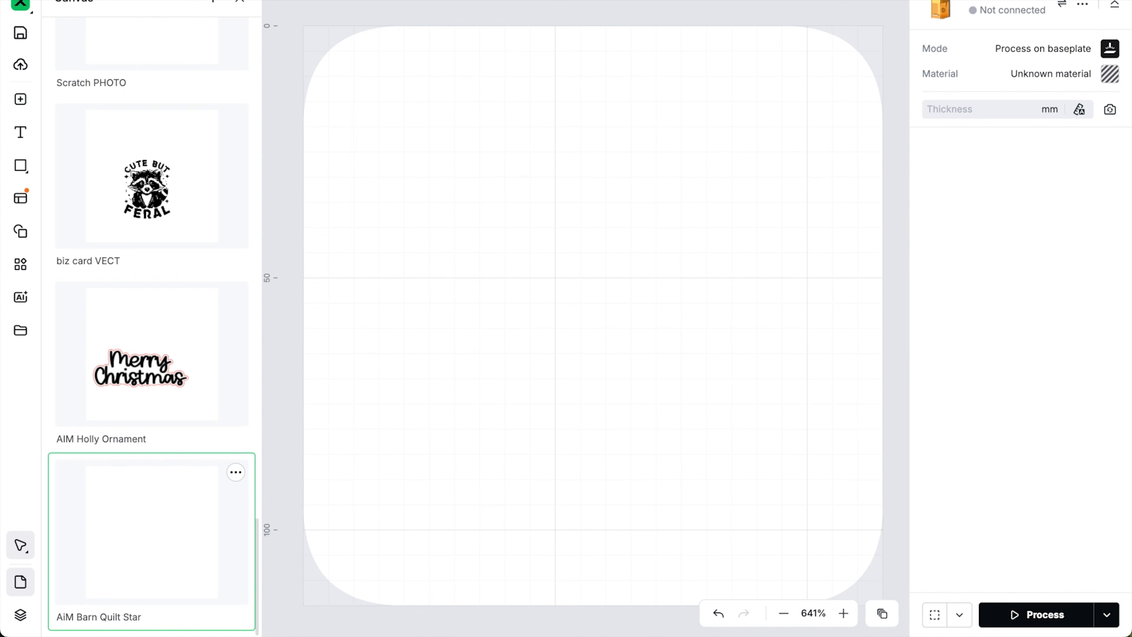
- Import AiMake Barn Quilt Star im_lEtijMfz.png from the Purchased Files folder onto the canvas, keeping its original size
click(33, 612)
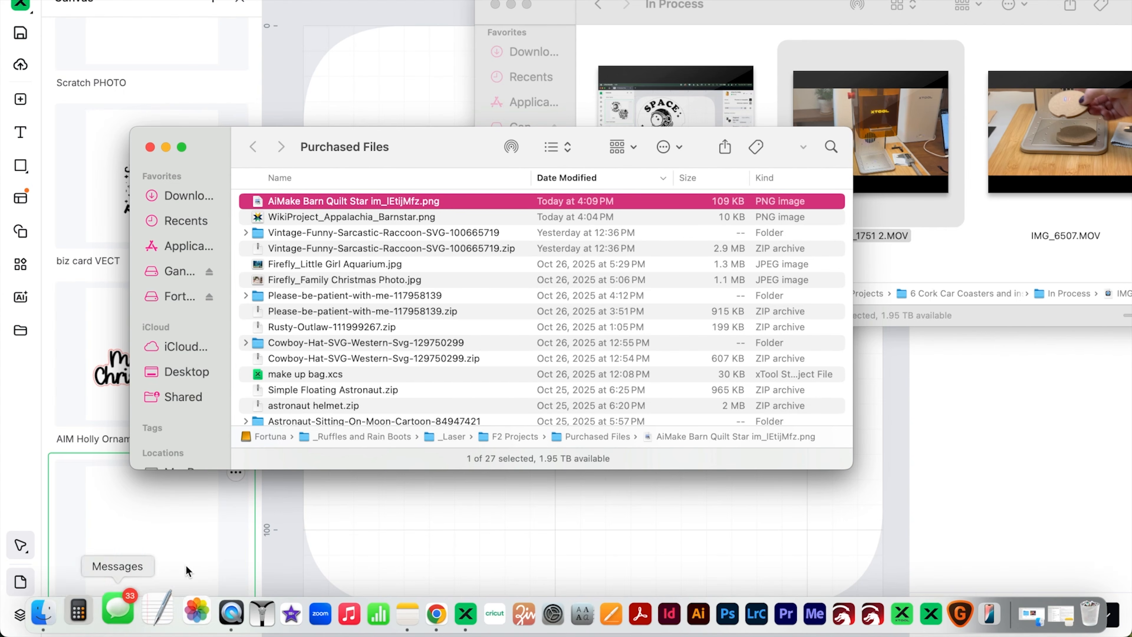
drag(323, 203, 537, 587)
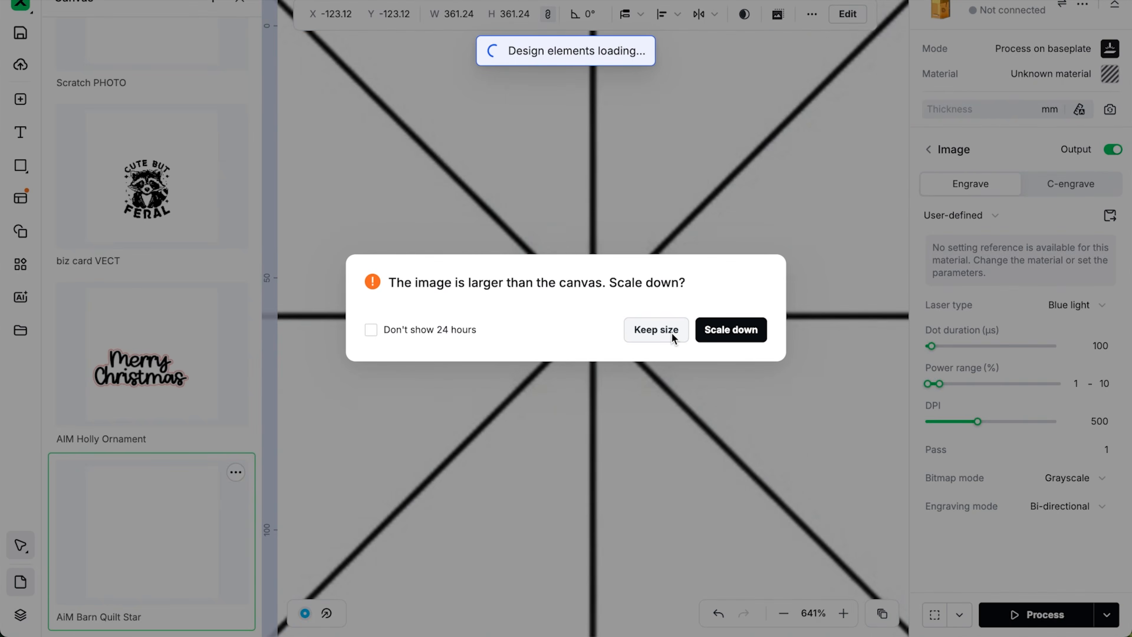
click(672, 334)
scroll(672, 332, down, 5)
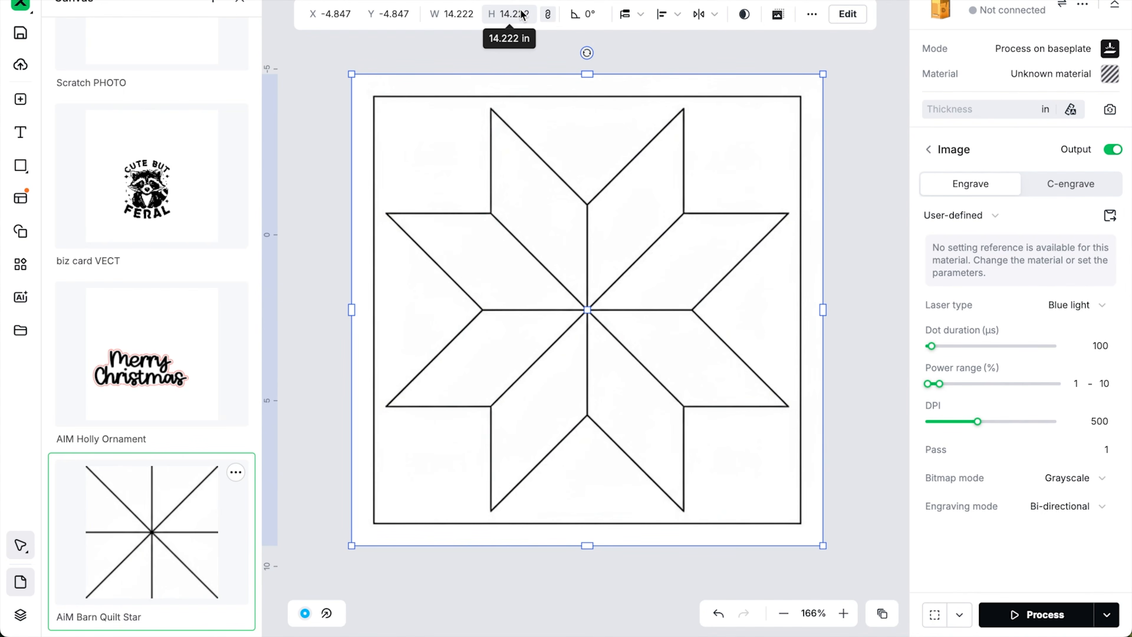
- Resize the imported star image to 4 × 4 in
click(520, 15)
text(4)
key(Return)
drag(450, 108, 616, 282)
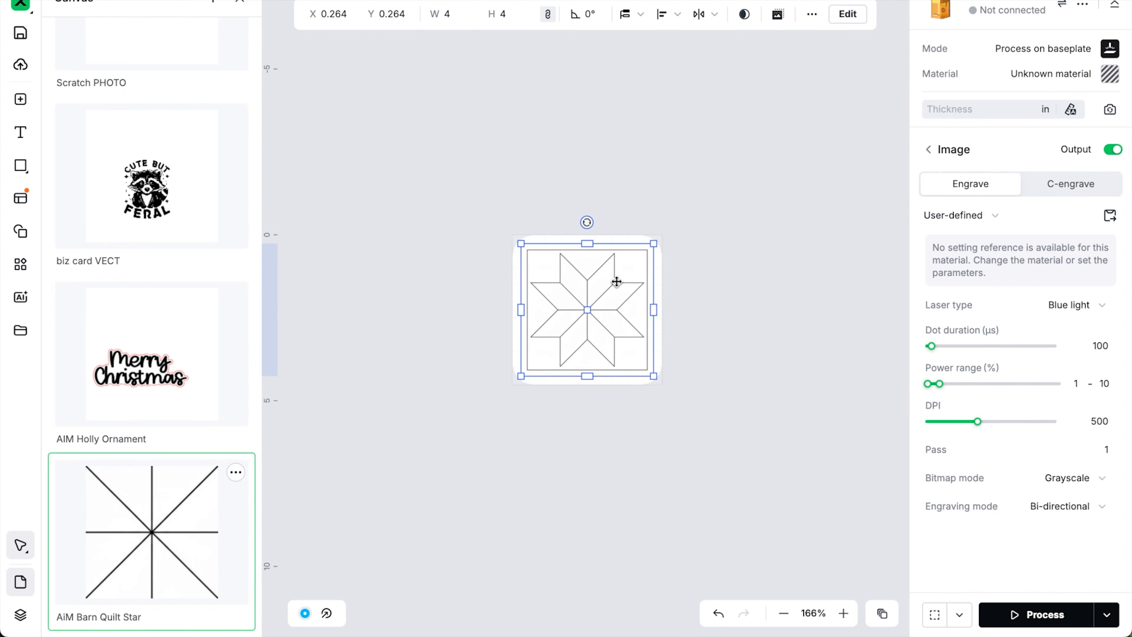
key(super+0)
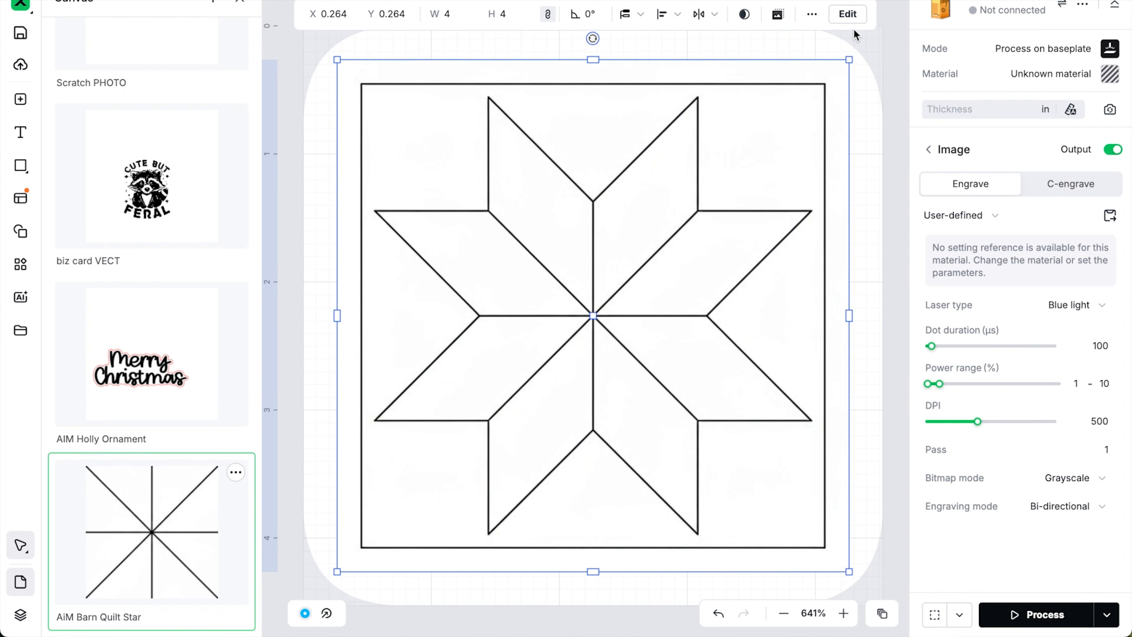
- Start a manual cutout with magic wand fuzziness 85 and remove the white area between the star and its square frame
click(847, 15)
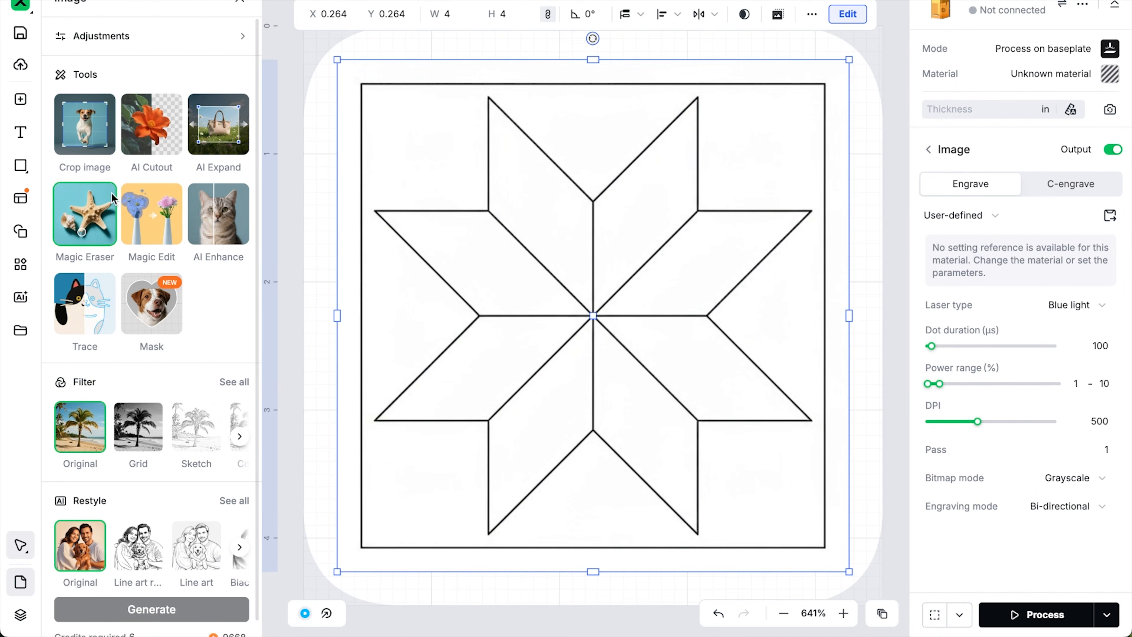
click(142, 128)
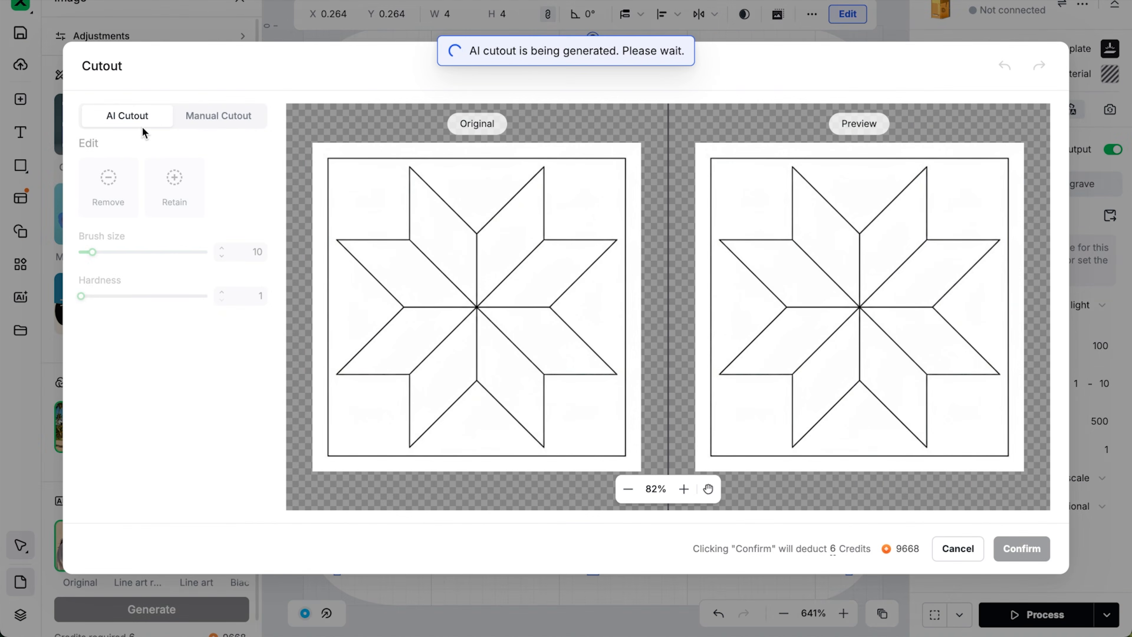
click(200, 119)
click(172, 274)
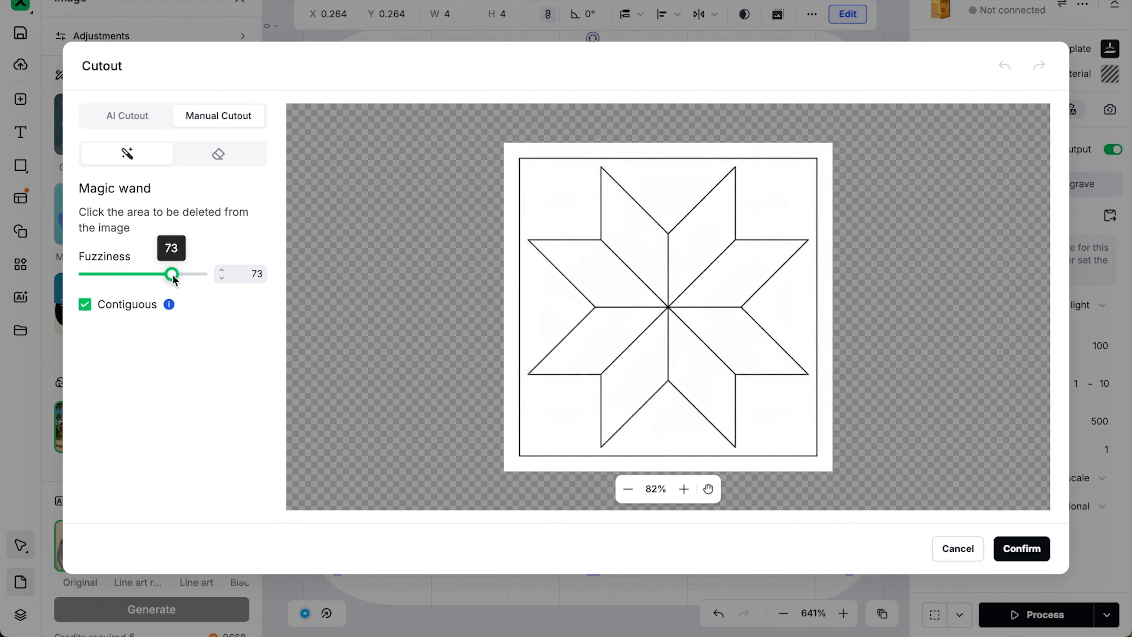
click(187, 279)
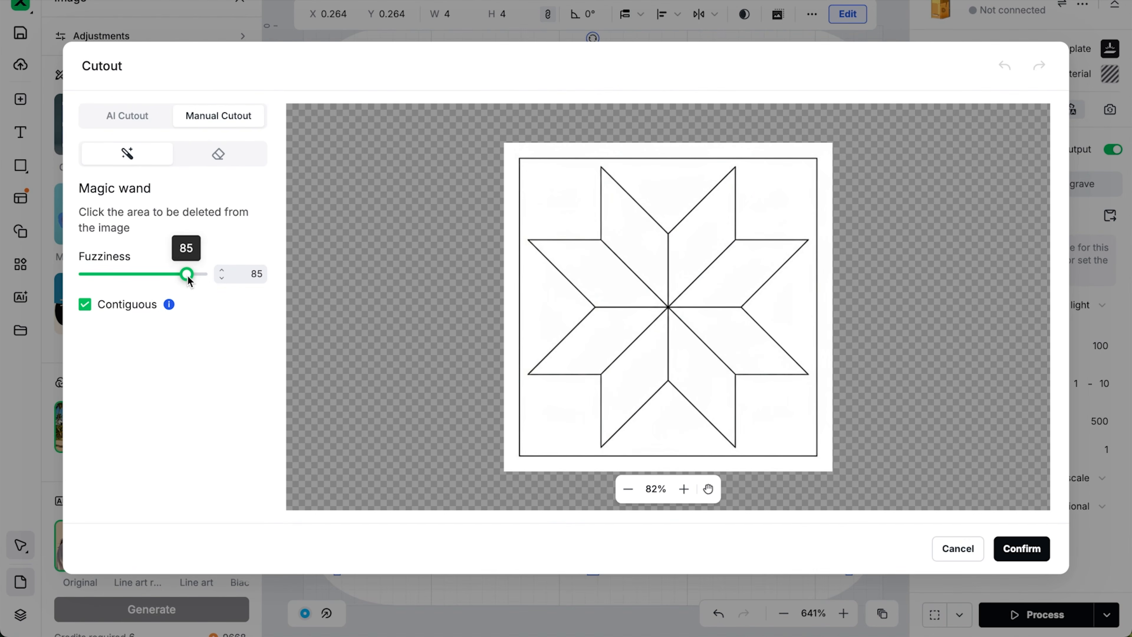
click(579, 215)
- Remove the white fill from all eight star diamonds and the border outside the square frame, and apply the cutout
click(612, 222)
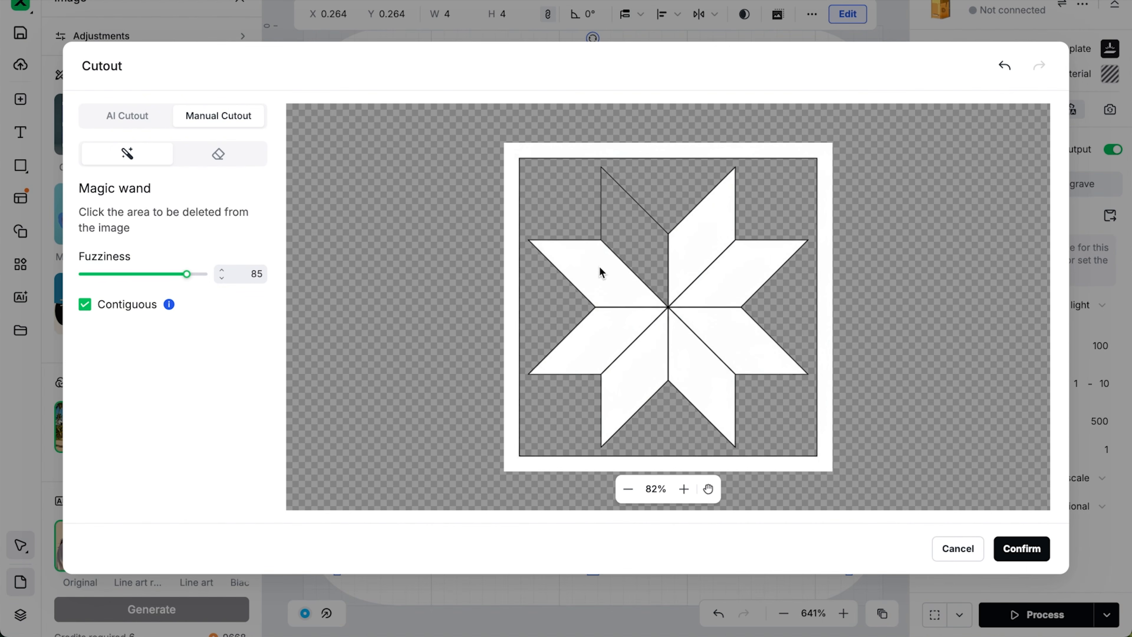
click(599, 273)
click(601, 329)
click(625, 371)
click(685, 370)
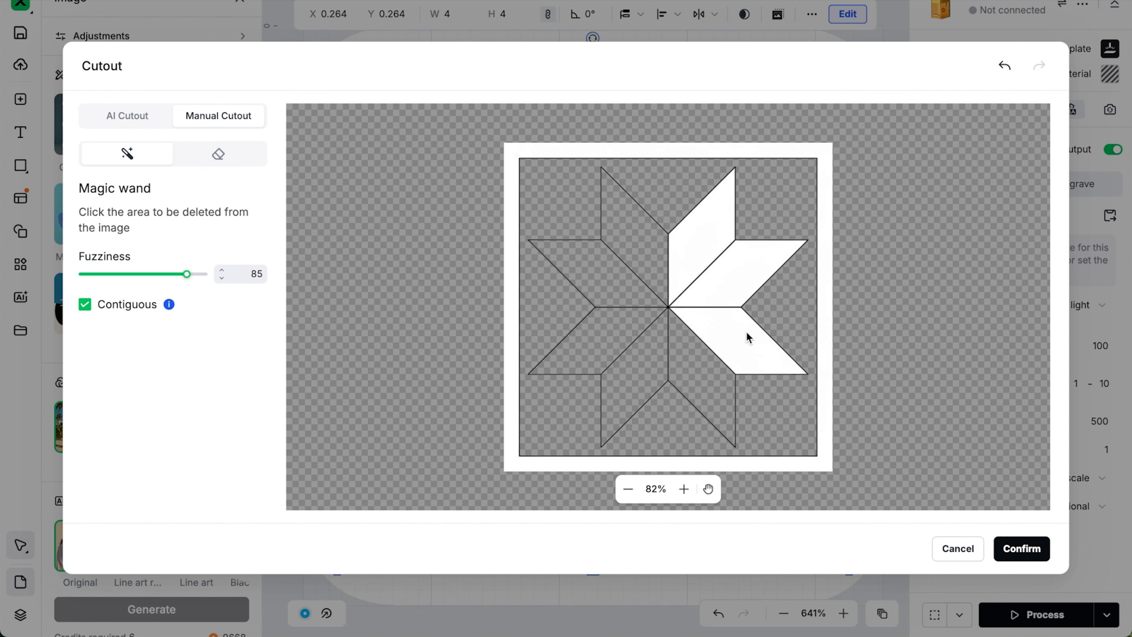
click(749, 339)
click(737, 271)
click(716, 236)
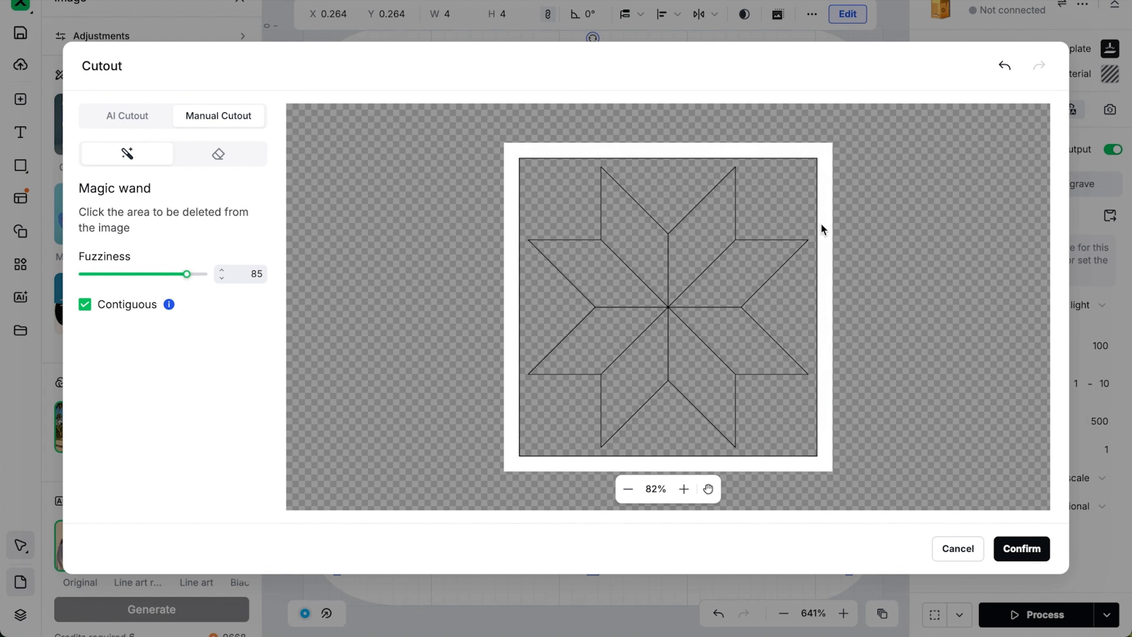
click(821, 225)
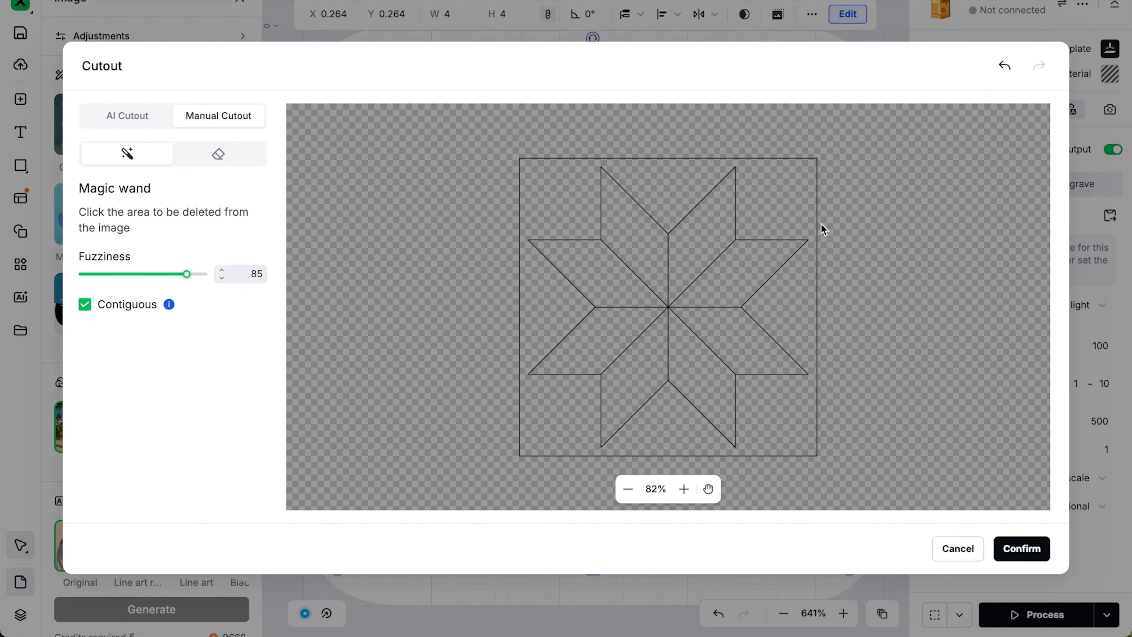
click(1040, 553)
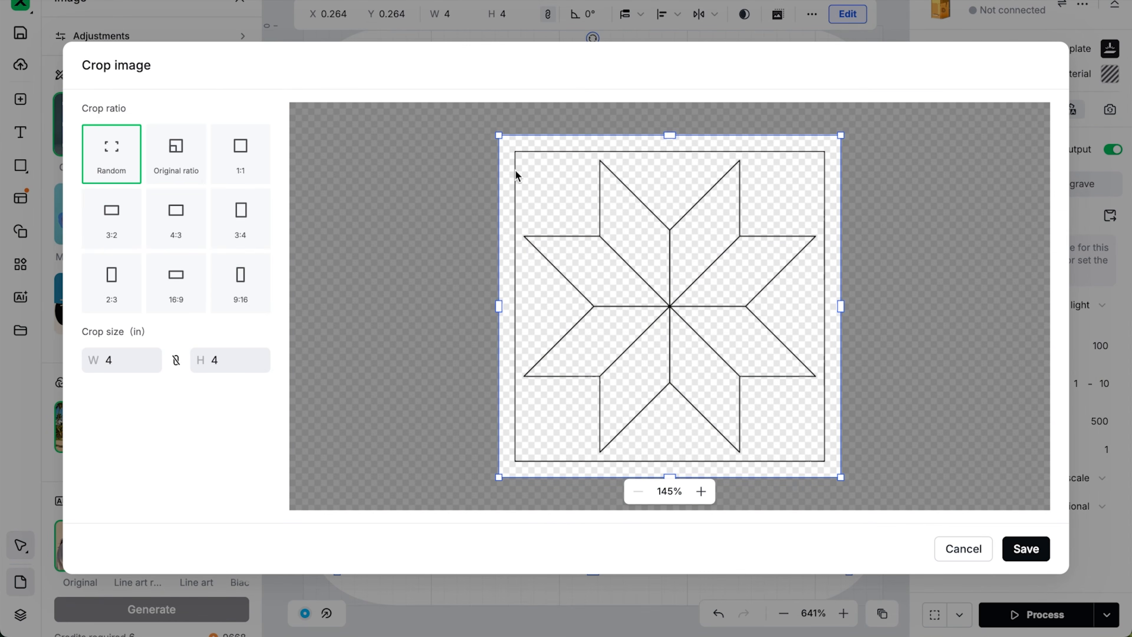
- Crop the image tightly around the star to about 3.43 × 3.43 in, cutting off the square frame
drag(499, 135, 517, 154)
drag(840, 477, 814, 453)
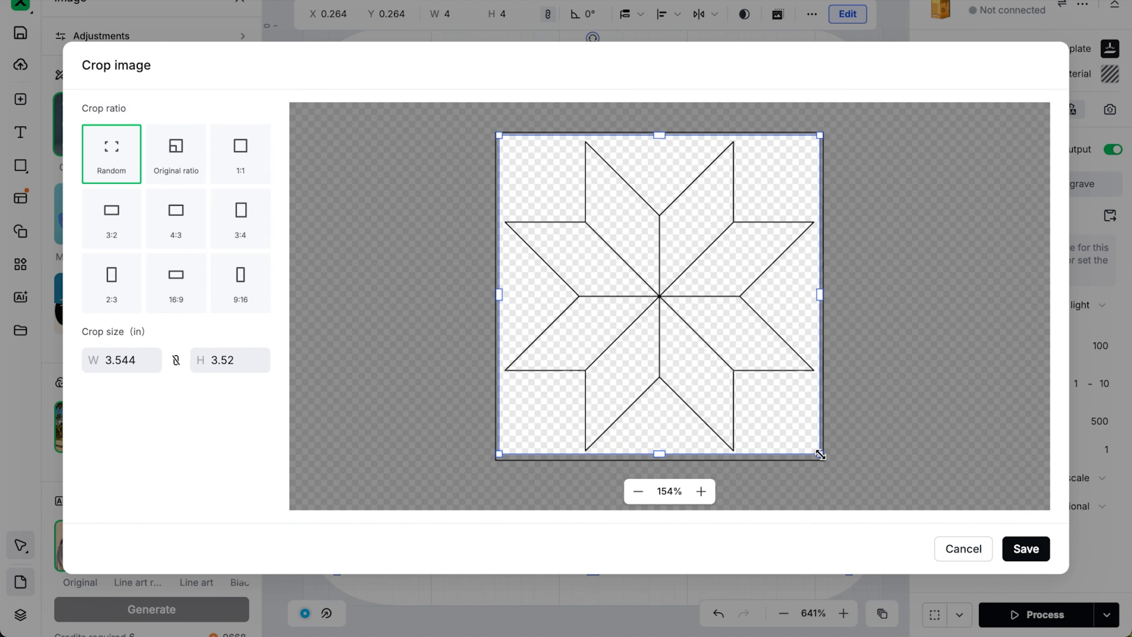
click(1024, 558)
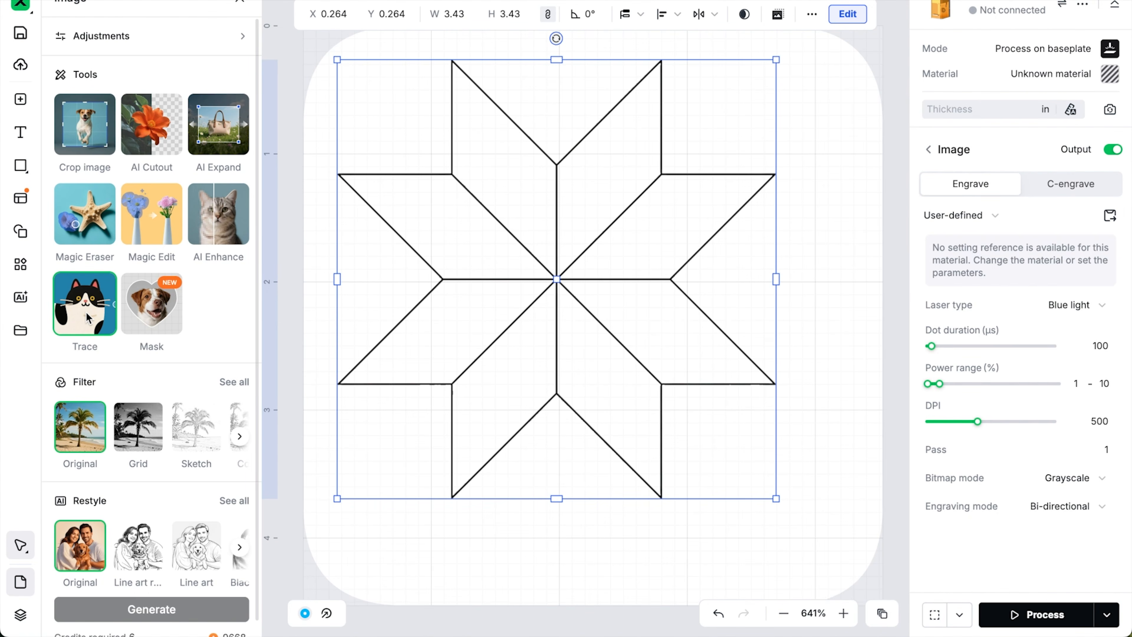
- Trace the star image into a vector using center tracing with a fuzziness threshold of 145
click(88, 318)
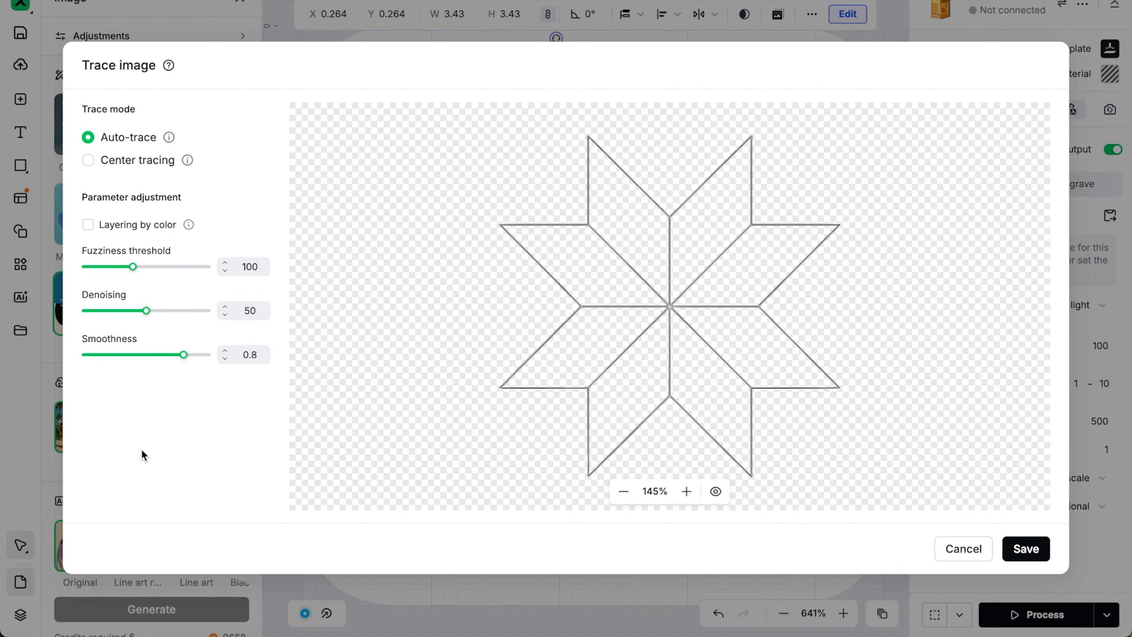
click(686, 491)
click(686, 491)
click(686, 491)
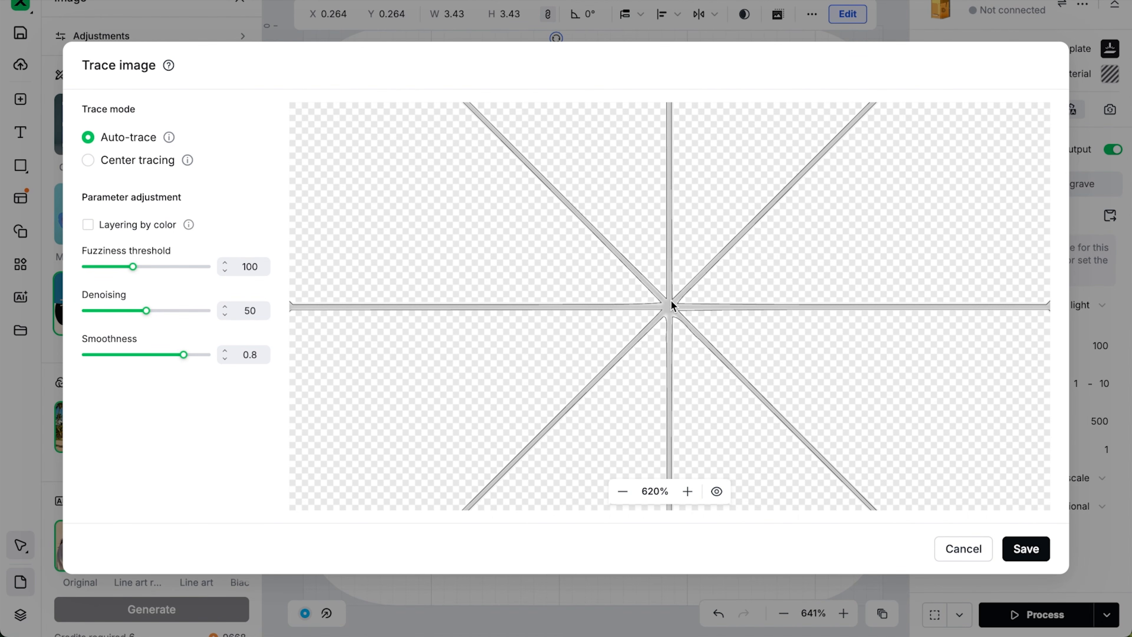
click(108, 158)
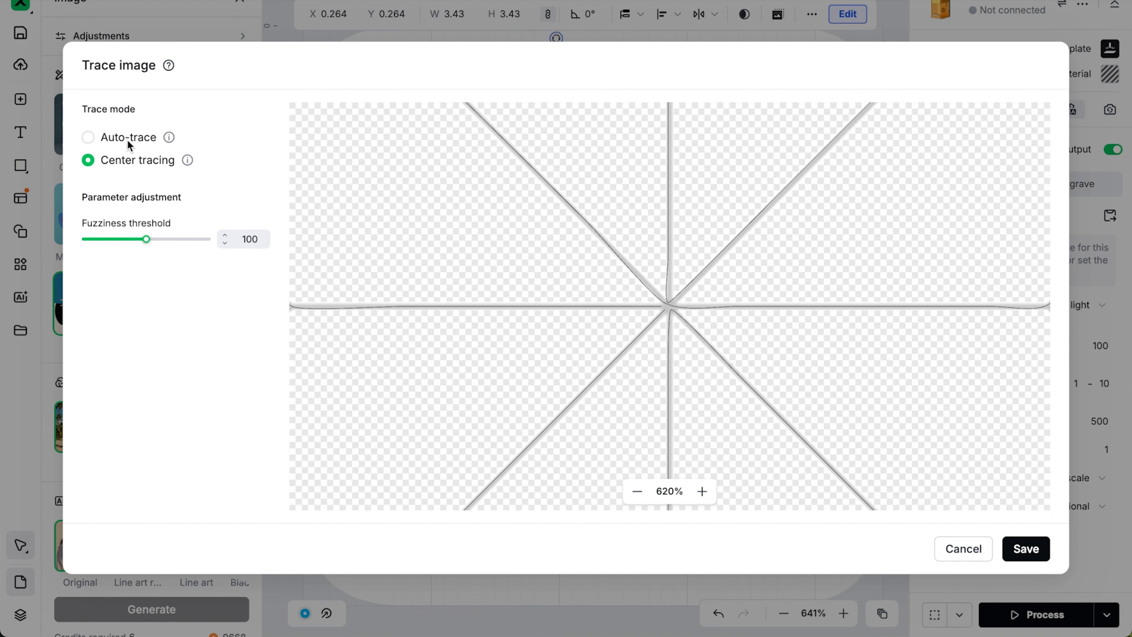
mouse_move(145, 238)
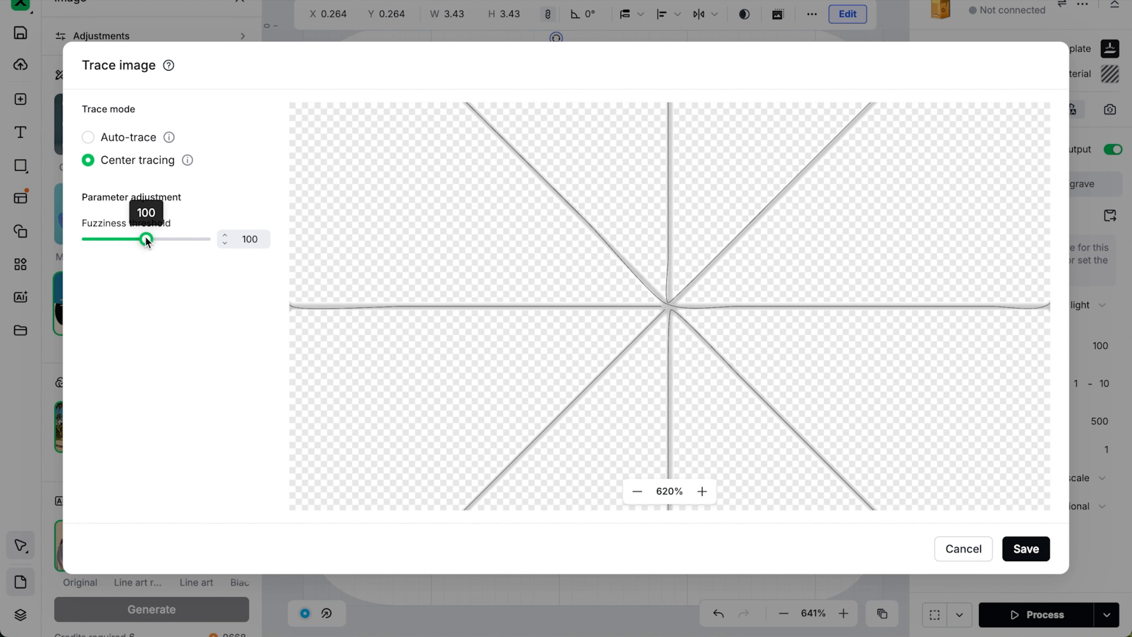
click(203, 240)
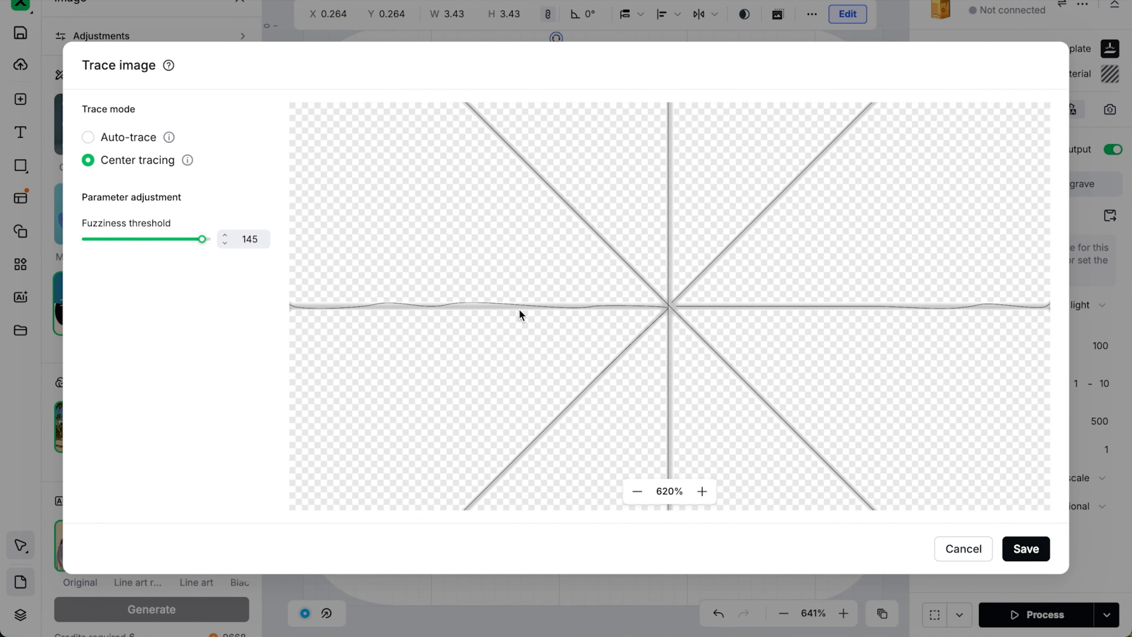
click(1035, 553)
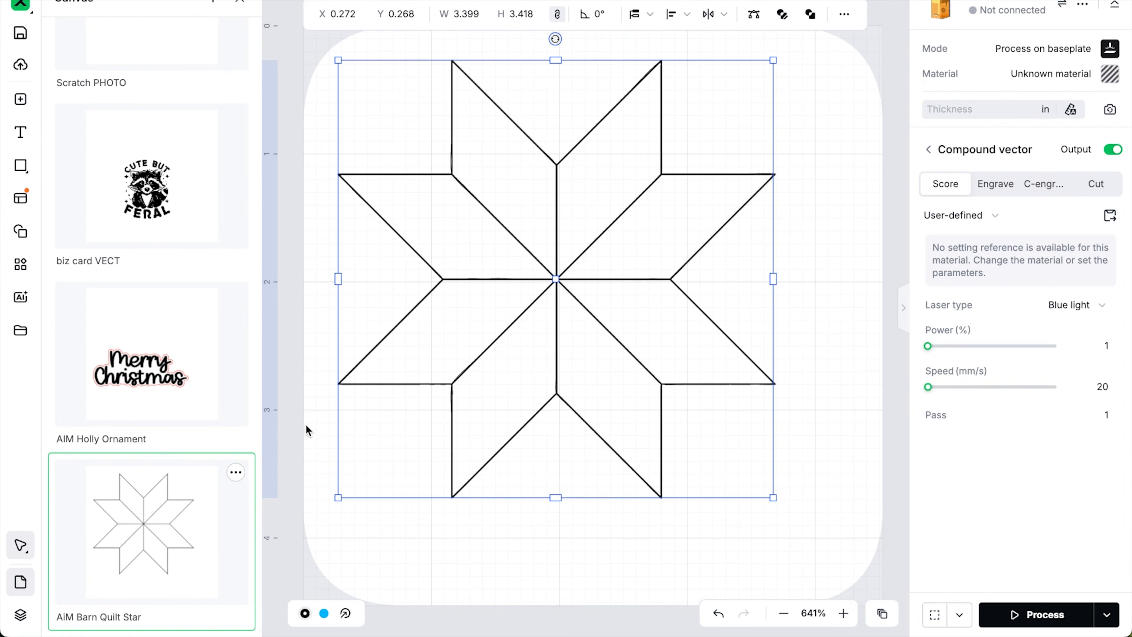
- Hide the original star image in the object list and turn off its output, keeping the traced vector visible
click(20, 614)
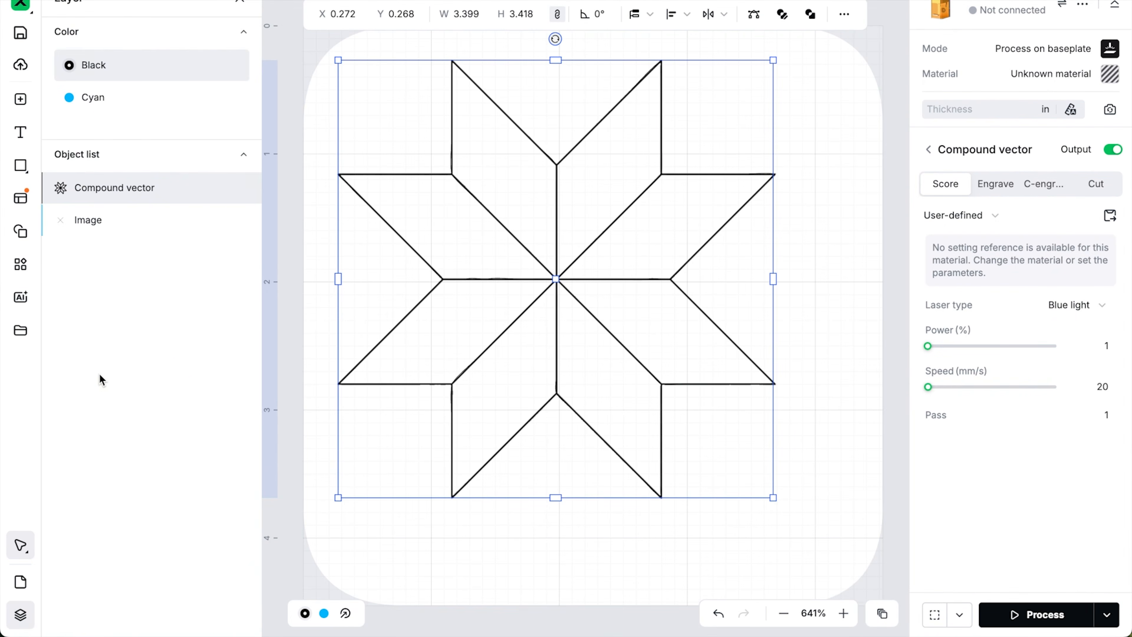
click(91, 224)
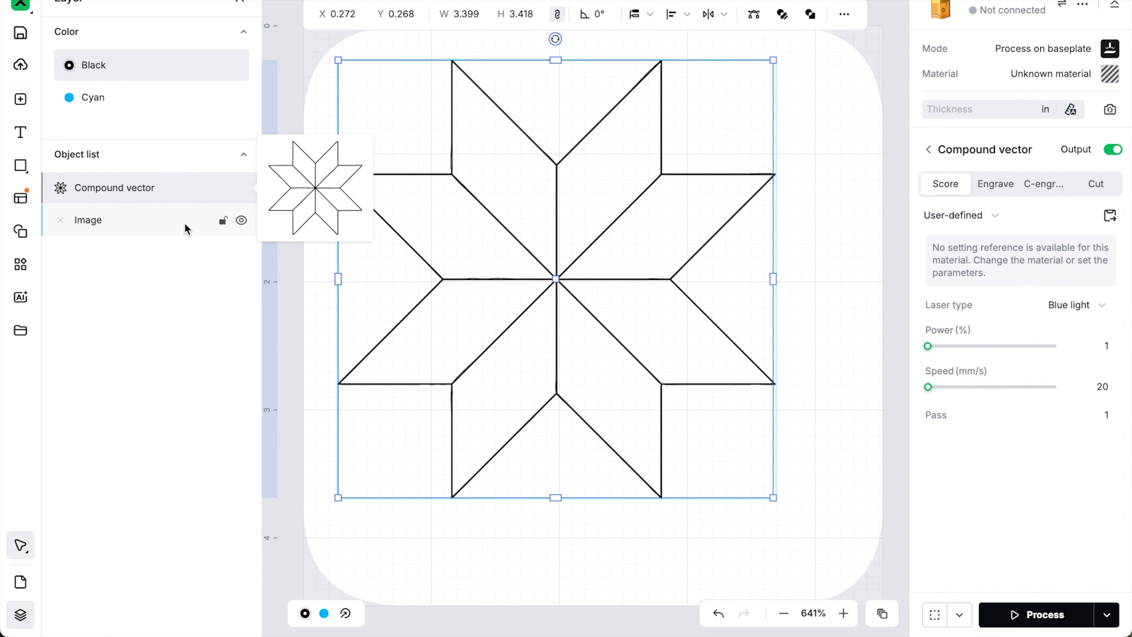
click(241, 222)
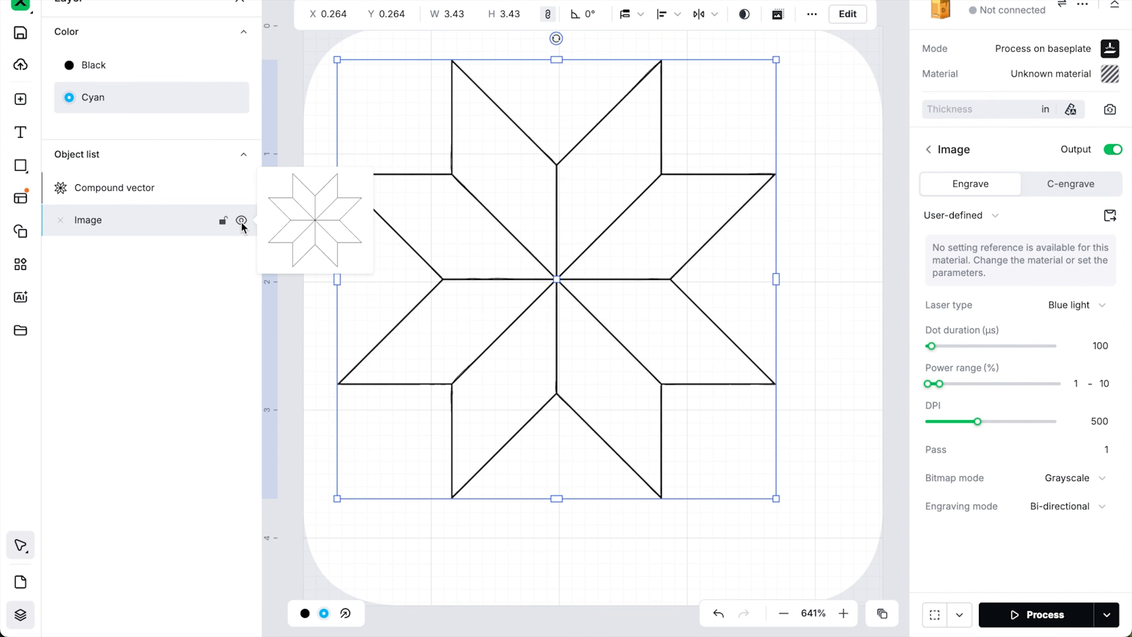
click(241, 220)
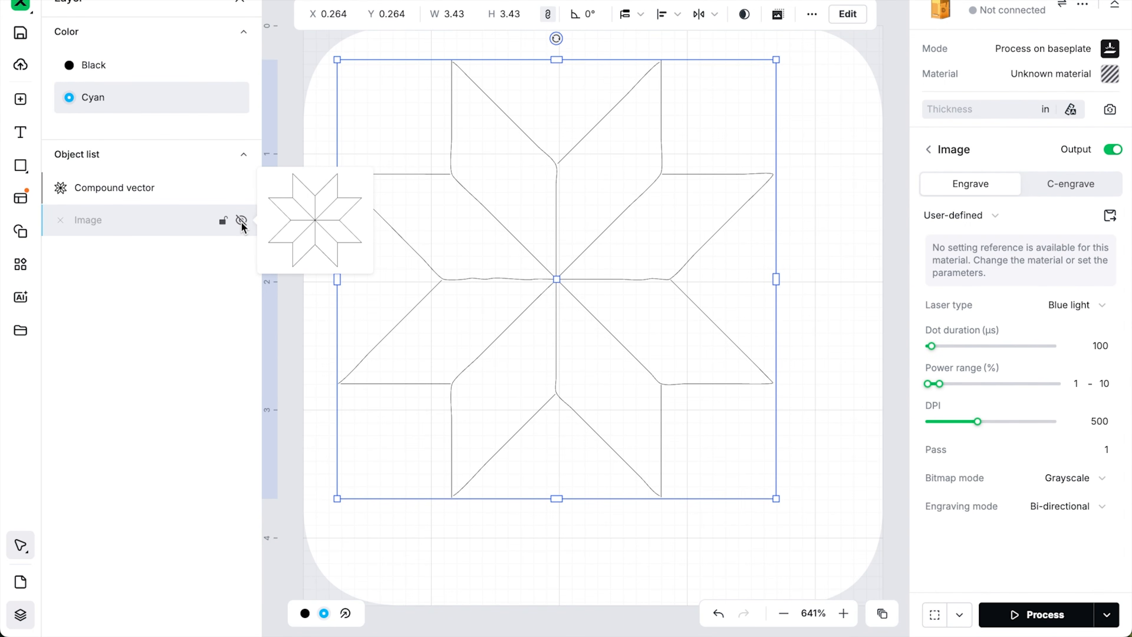
click(1119, 150)
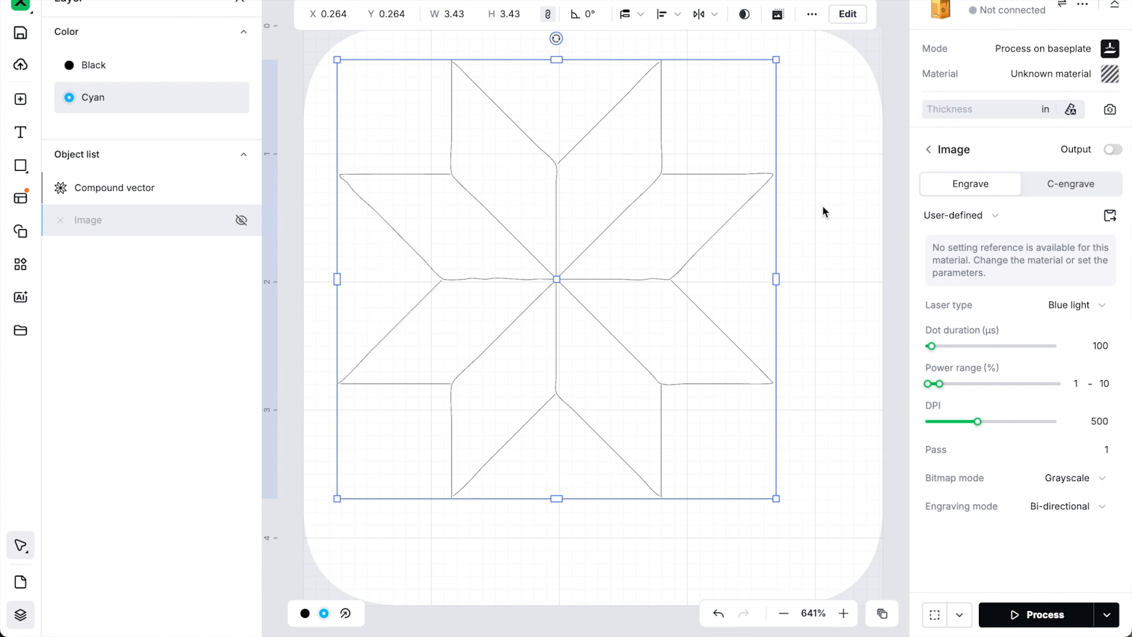
key(super+minus)
key(super+minus)
key(super+minus)
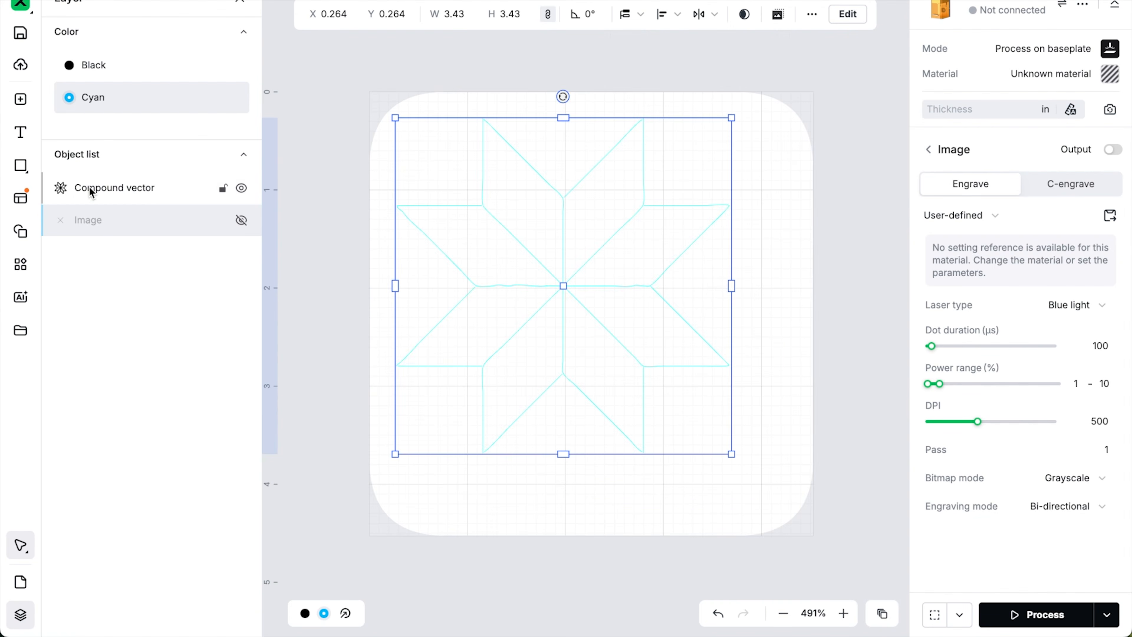
- Rename the traced compound vector "centerlinetrace", hide it and turn off its output
double_click(92, 189)
text(centerlinetrace)
key(Return)
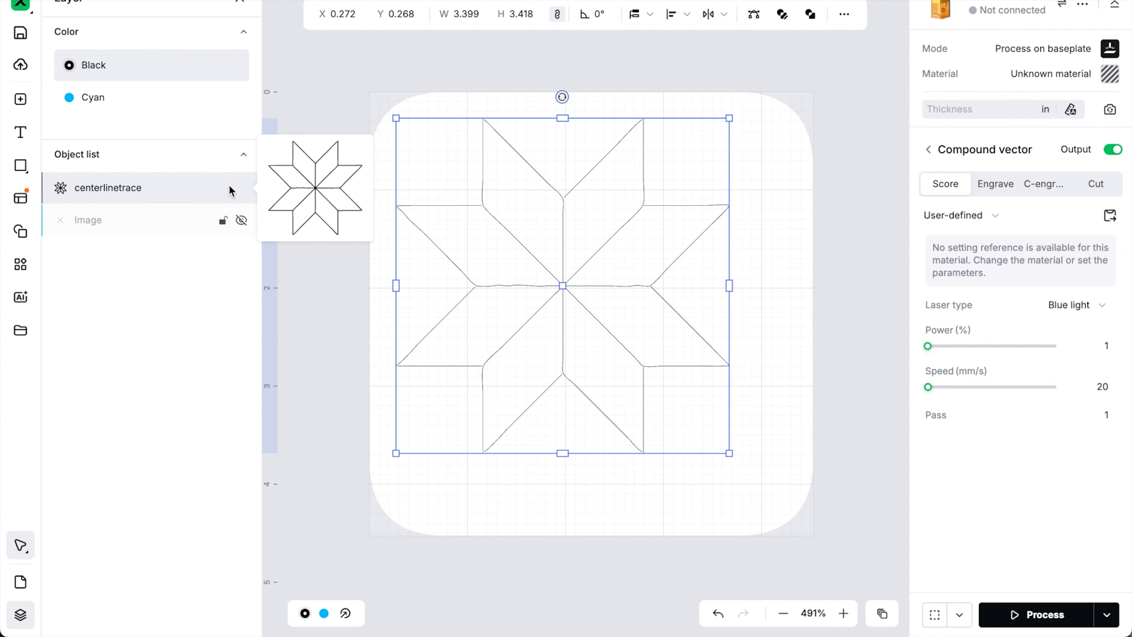
click(241, 189)
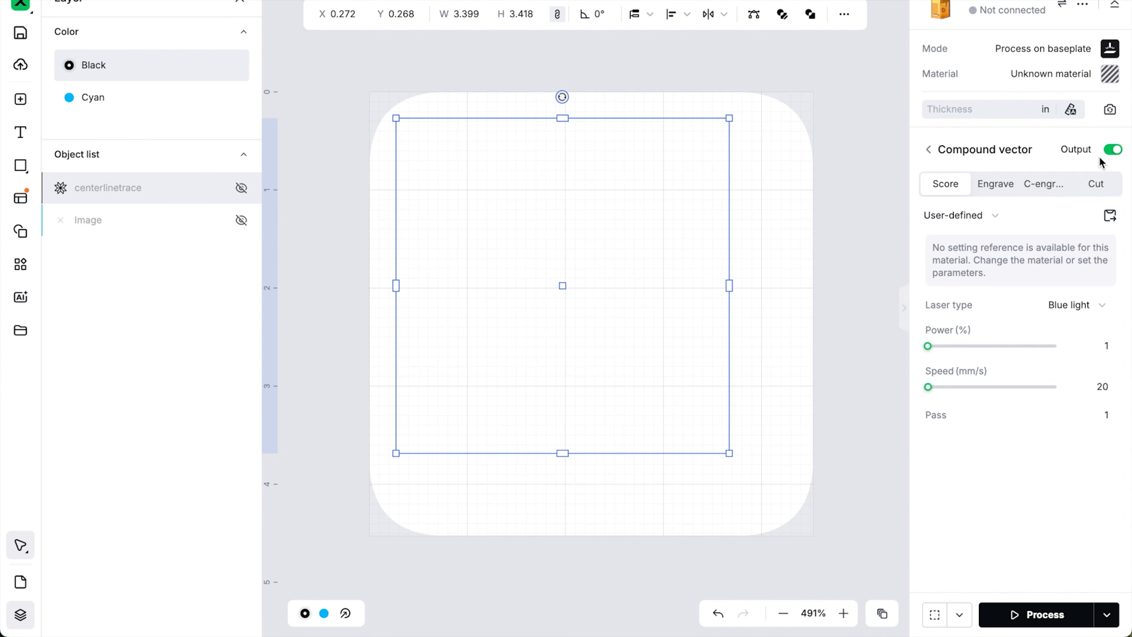
click(1113, 150)
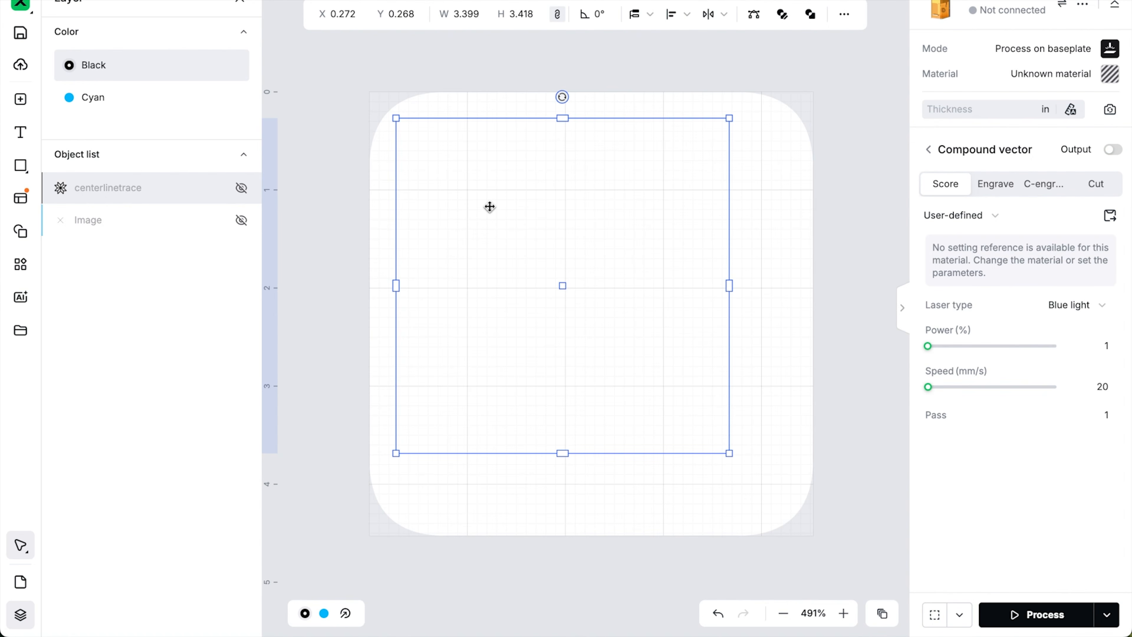
- Show the original star image again and set up an auto-trace with denoising 76 and smoothness 1
click(242, 220)
click(132, 219)
click(852, 18)
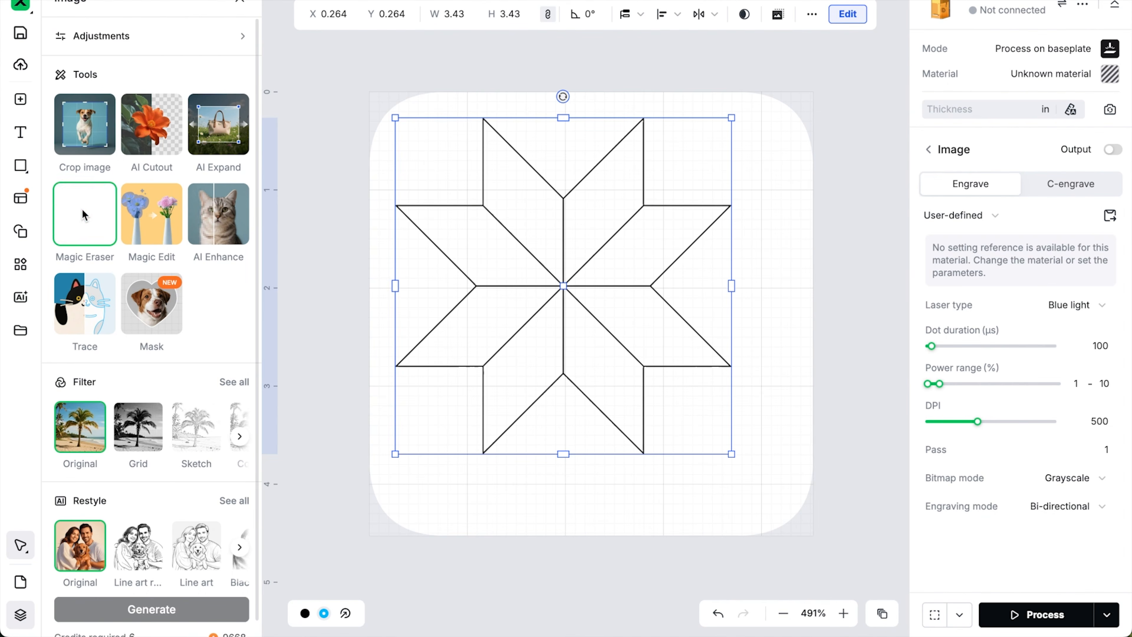
click(83, 308)
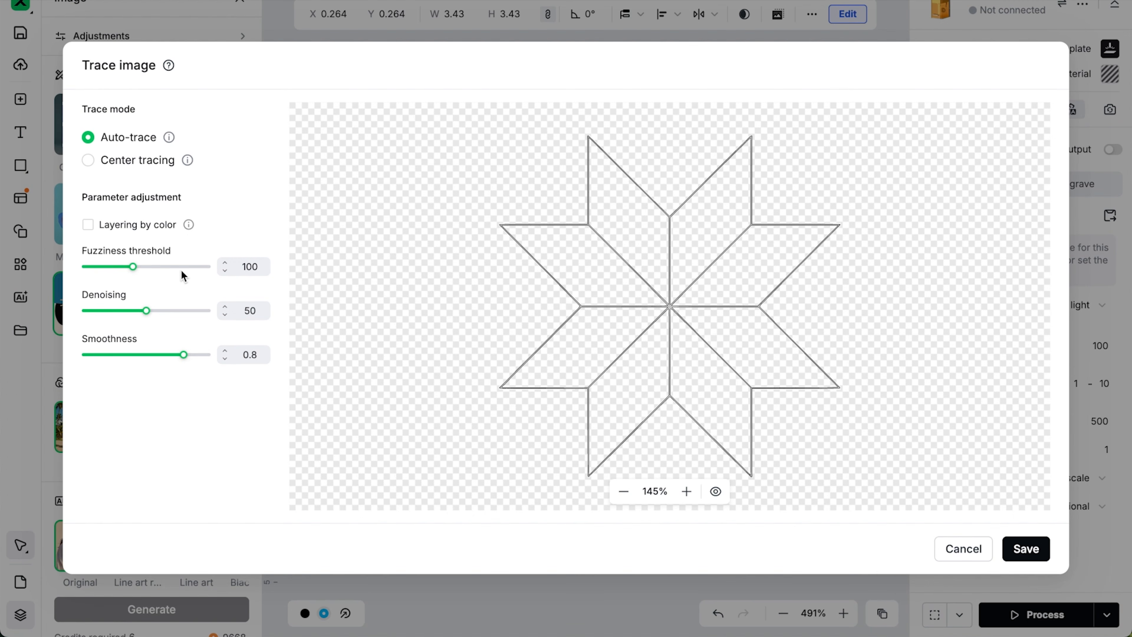
click(687, 491)
click(686, 491)
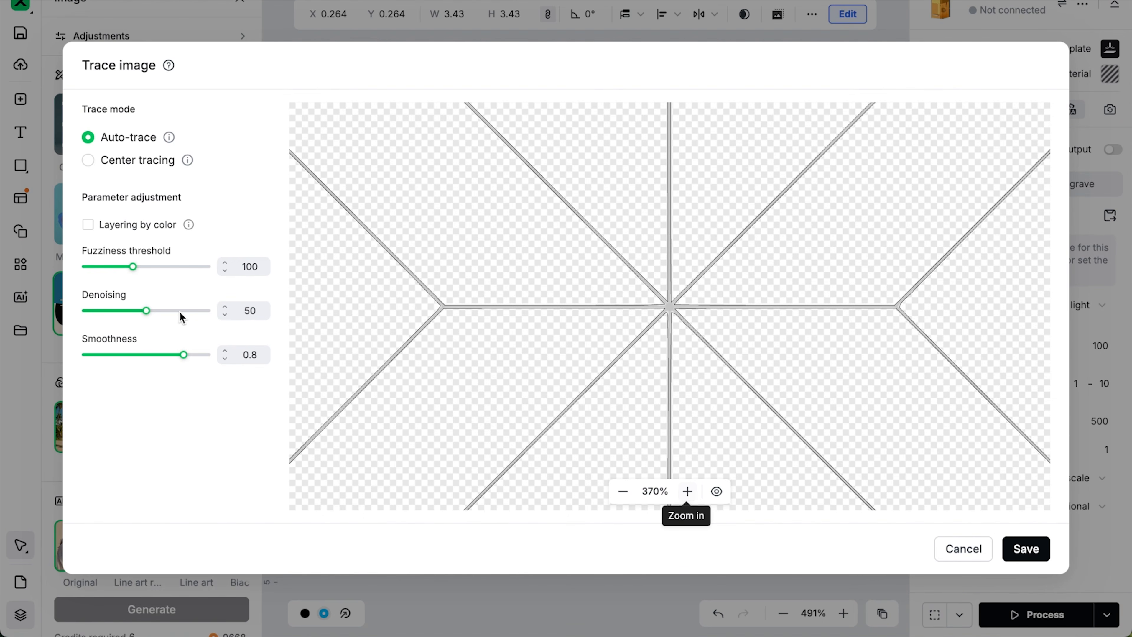
click(180, 311)
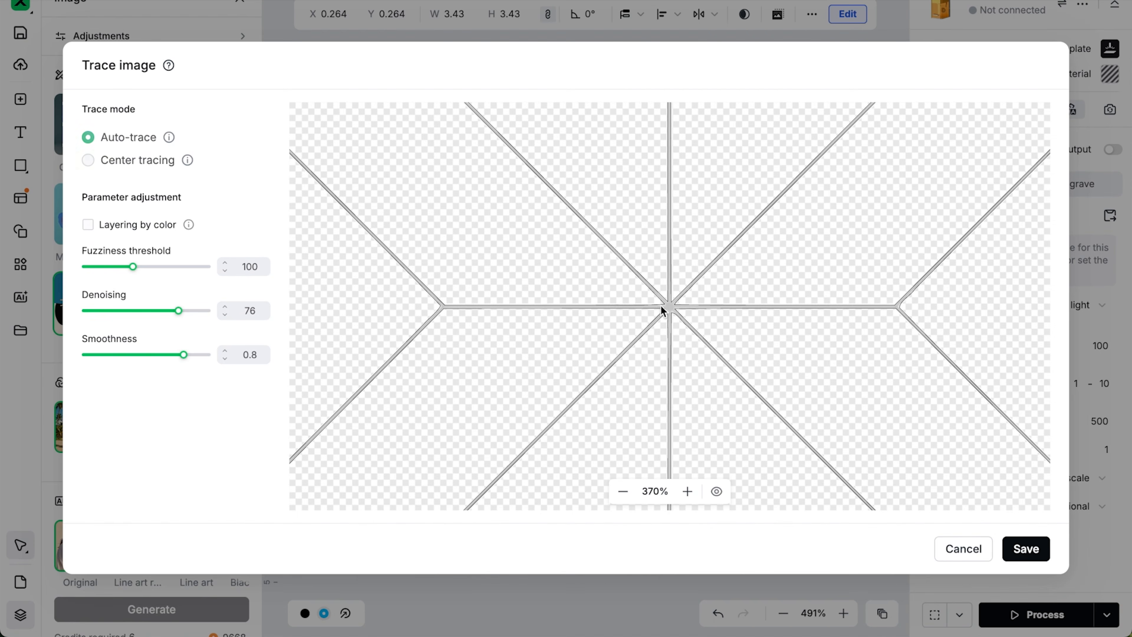
click(200, 356)
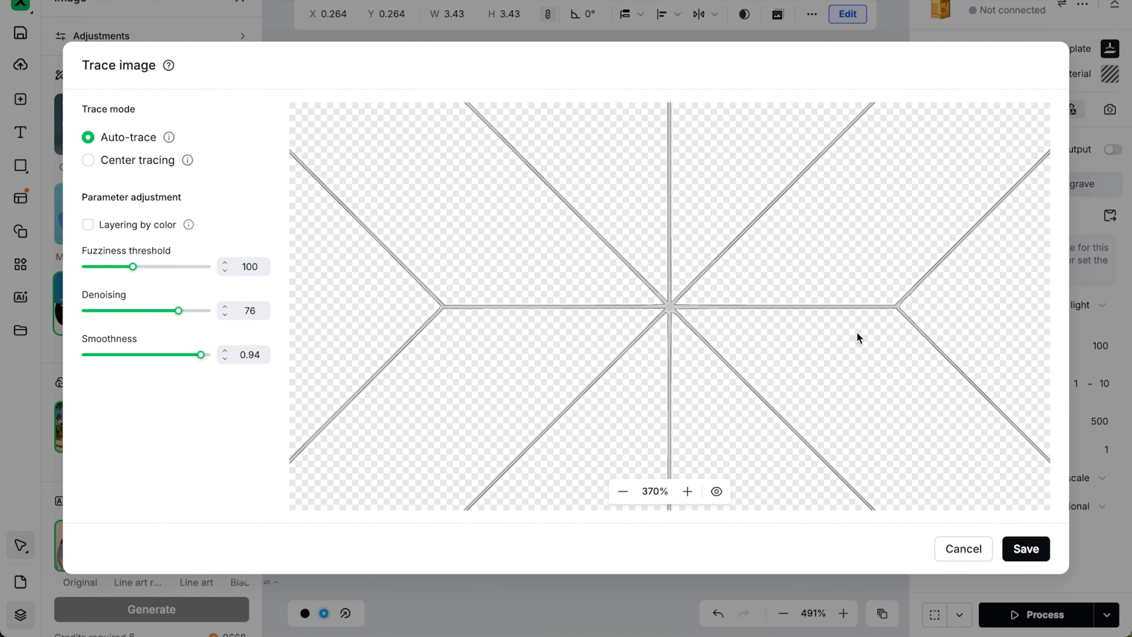
drag(208, 355, 217, 361)
- Raise the fuzziness threshold close to its maximum, checking the star's center lines, and save the auto-trace
click(196, 267)
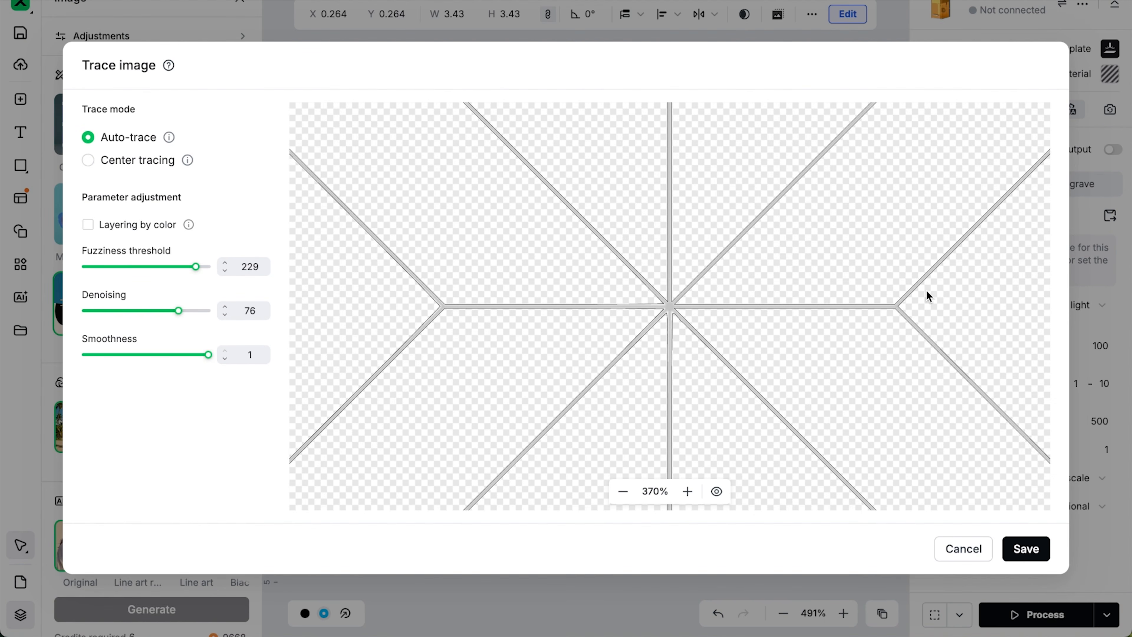
click(203, 267)
click(688, 491)
click(687, 491)
click(689, 491)
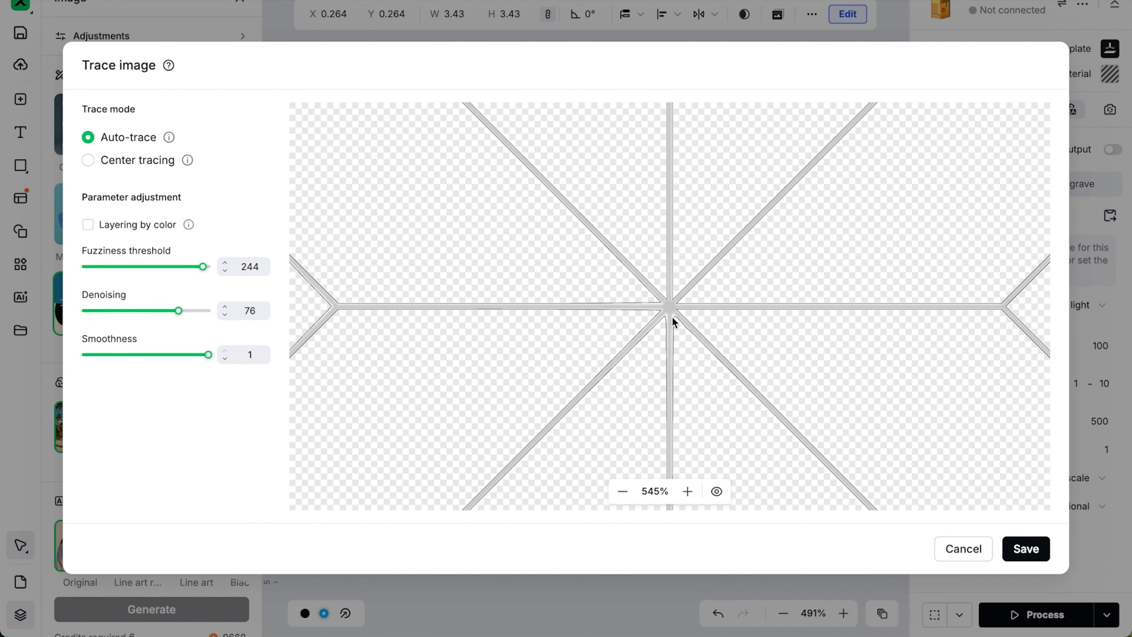
drag(203, 267, 210, 267)
click(1039, 550)
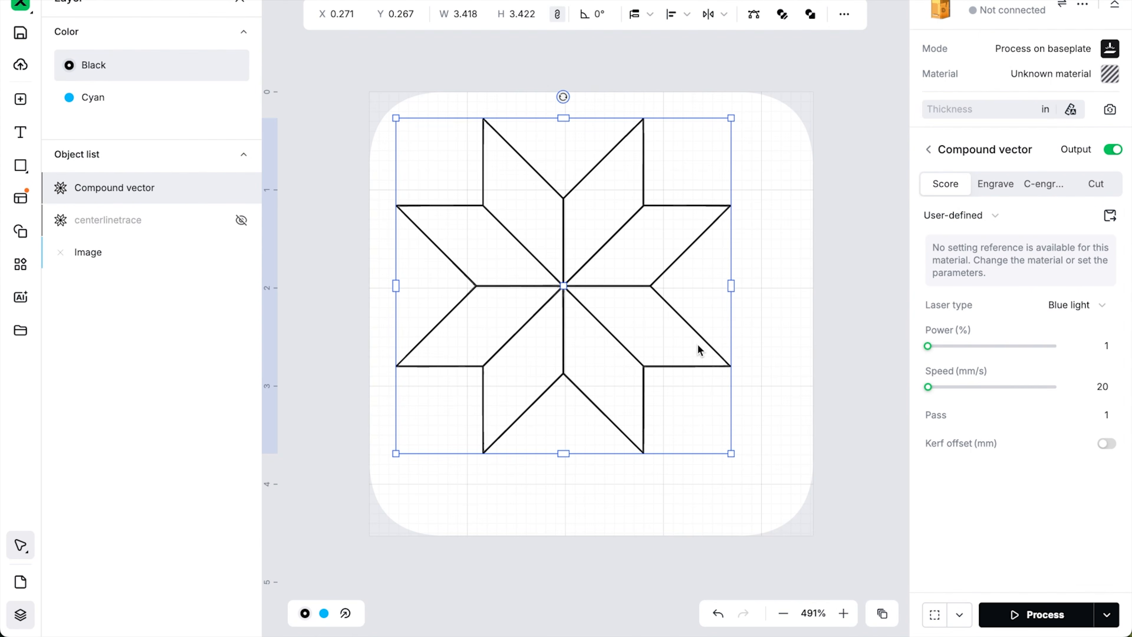
- Hide the original star image and turn off output for the new compound vector
click(240, 253)
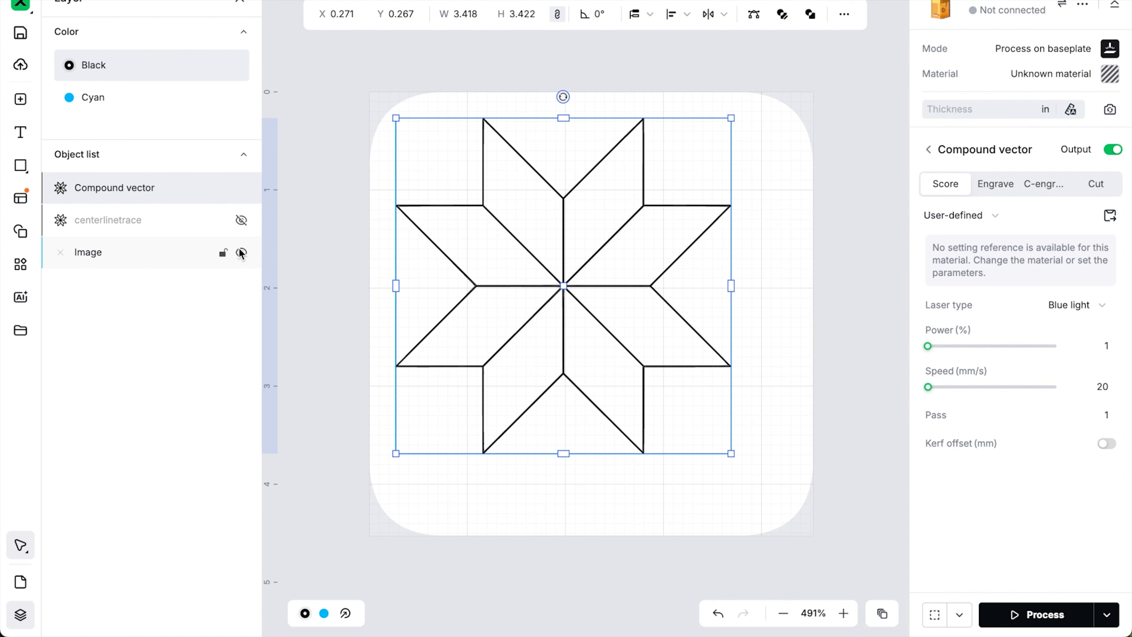
click(241, 253)
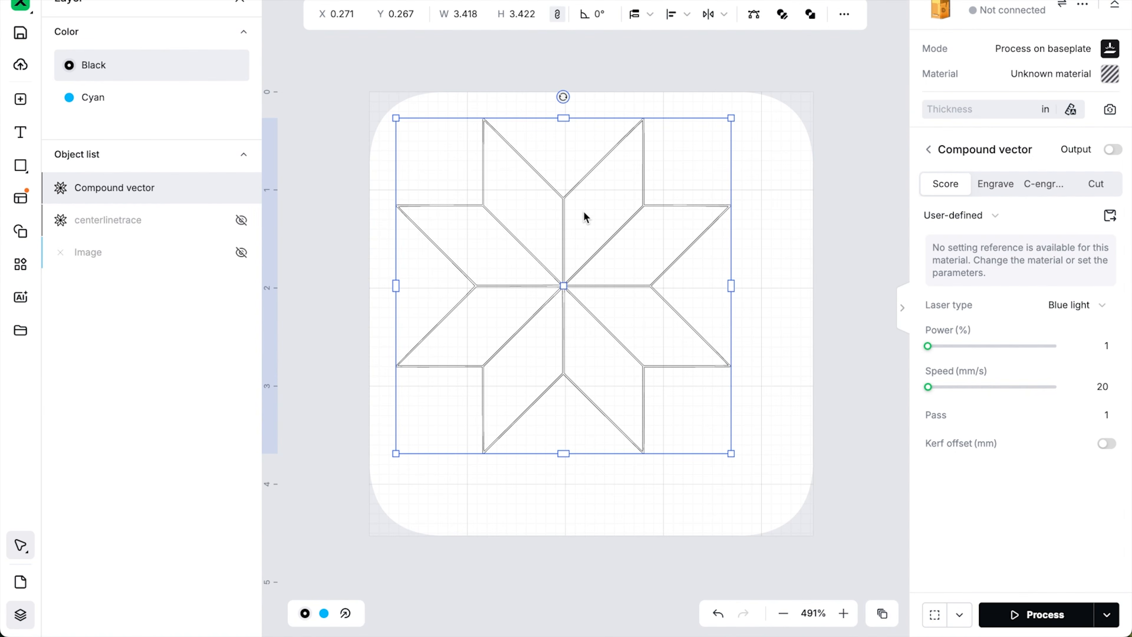
mouse_move(112, 197)
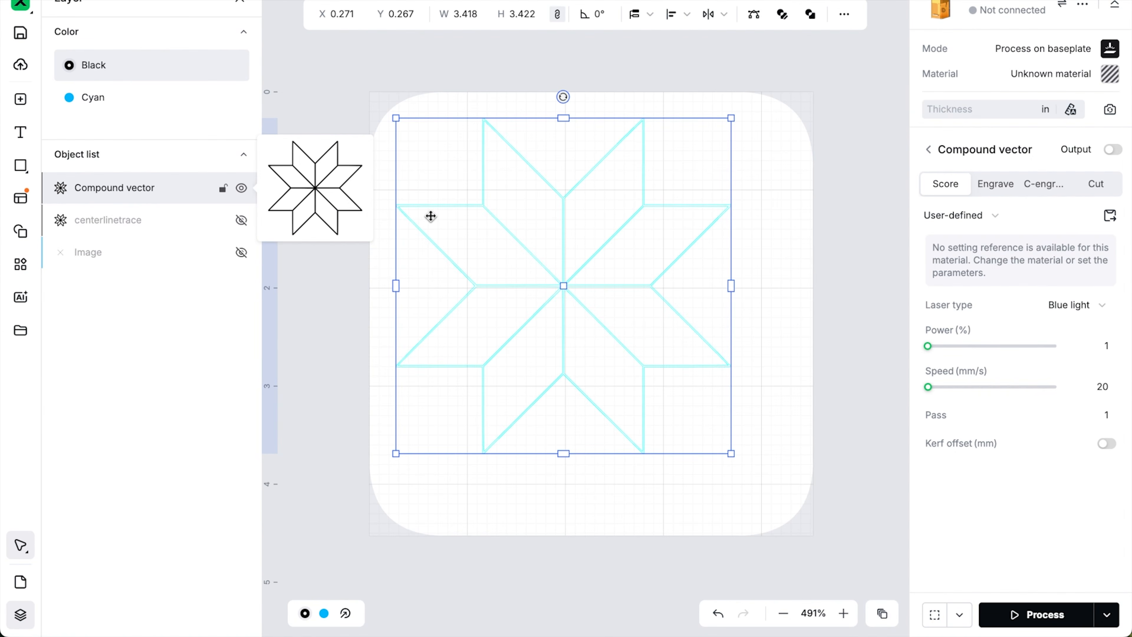
- Compare the auto-traced star under Cut and Engrave processing, leaving it set to Engrave
click(1096, 185)
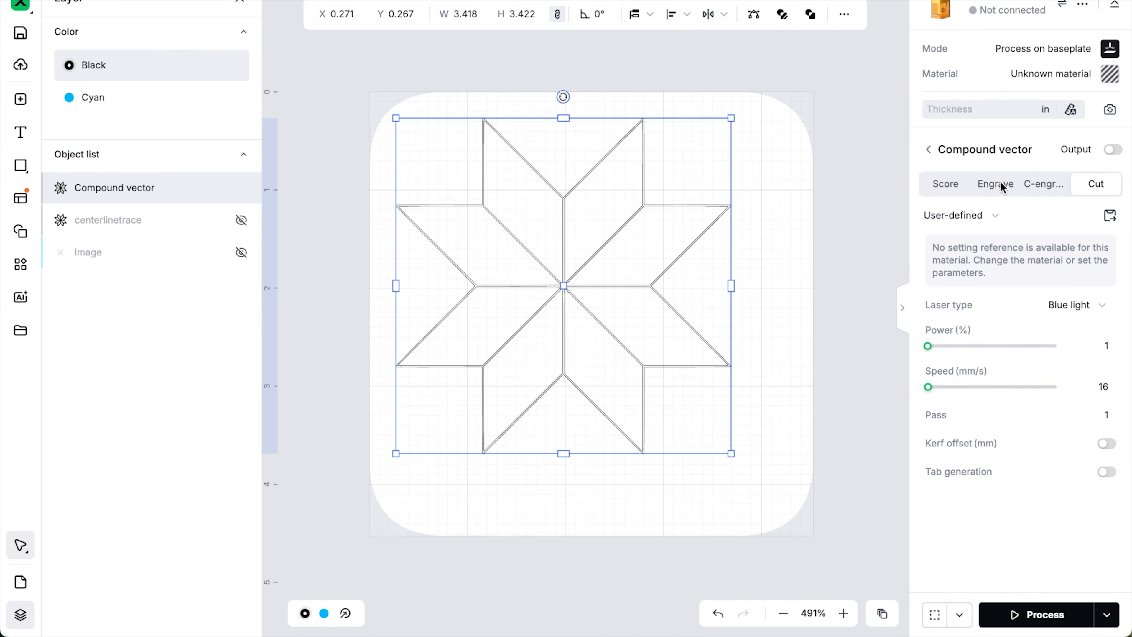
click(986, 184)
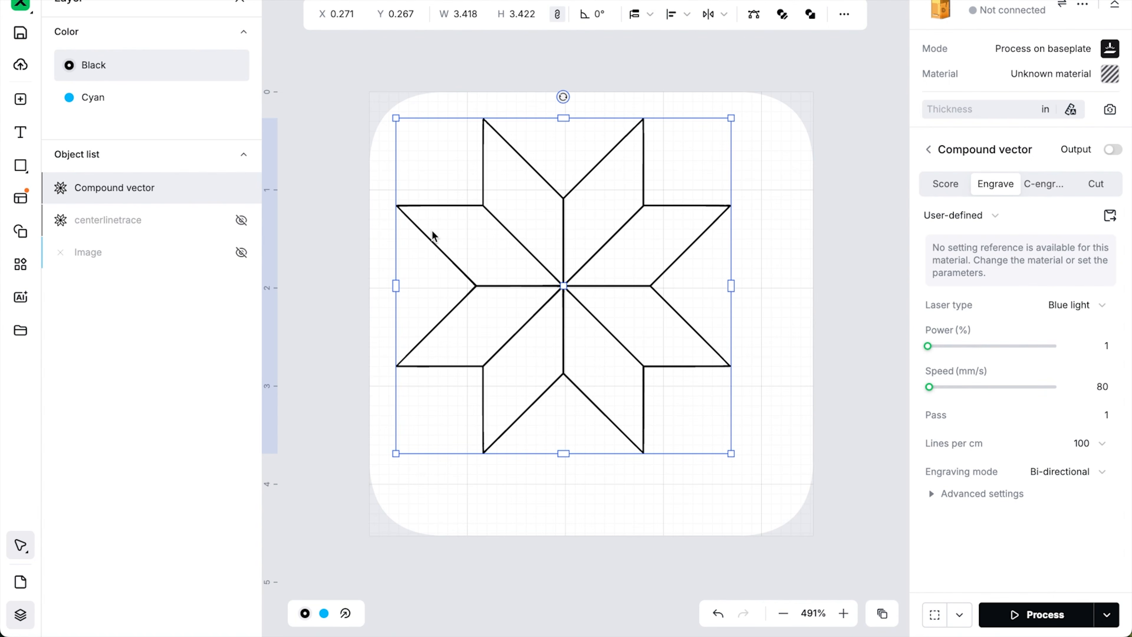
click(1103, 190)
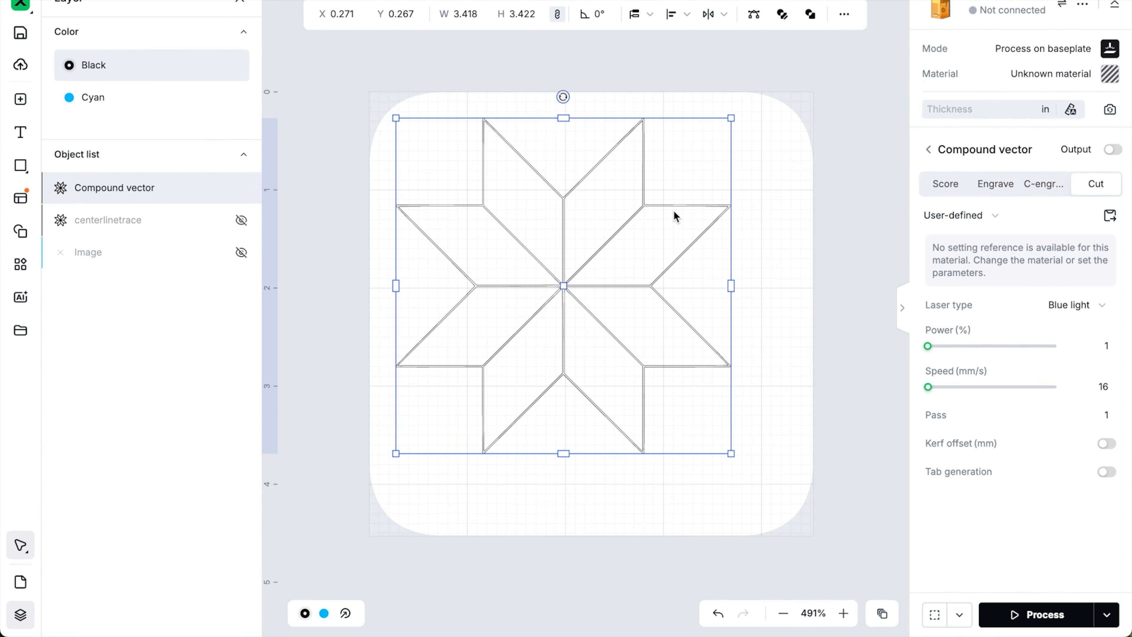
click(985, 192)
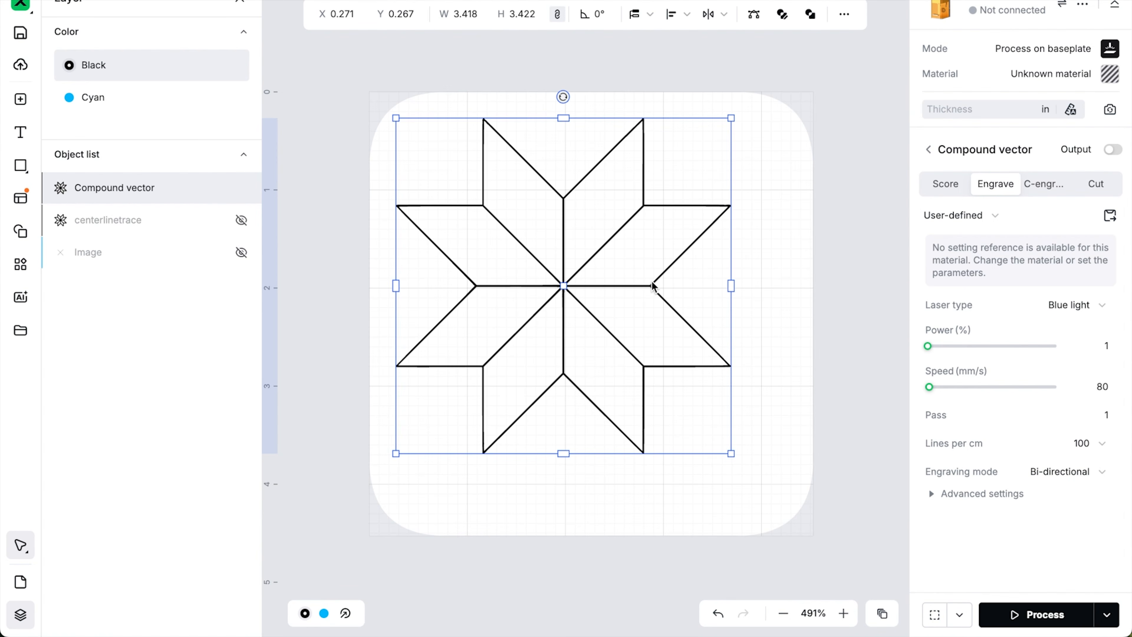
- Move the star aside and draw a rectangle about 4.65 × 4.48 in over the canvas, set to Engrave in cyan
drag(652, 288, 488, 294)
key(r)
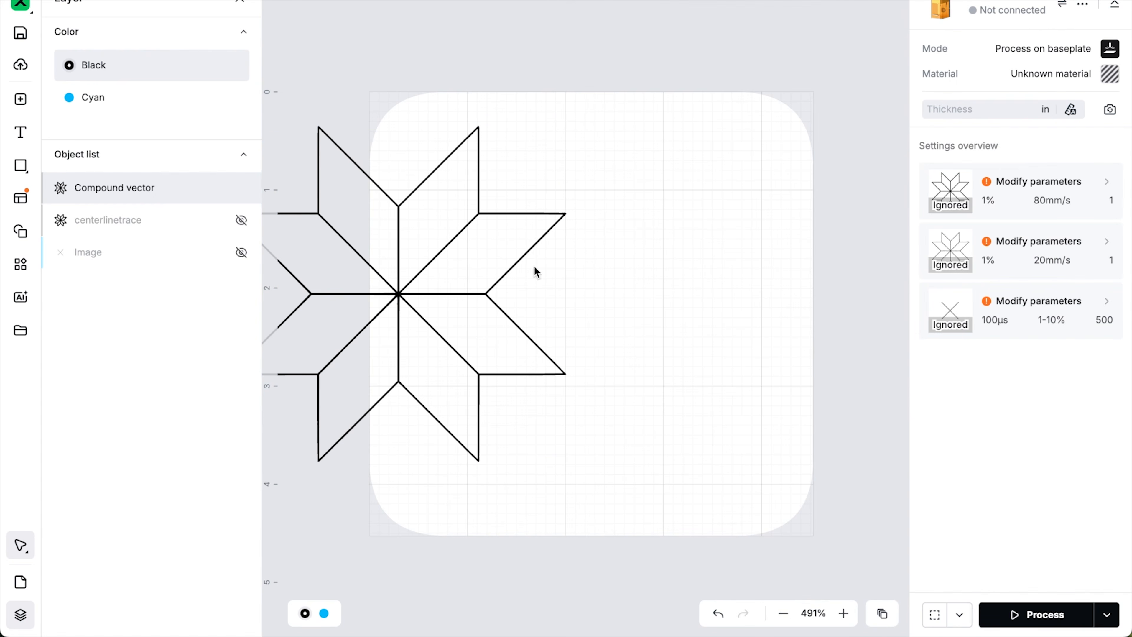
mouse_move(400, 101)
mouse_down()
mouse_move(854, 573)
mouse_move(856, 540)
mouse_up()
click(996, 183)
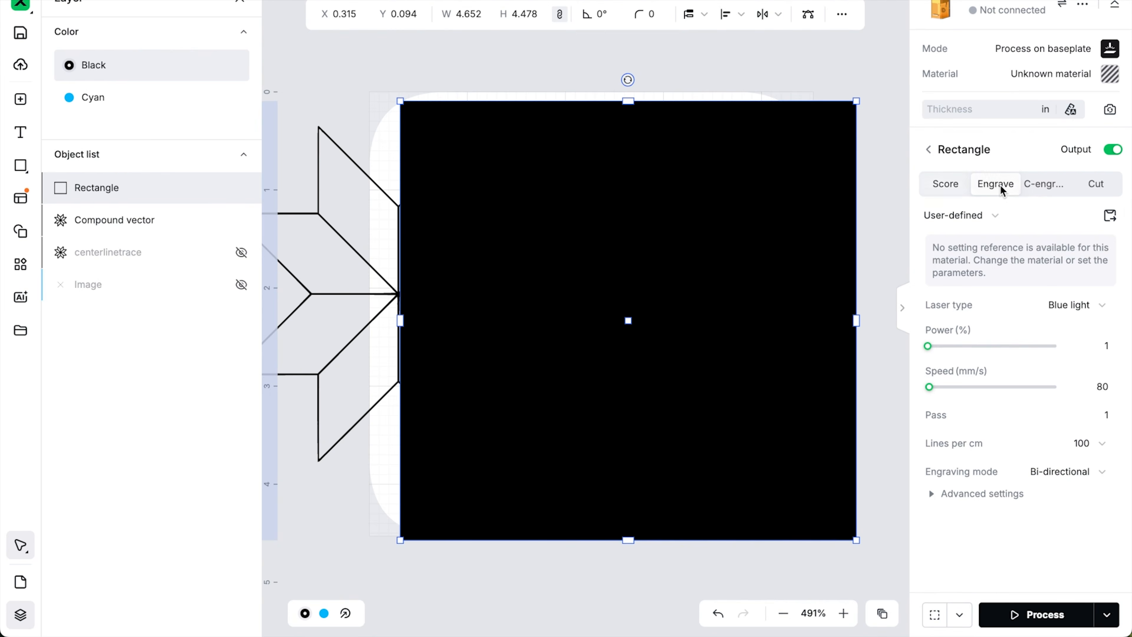
right_click(411, 282)
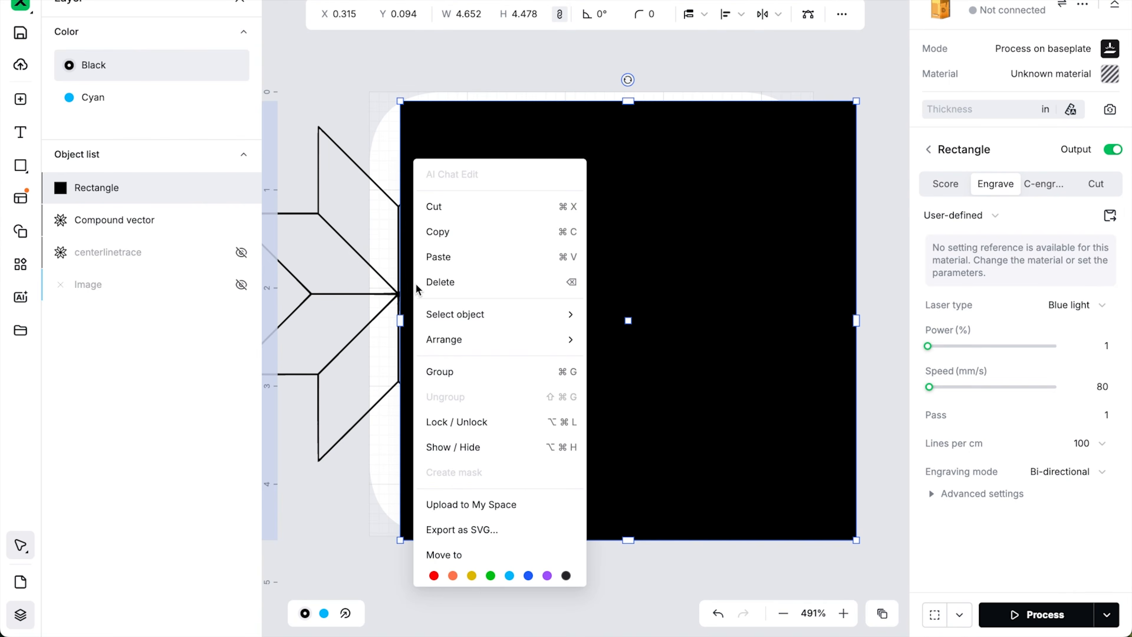
click(510, 576)
- Bring the auto-traced star in front, center it over the cyan rectangle and subtract it from the rectangle
click(349, 342)
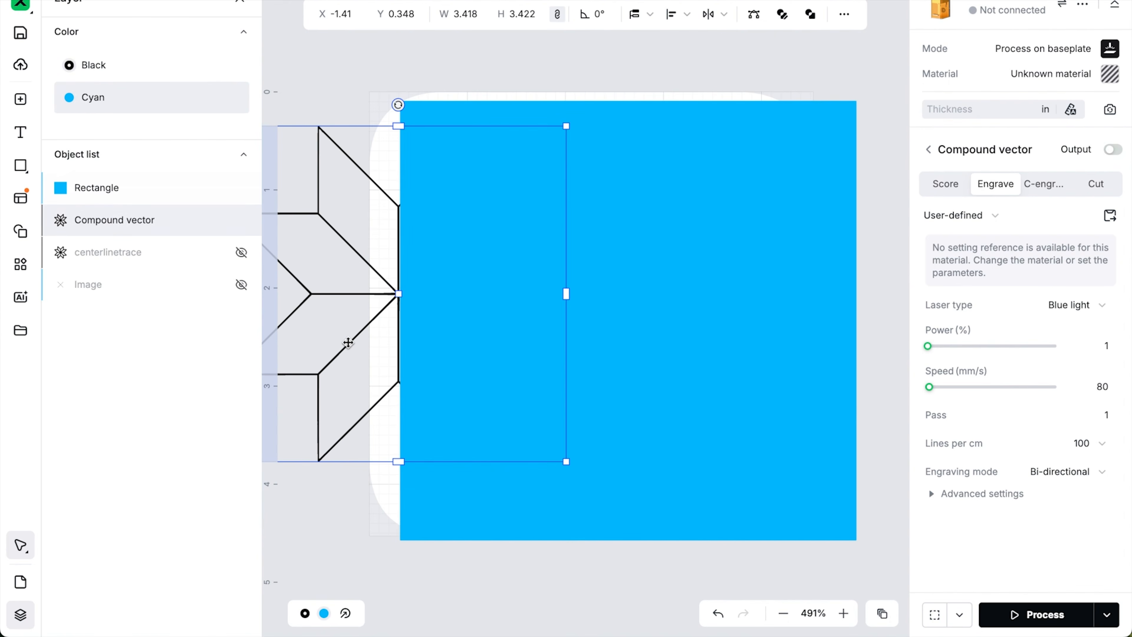
key(super+])
drag(349, 342, 586, 367)
shift+click(429, 141)
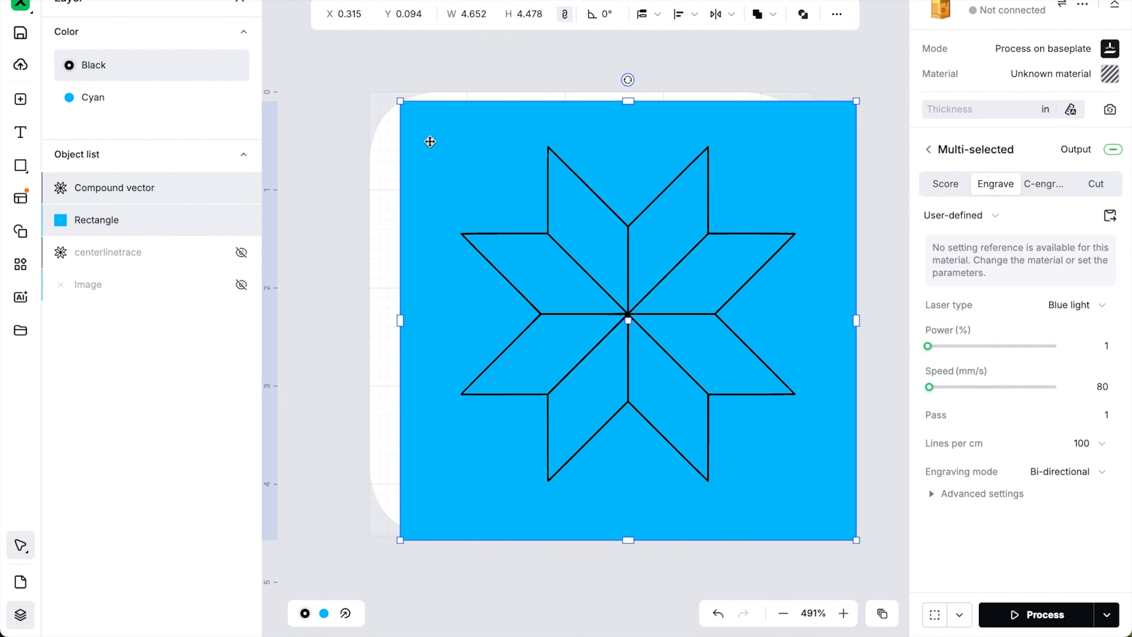
click(758, 14)
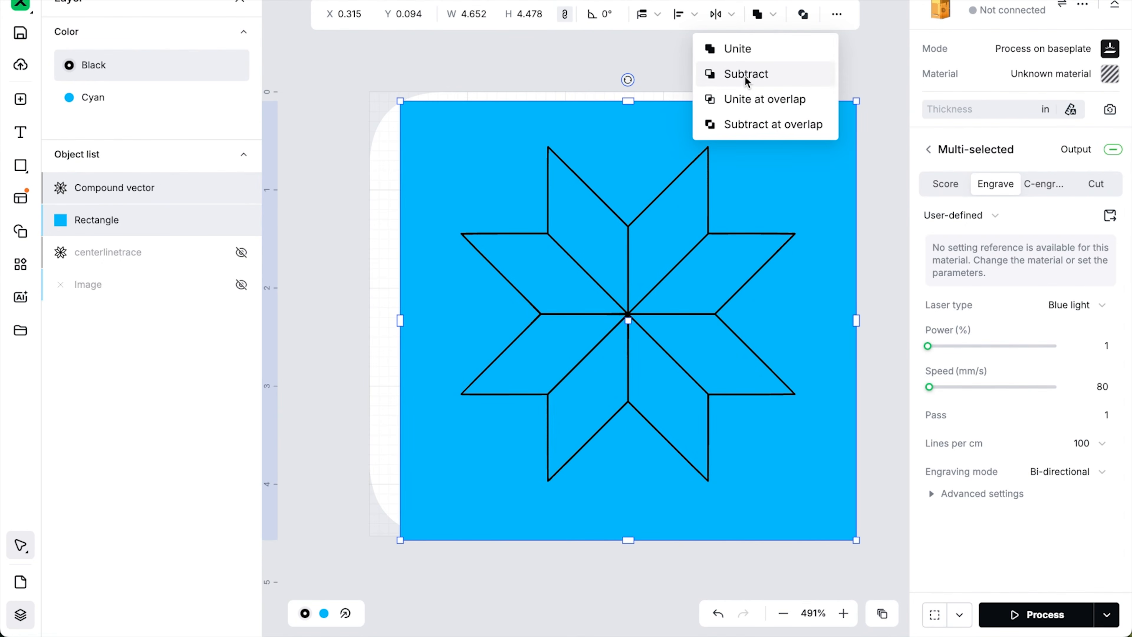
click(745, 76)
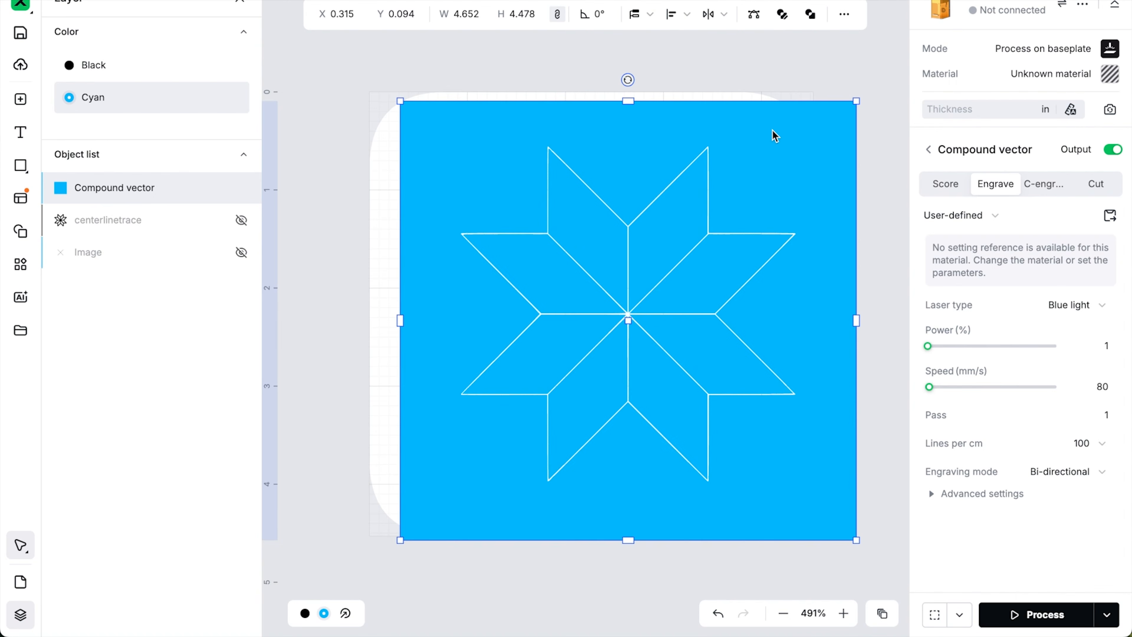
- Split the subtracted compound vector into separate vectors and delete the outer rectangle
key(Up)
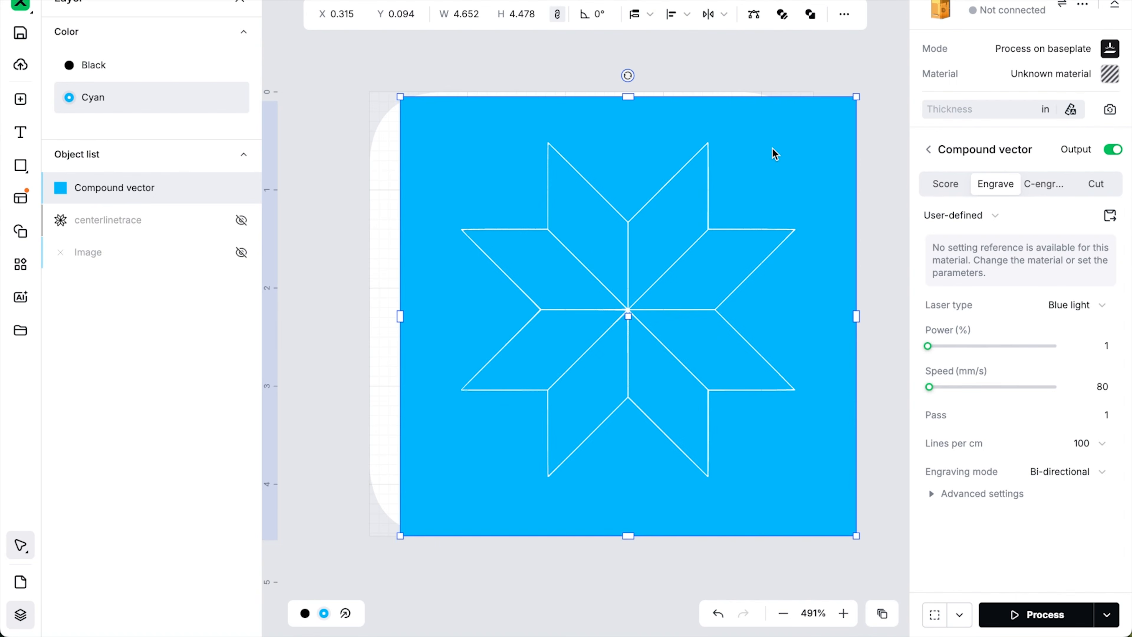
click(810, 16)
click(825, 91)
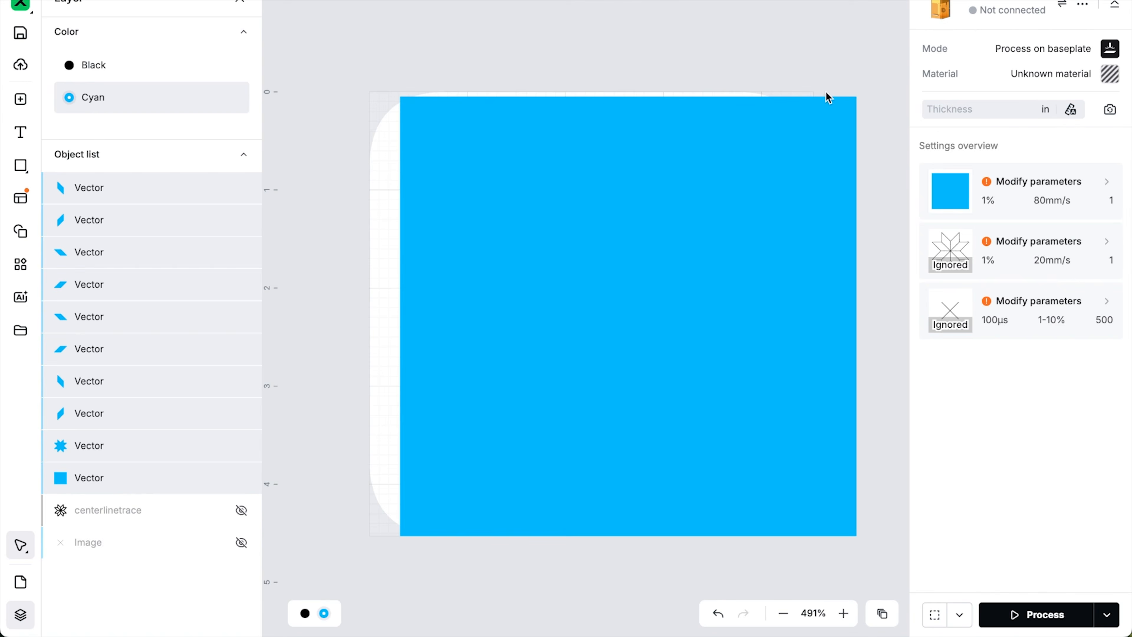
click(825, 123)
key(Delete)
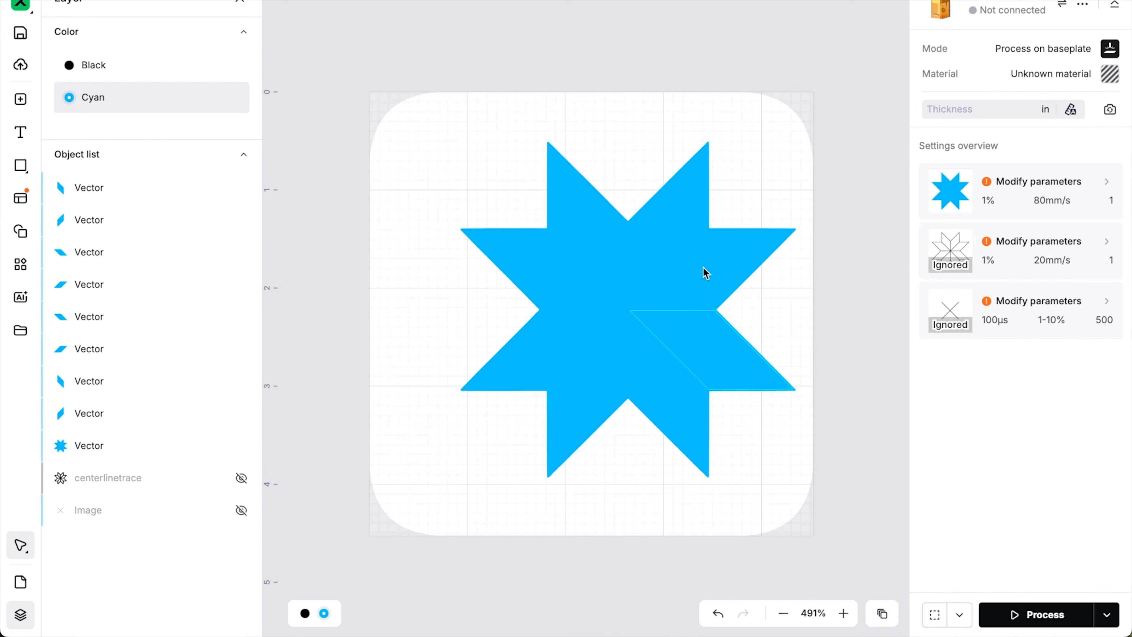
- Group the eight star diamonds, leaving out the solid star behind them, and move the group to the orange layer
click(572, 273)
drag(528, 268, 470, 293)
key(ctrl+z)
shift+click(590, 218)
shift+click(664, 225)
shift+click(714, 270)
shift+click(715, 347)
shift+click(665, 393)
shift+click(595, 410)
shift+click(525, 364)
key(super+g)
right_click(634, 266)
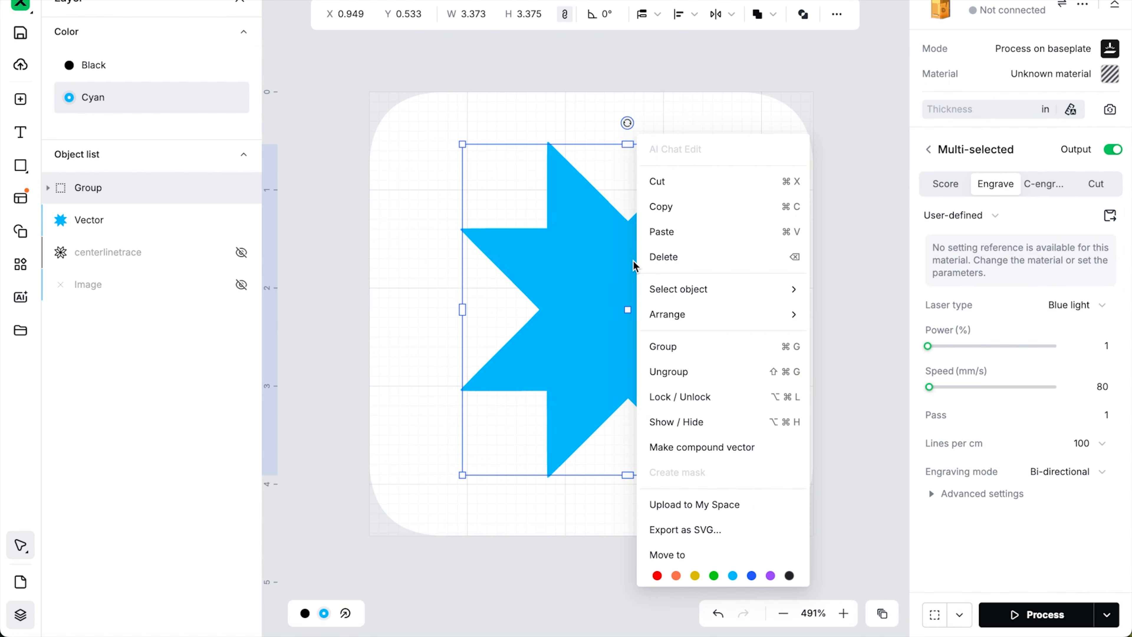
click(677, 576)
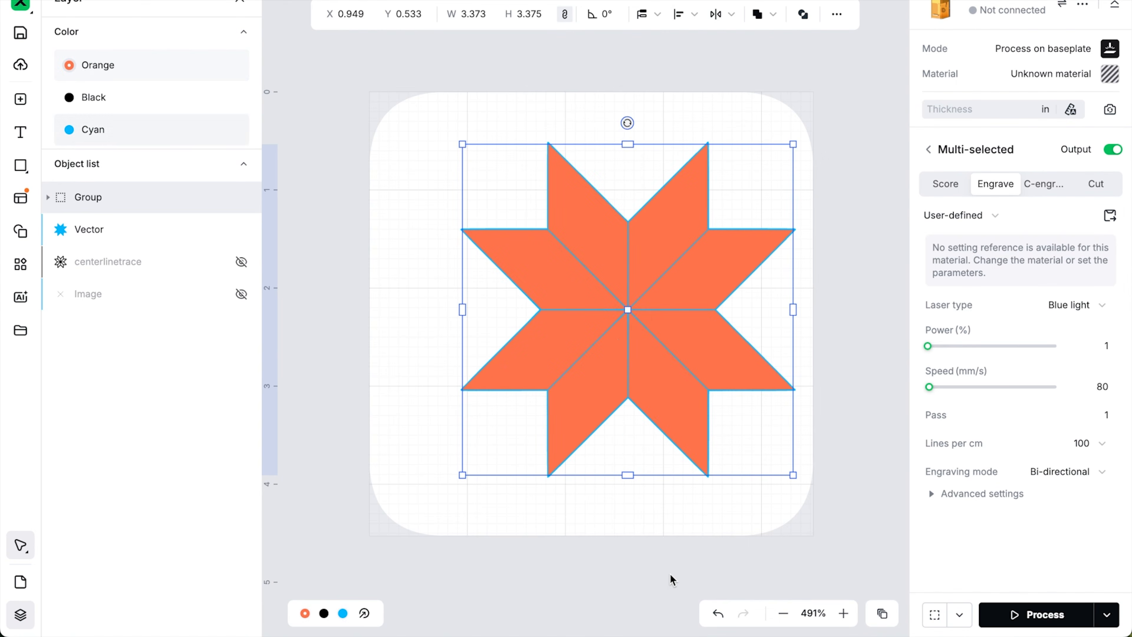
- Move the orange diamond group aside to check the solid cyan star behind it, and undo the move
drag(574, 294, 365, 316)
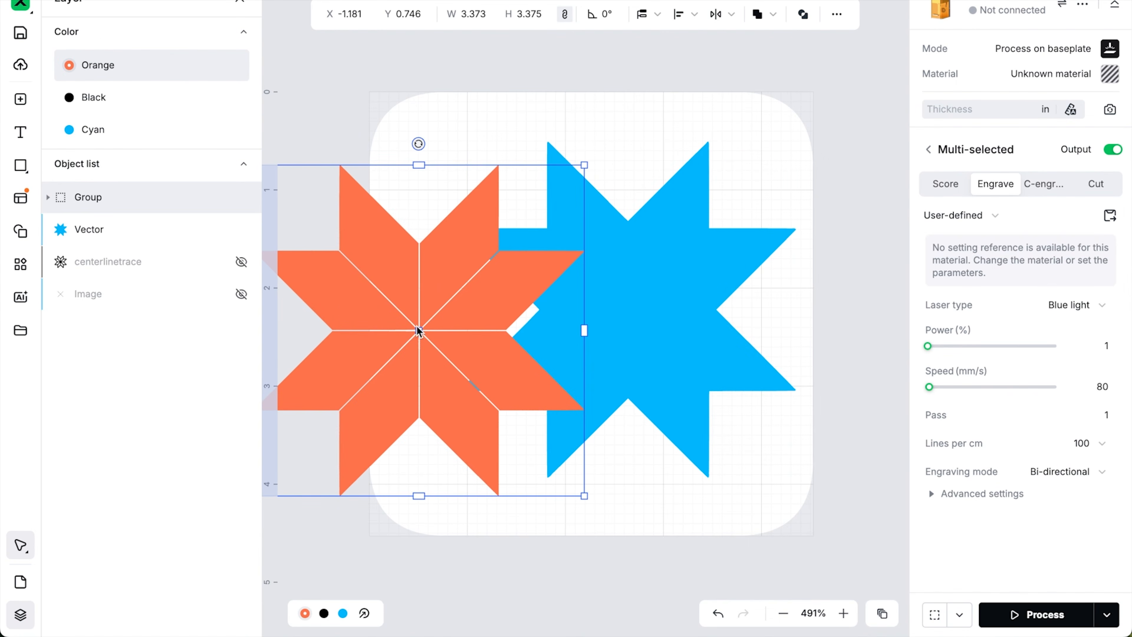
click(665, 263)
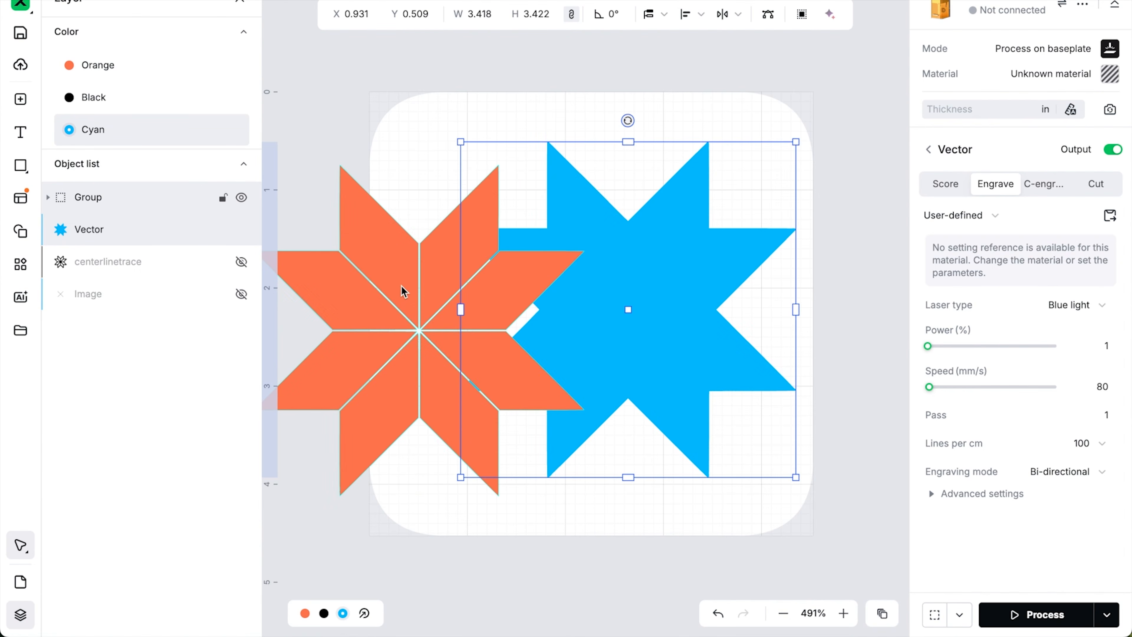
key(ctrl+z)
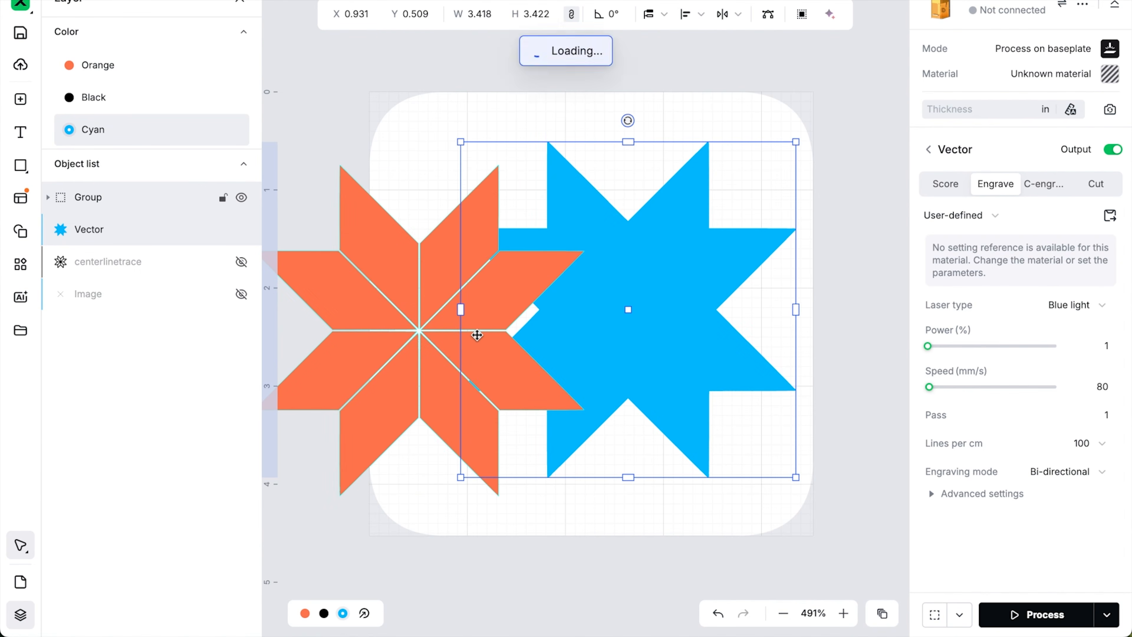
- Rename the orange diamond group Pieces and duplicate it
double_click(89, 197)
text(Pieces)
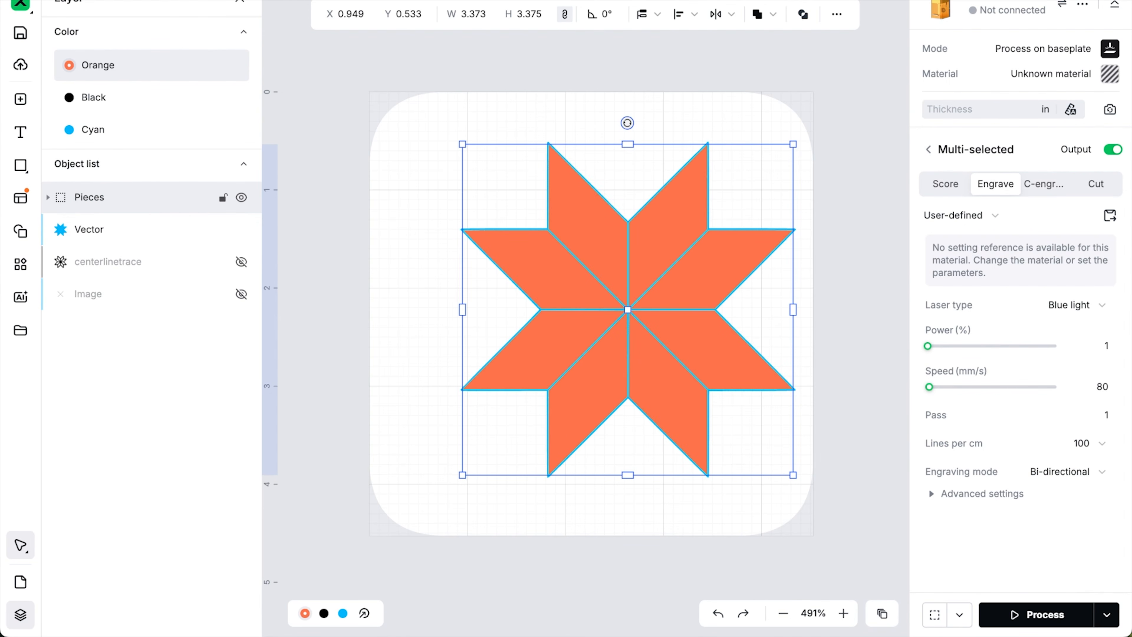
right_click(89, 198)
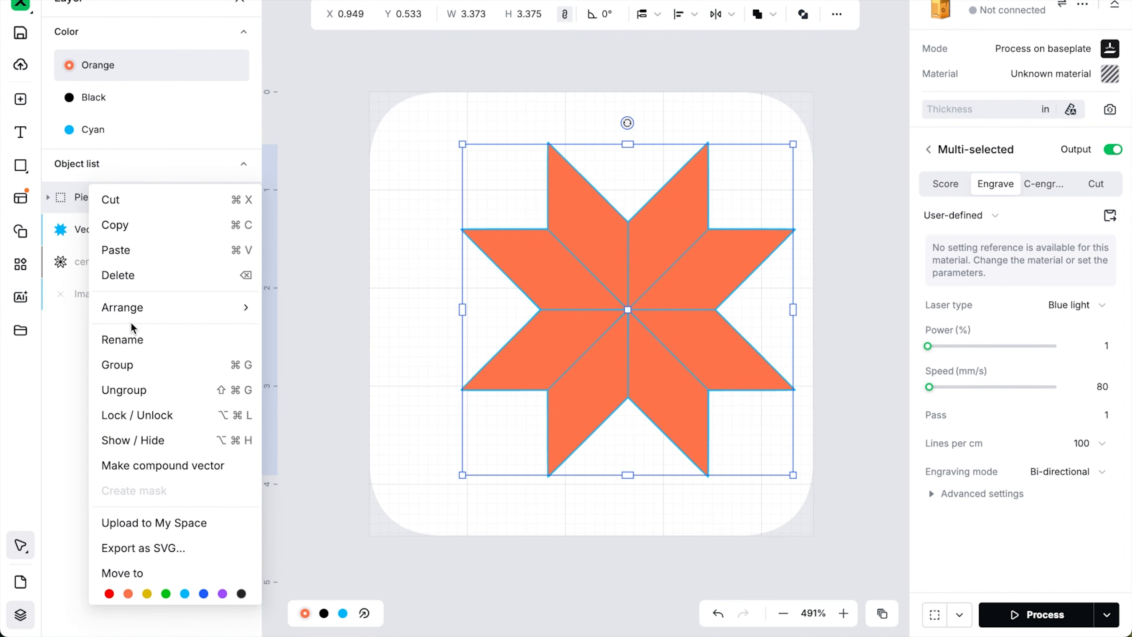
click(122, 222)
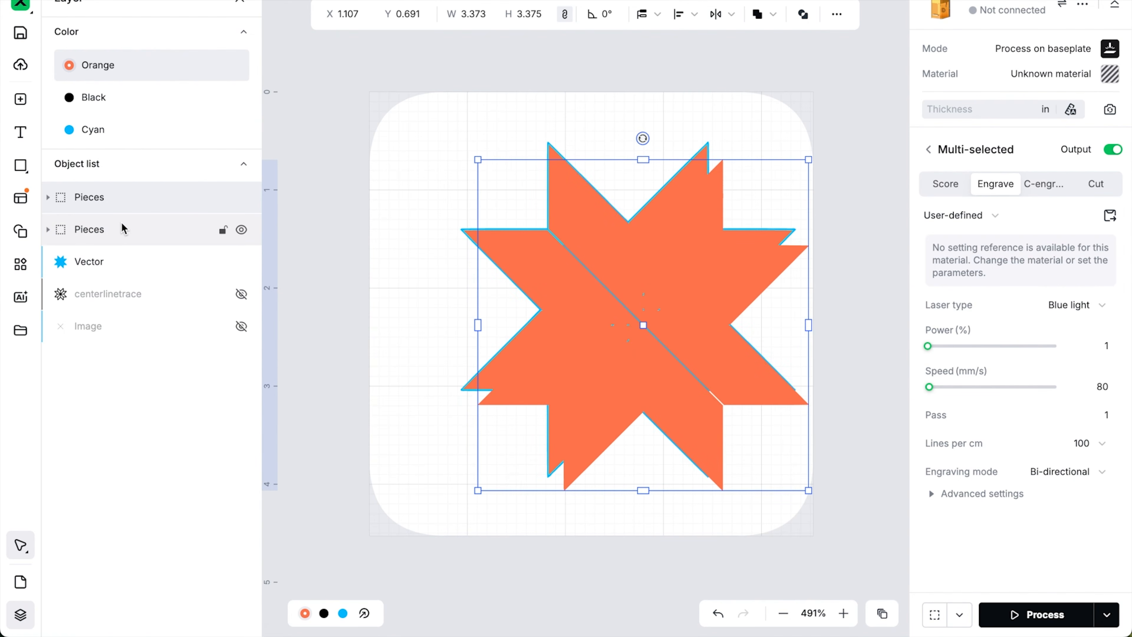
- Select both Pieces groups with the solid cyan star and align them all by their centers
drag(374, 112, 754, 625)
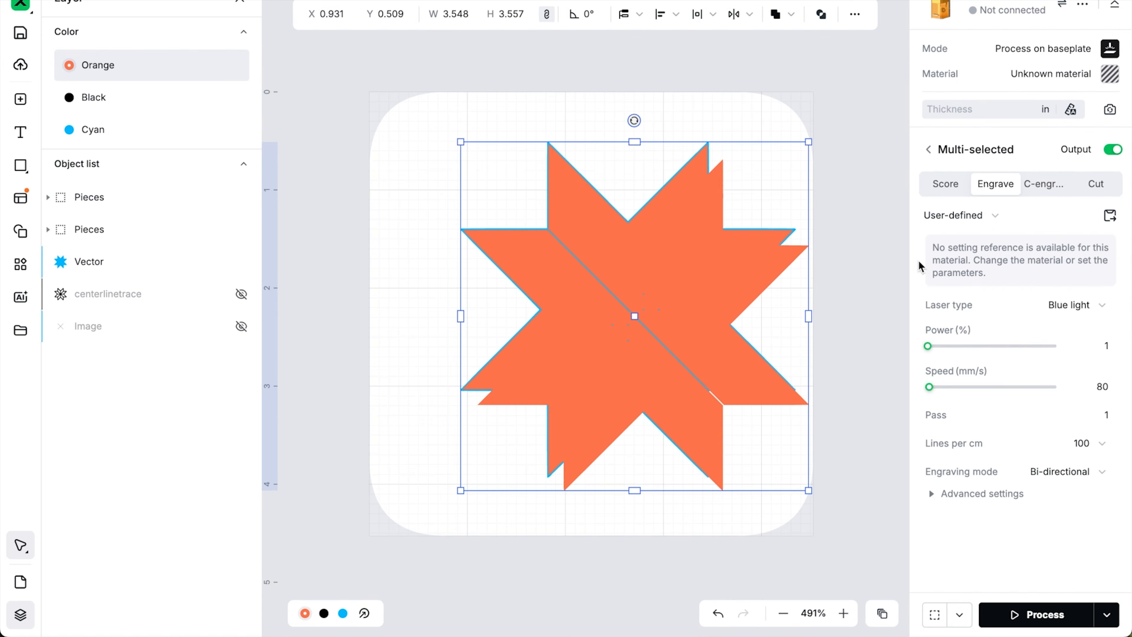
click(664, 14)
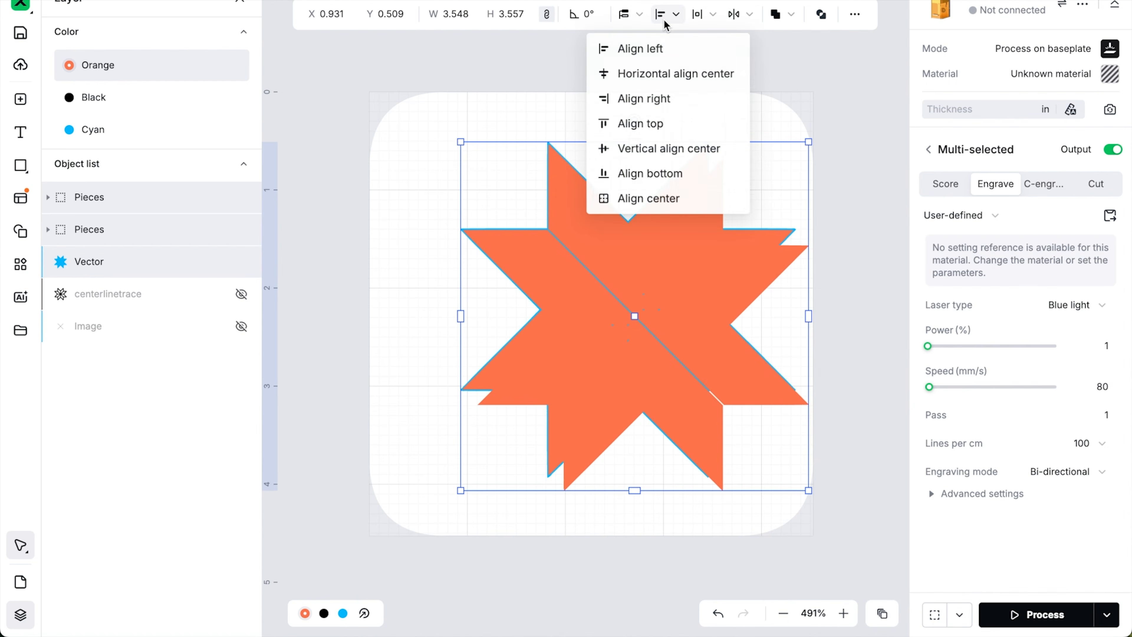
click(682, 201)
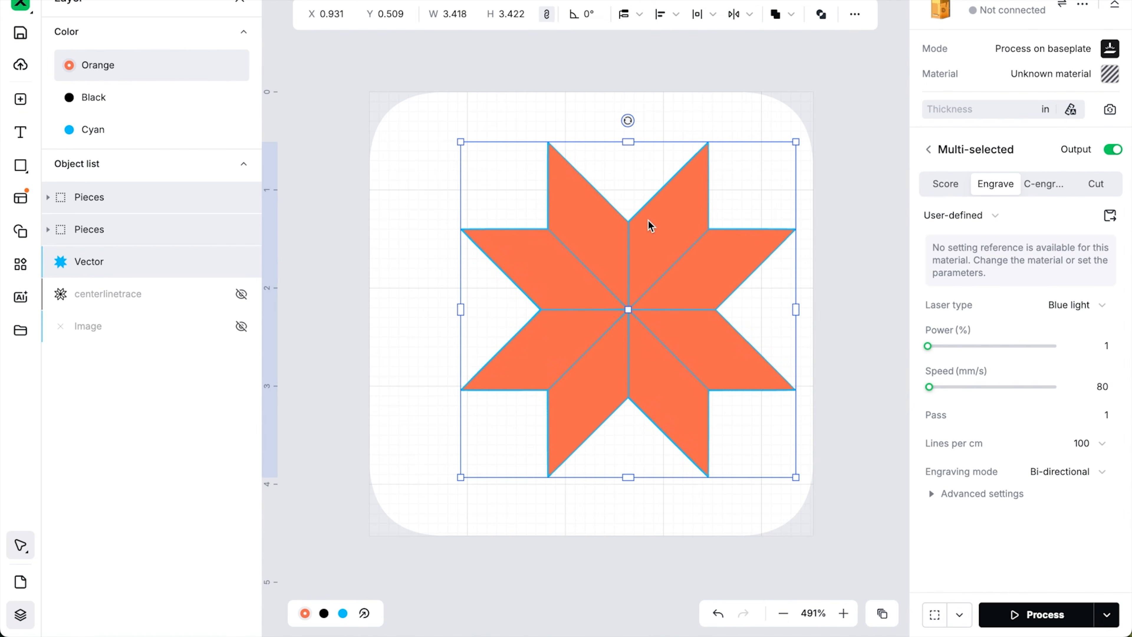
click(421, 158)
- Move the upper Pieces group to the purple layer, set its processing to Score and rename it Score
click(587, 245)
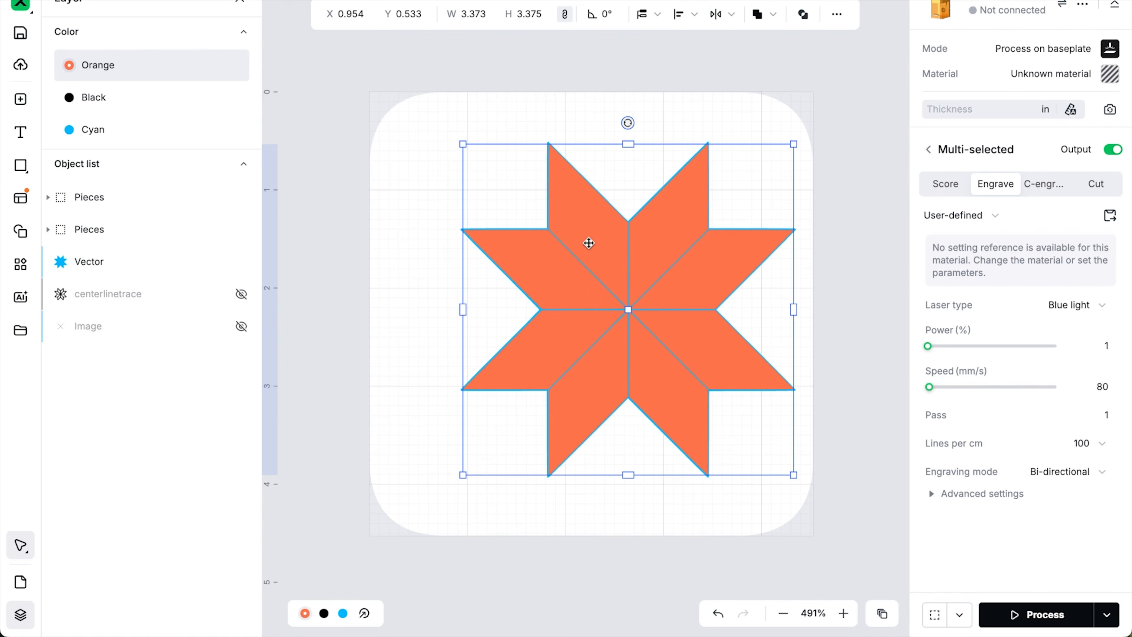
right_click(588, 243)
click(726, 576)
click(942, 185)
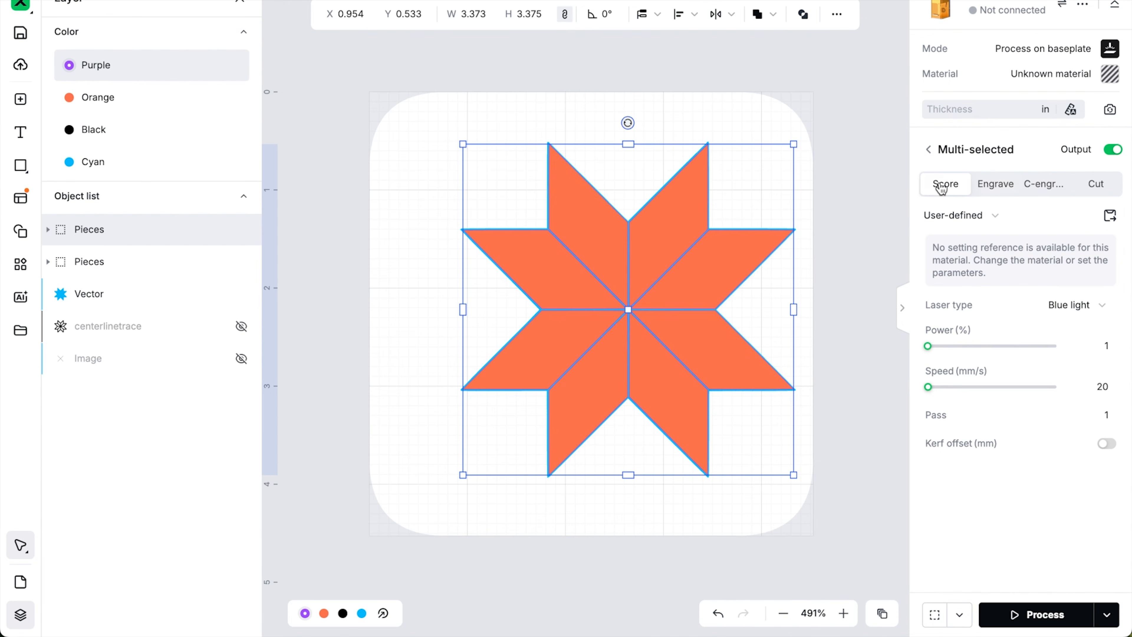
double_click(89, 229)
text(Score)
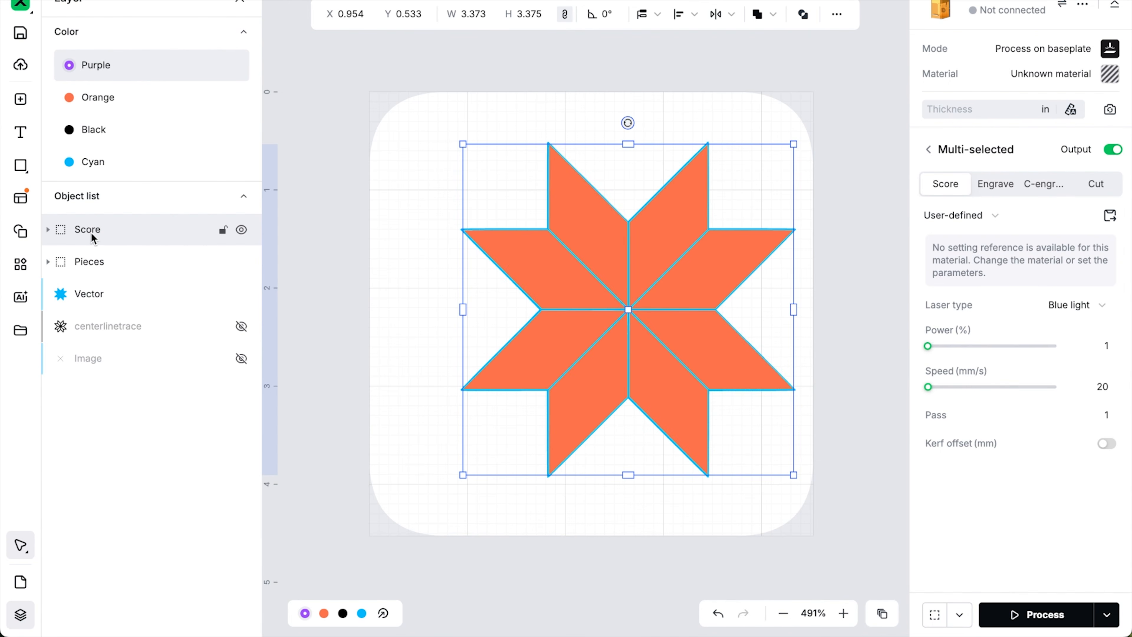
- Rename the remaining Pieces group Cut and place it above the Score group in the object order
double_click(89, 261)
text(Cut)
drag(95, 264, 85, 223)
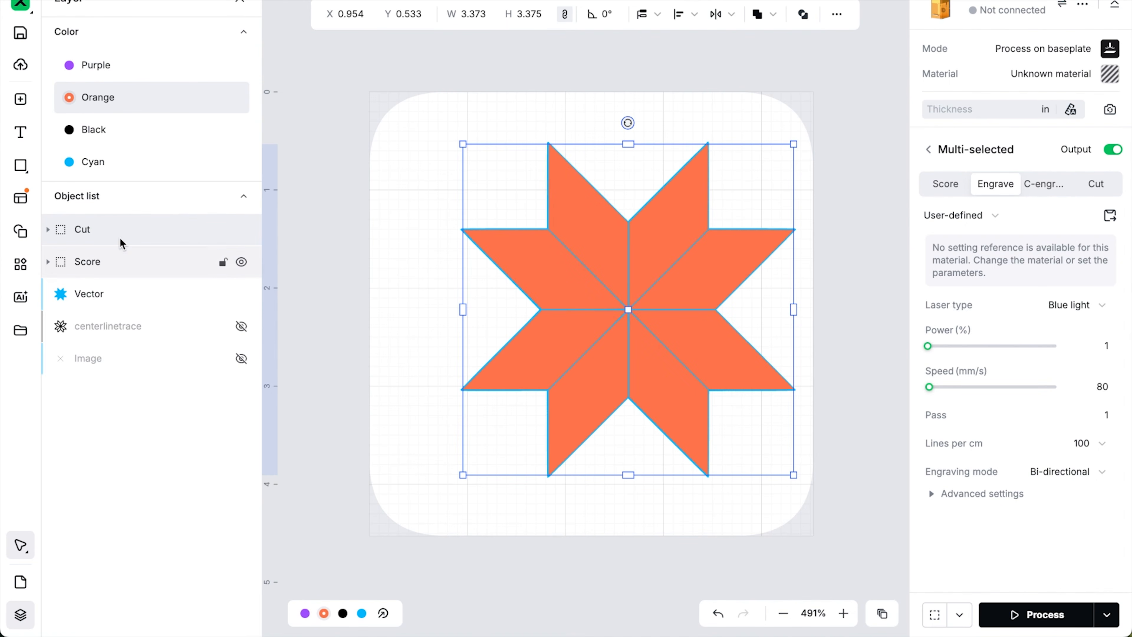
- Check the Score group's processing type and set the Cut group's processing to Cut
click(88, 261)
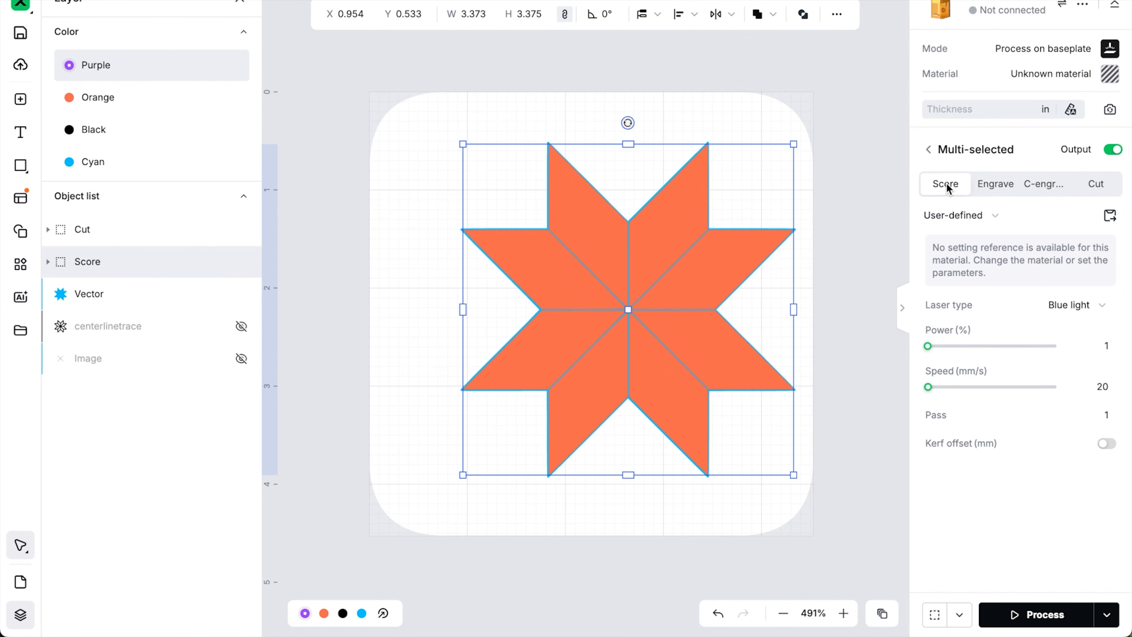
click(77, 229)
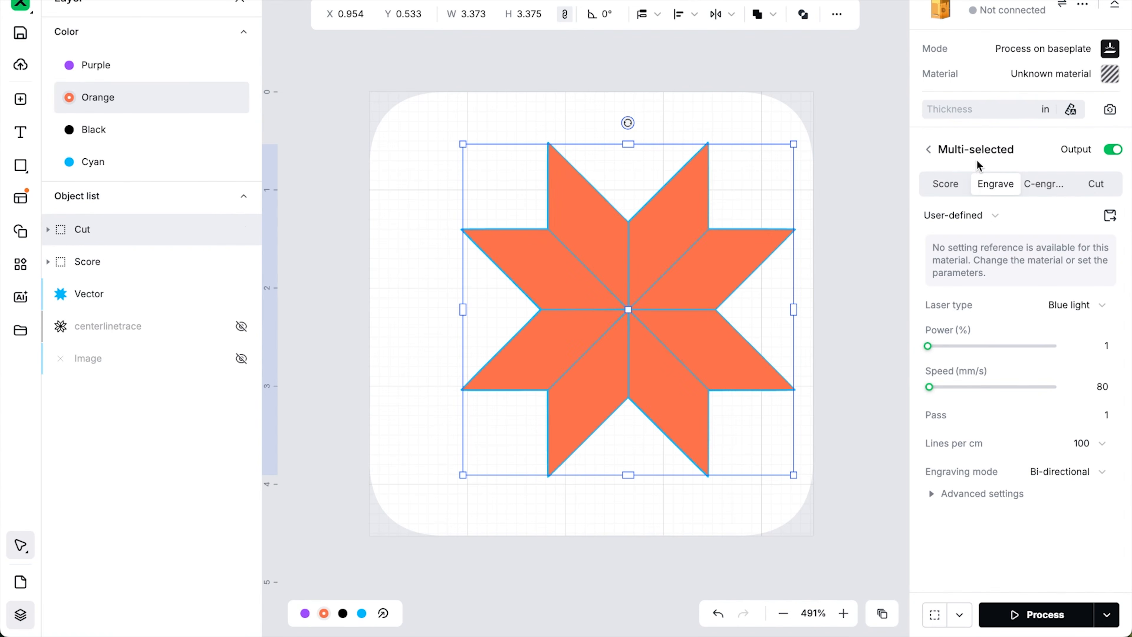
click(1101, 185)
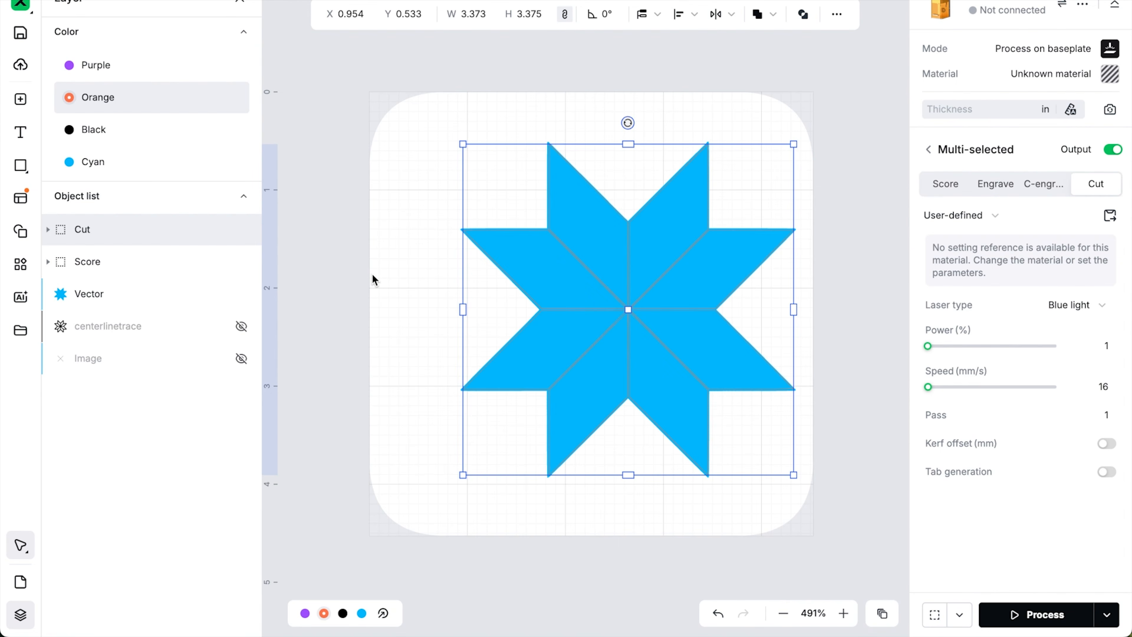
key(Escape)
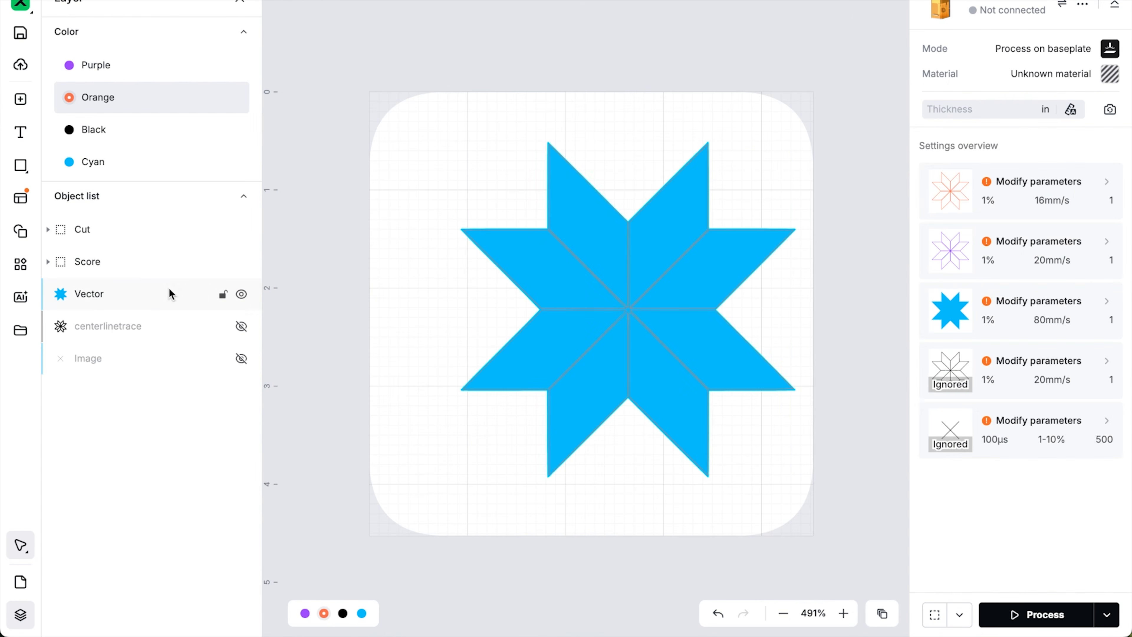
- Offset the solid star externally by 0.075 in with outer shapes only and rename the resulting outline Cut Bkgrd
click(75, 290)
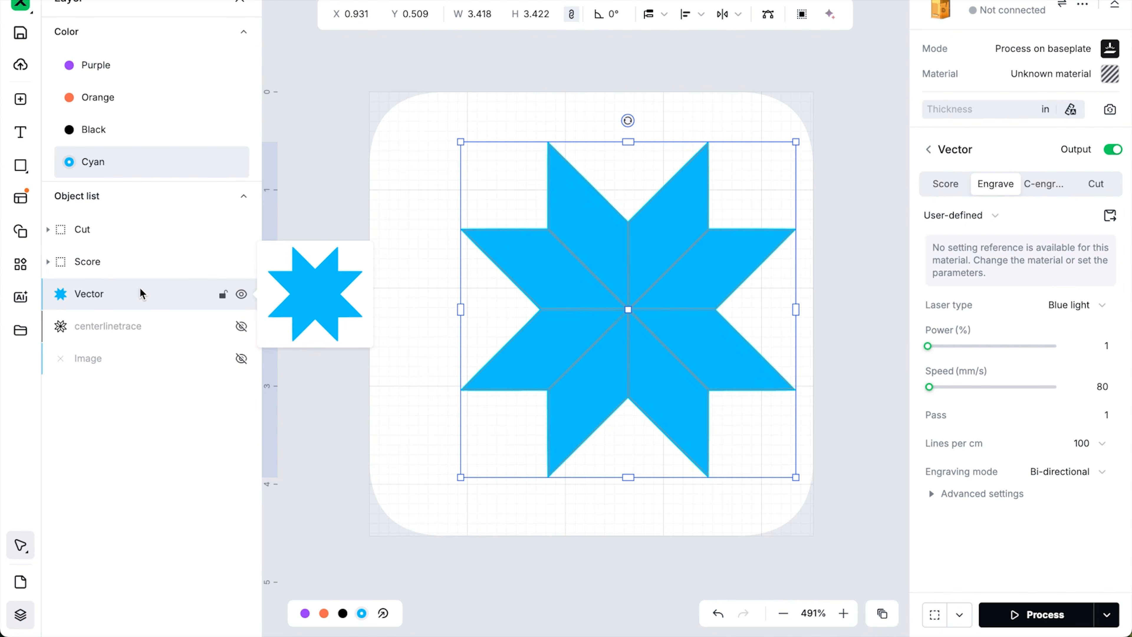
click(803, 15)
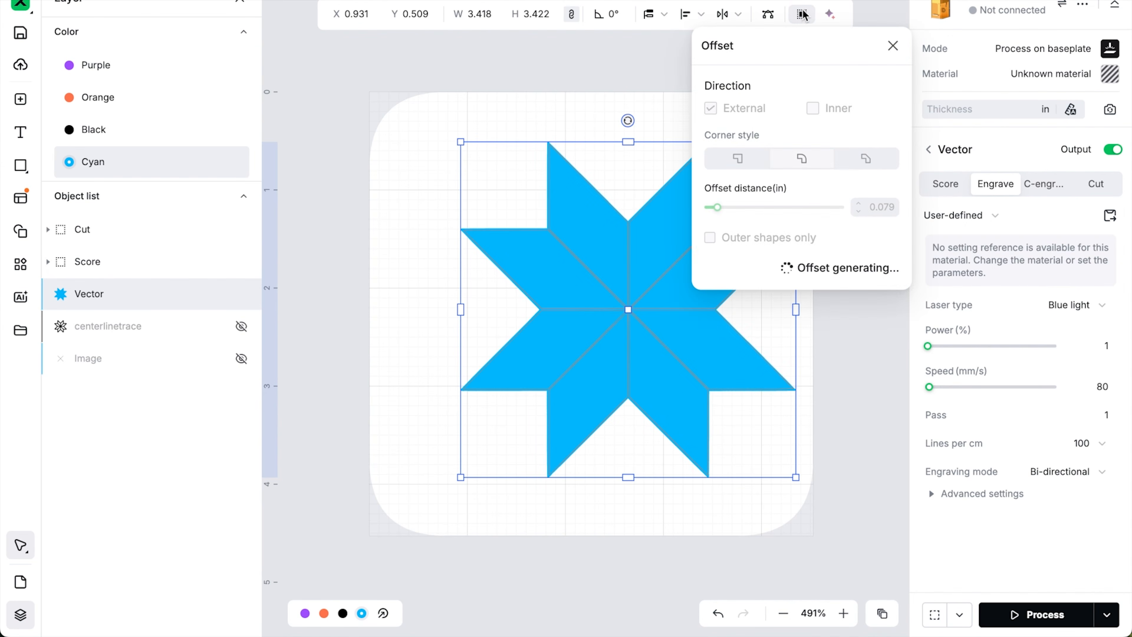
click(725, 240)
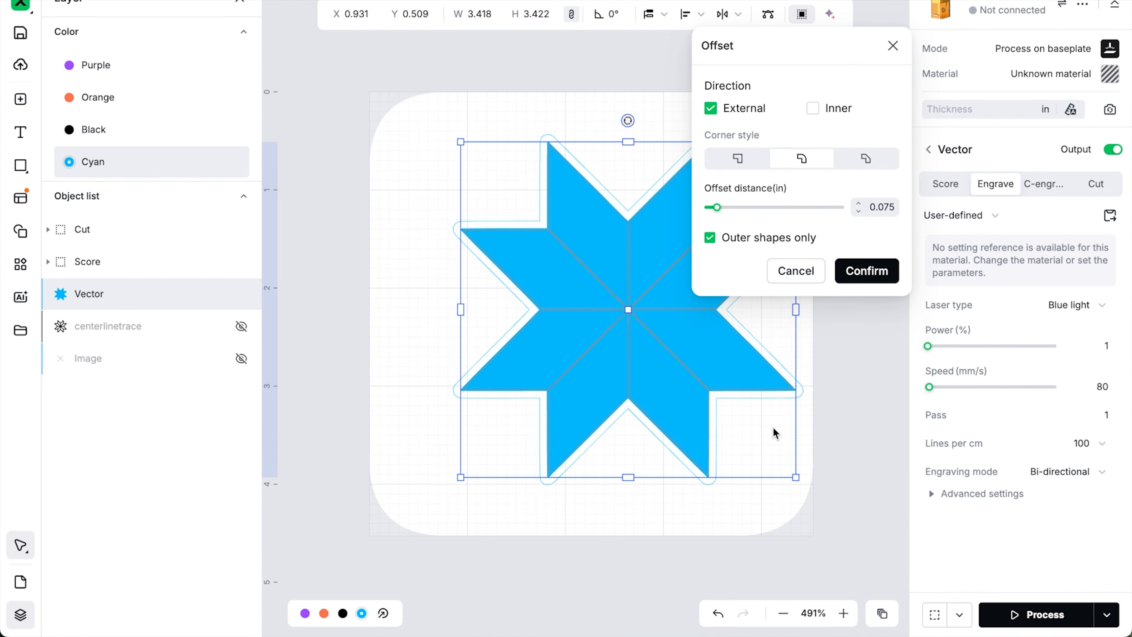
click(877, 278)
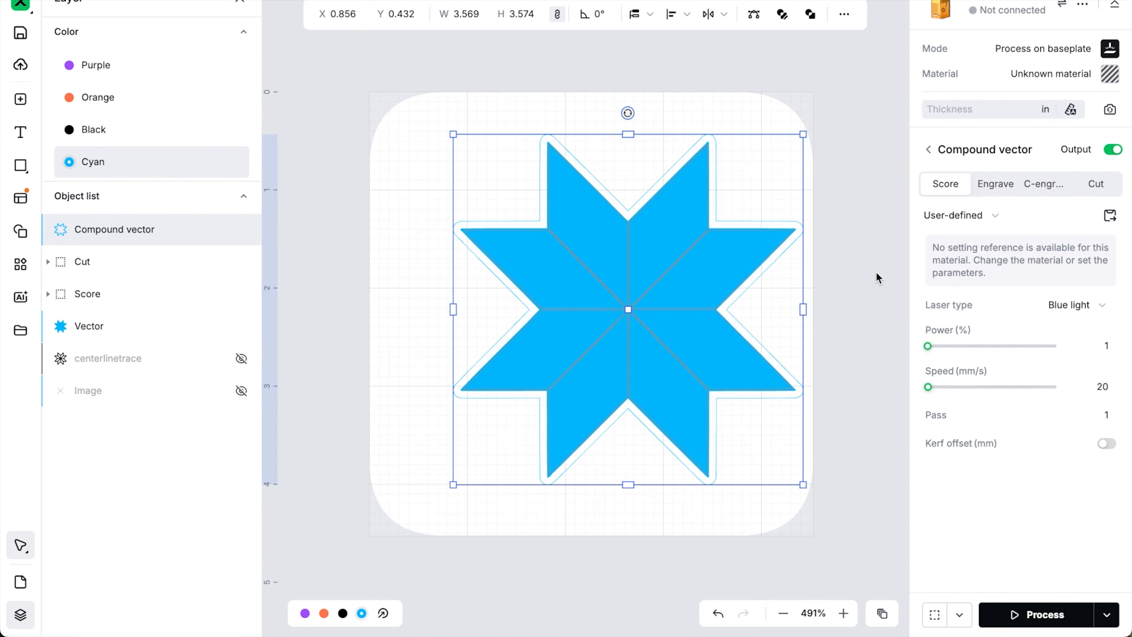
double_click(132, 231)
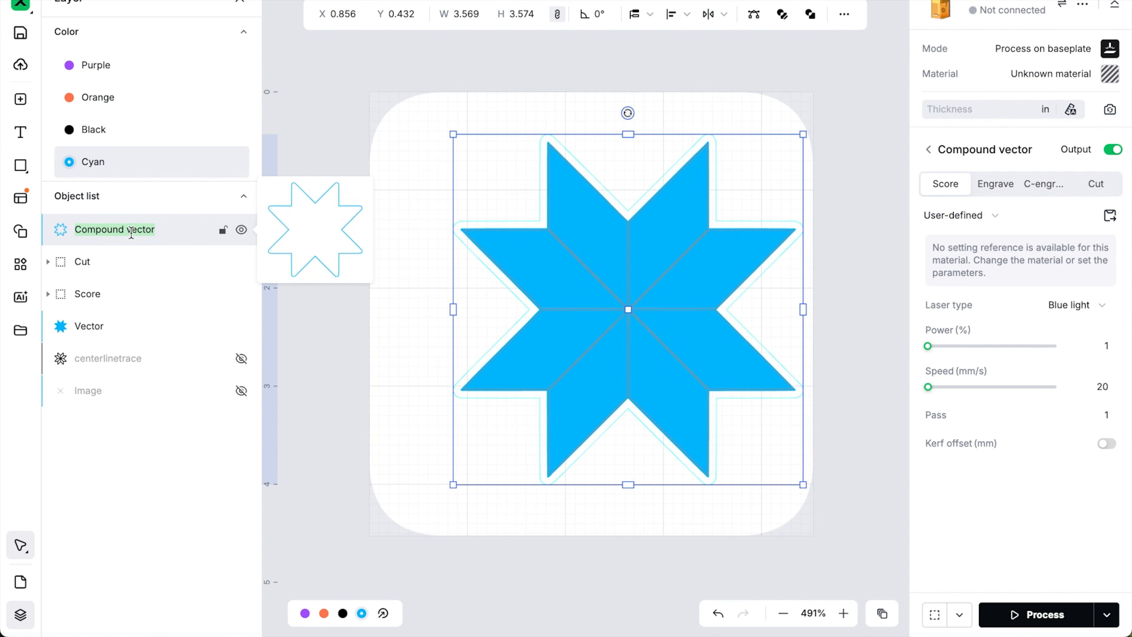
text(Cut Bkgrd)
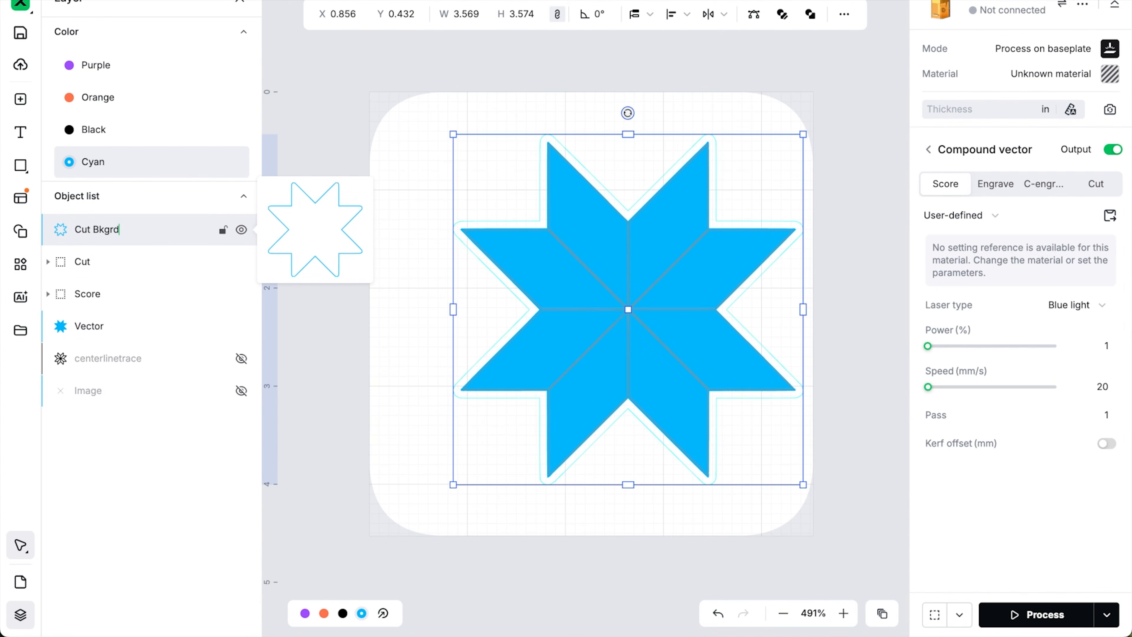
- Turn off output for the solid cyan star, hide it and rename it OG Star
click(121, 329)
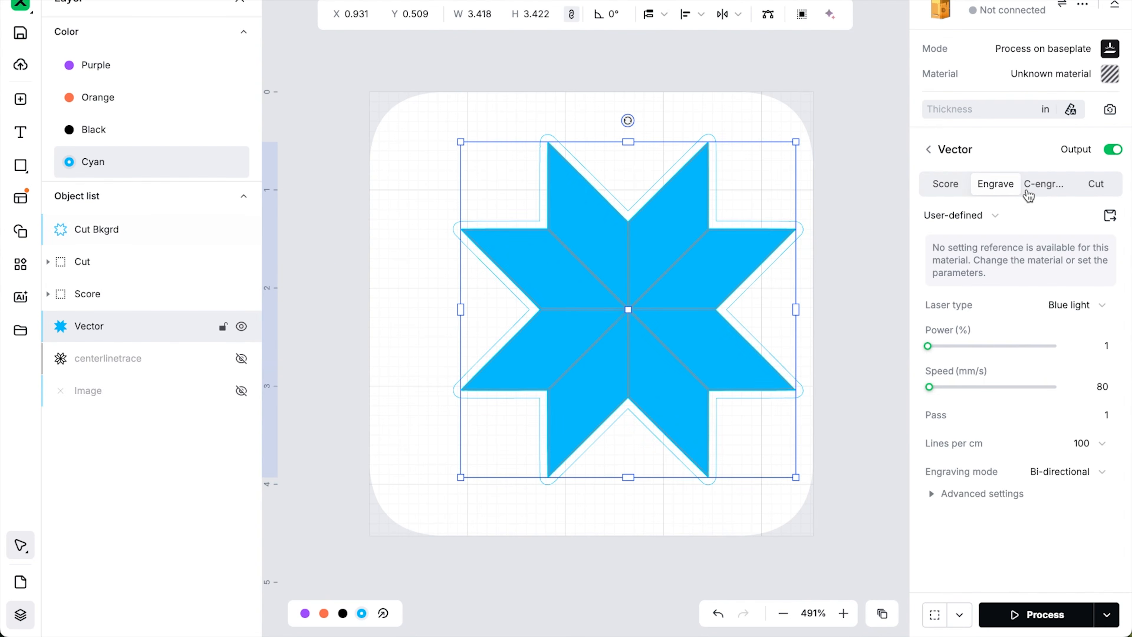
click(1114, 150)
click(241, 327)
click(90, 330)
double_click(90, 329)
text(OG Star)
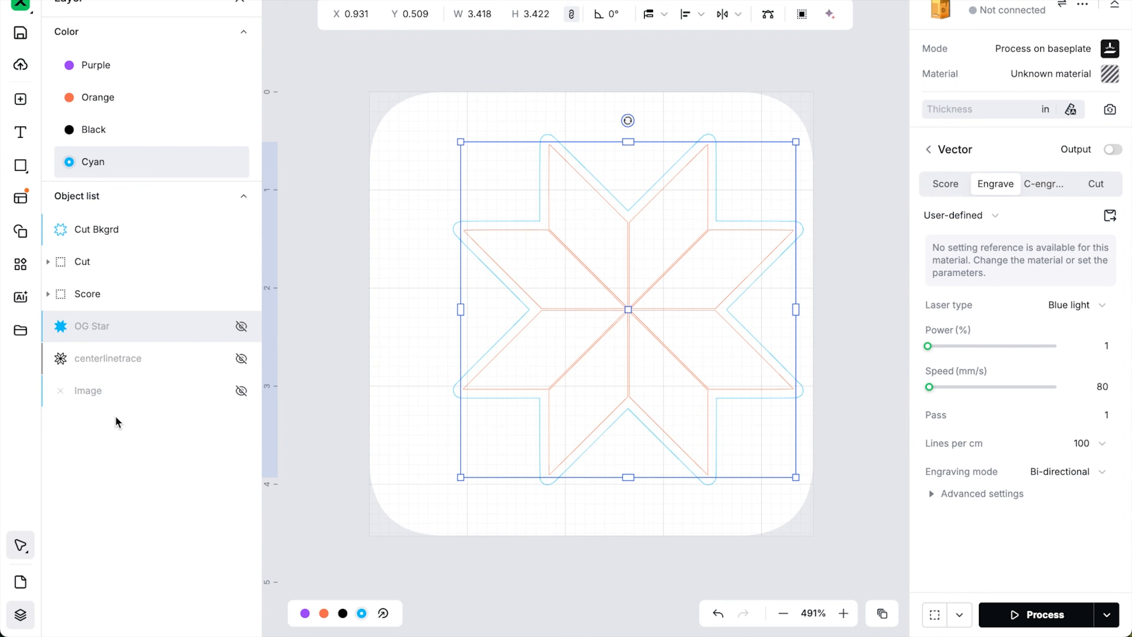
- Draw a circle about 0.44 in wide above the star's top notch and set its height to 0.7 in
click(96, 229)
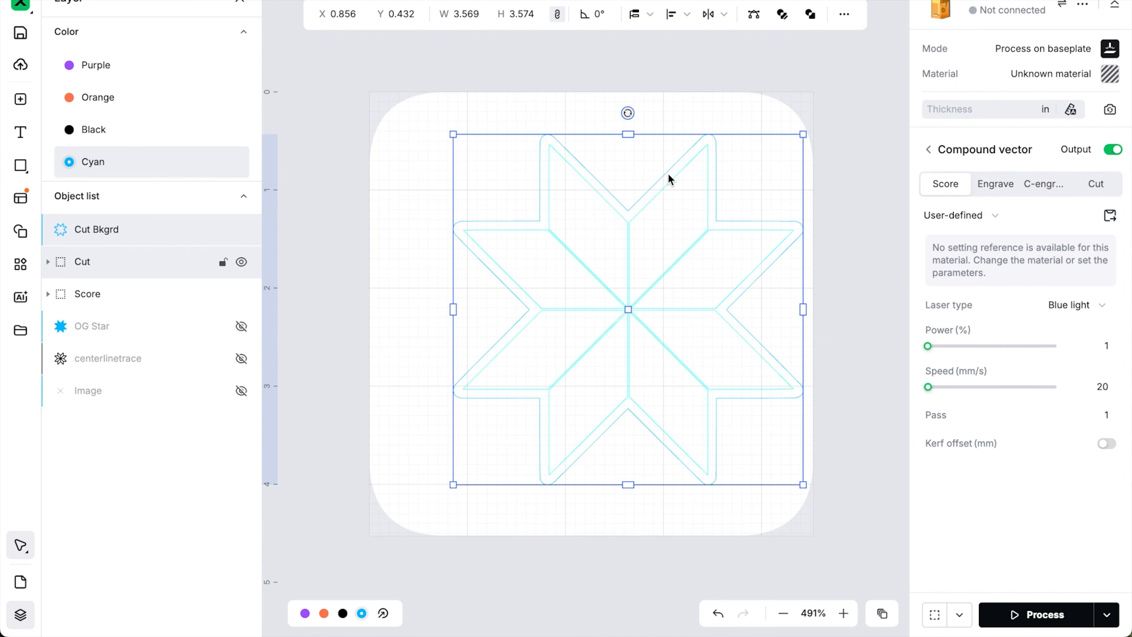
key(o)
drag(599, 101, 643, 154)
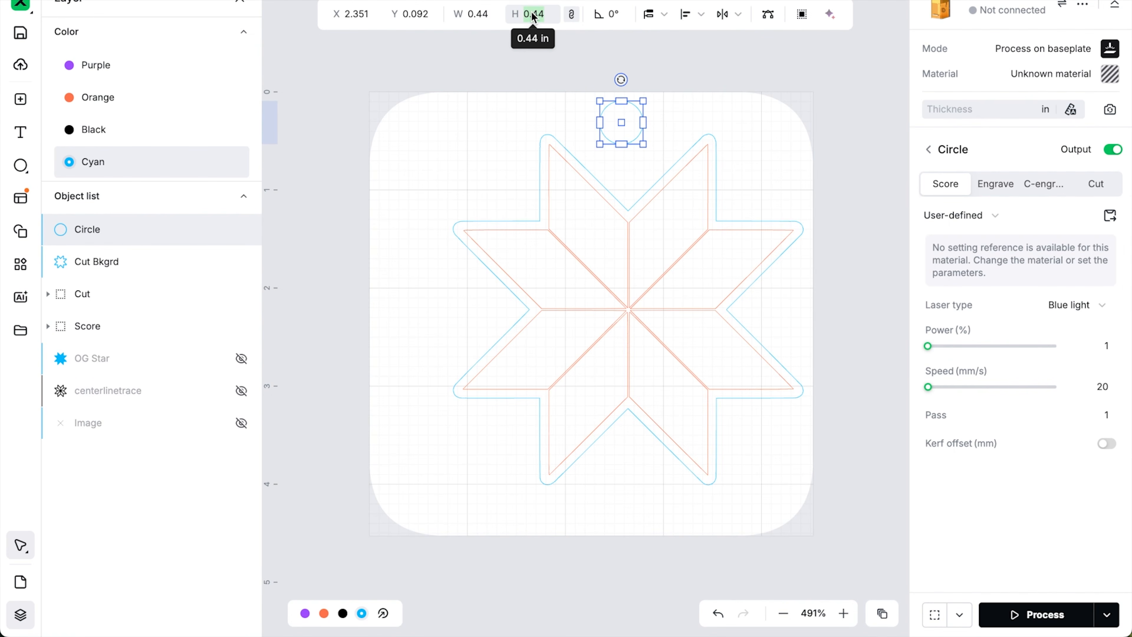
text(.7)
key(Return)
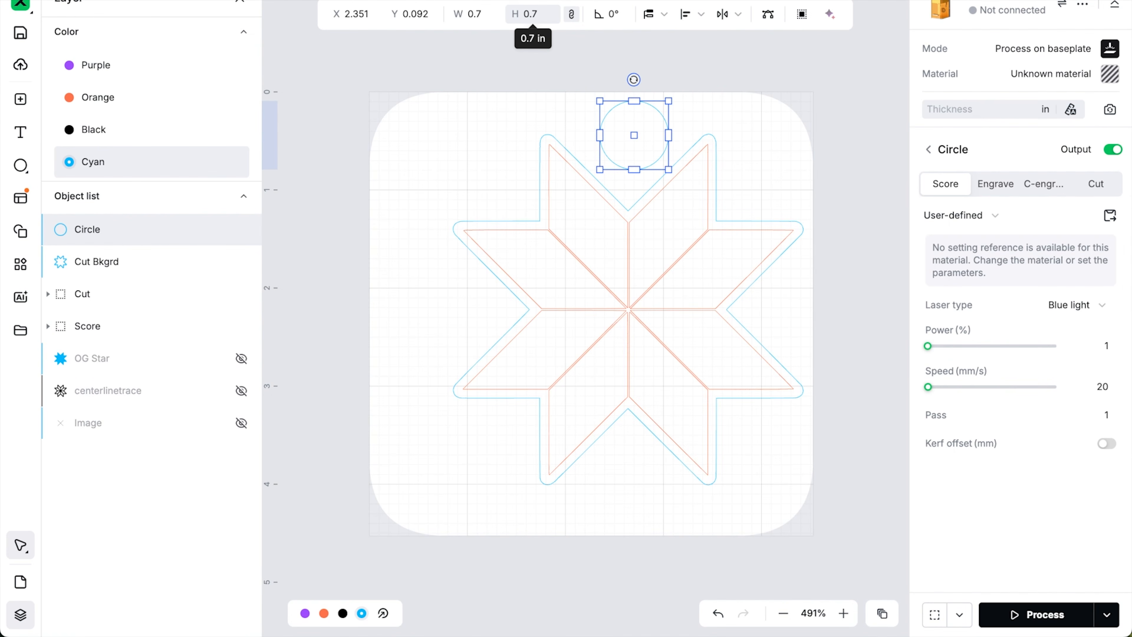
- Duplicate the circle and set the copy's height to 0.4 in
key(ctrl+d)
click(530, 15)
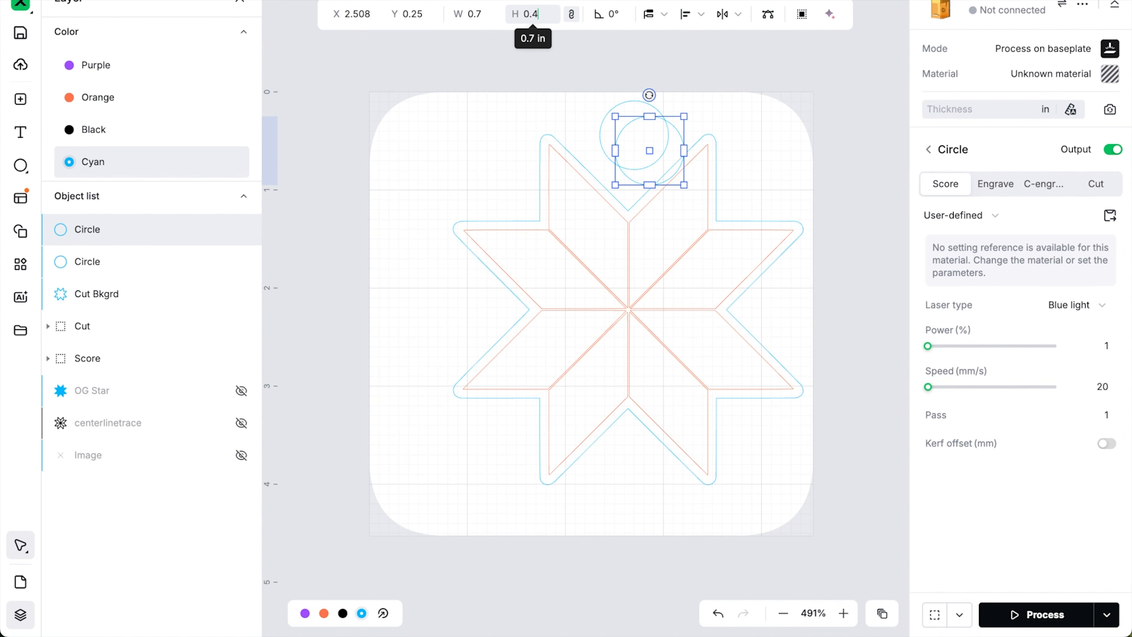
text(0.4)
key(Return)
- Nest the smaller circle inside the larger one, sizing them to about 0.275 in and 0.486 in
drag(626, 67, 637, 135)
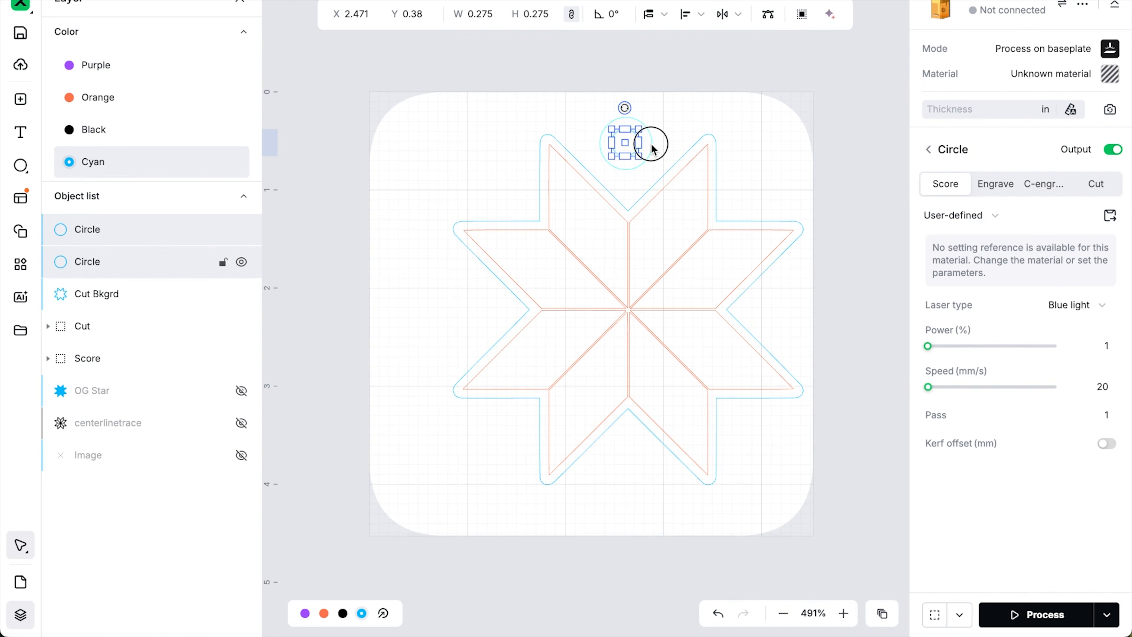
click(652, 145)
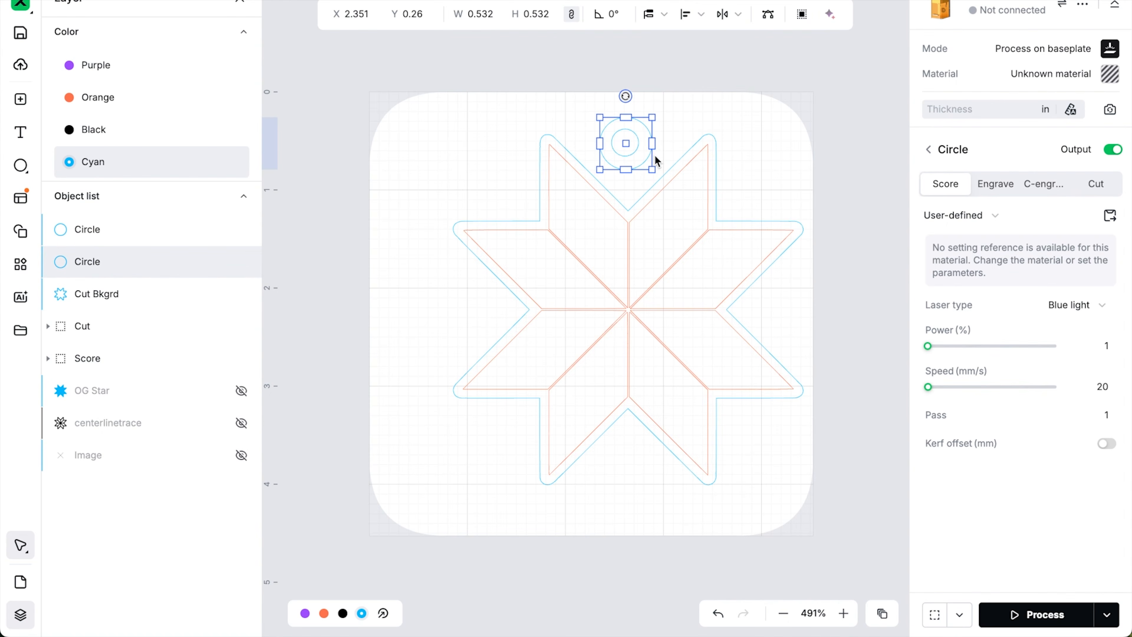
drag(654, 169, 647, 166)
- Center the two circles on each other and combine them into one compound ring for the hanger
drag(616, 97, 634, 156)
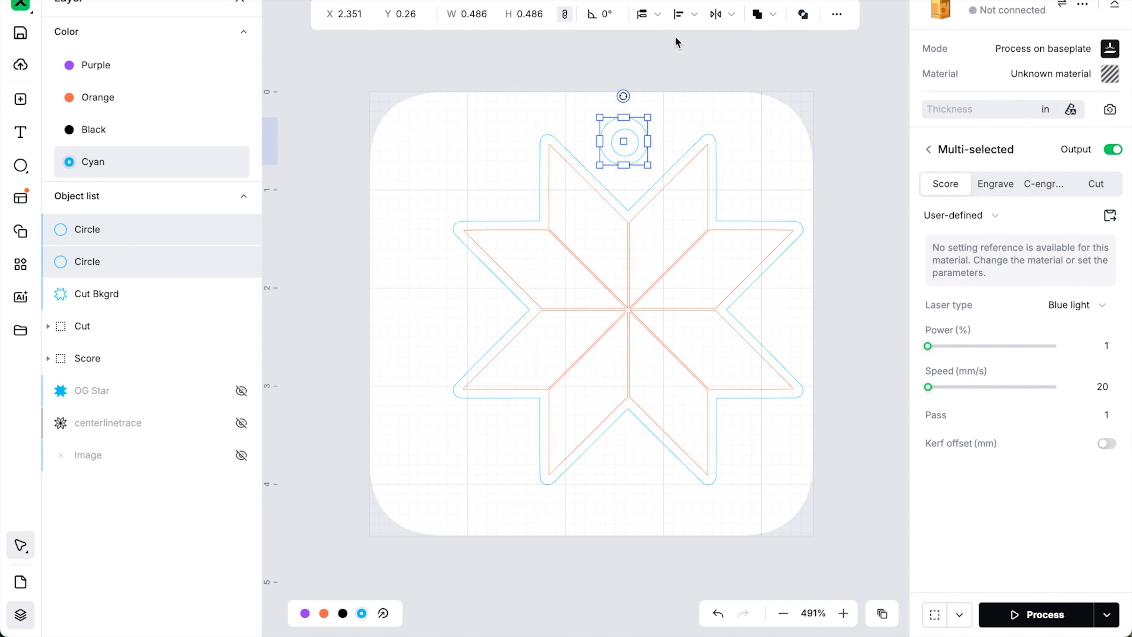
click(680, 17)
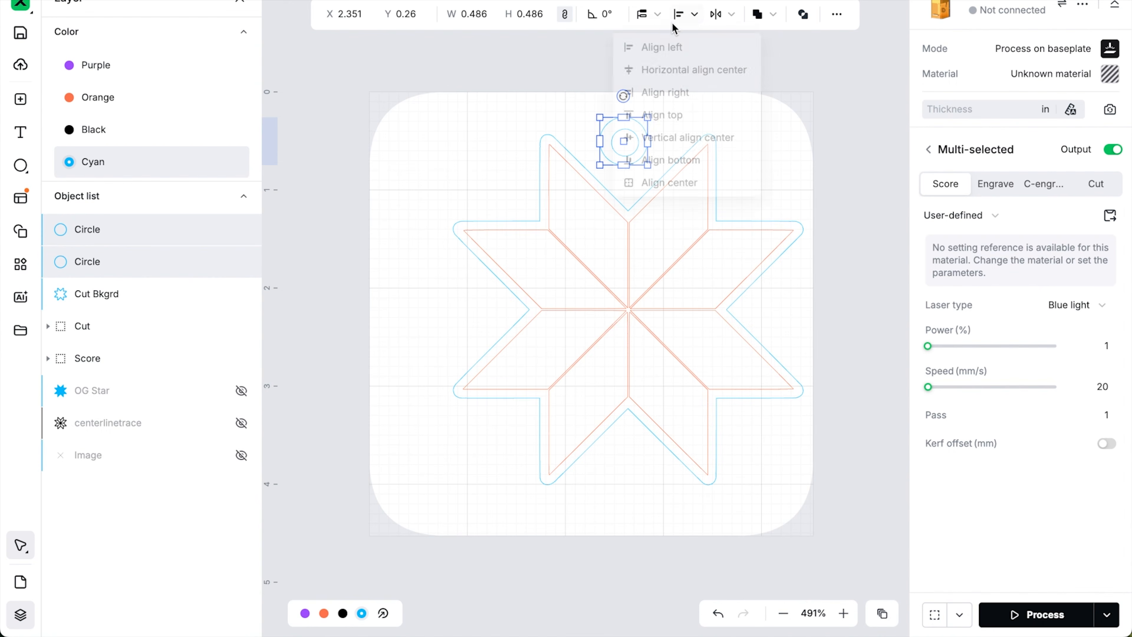
click(681, 20)
click(683, 25)
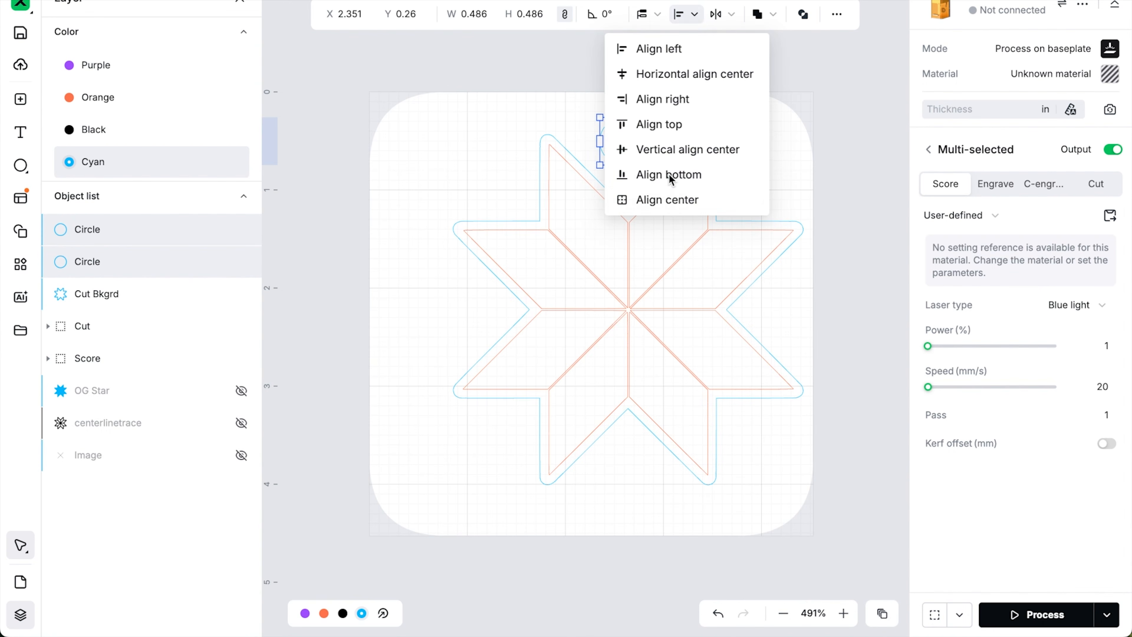
click(665, 199)
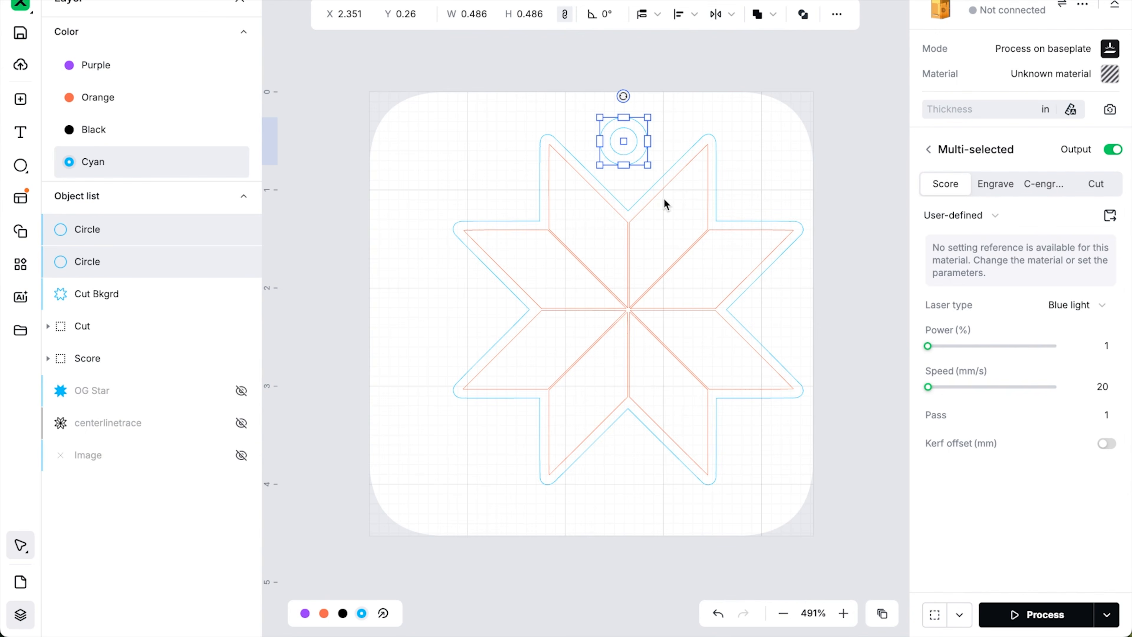
click(772, 15)
click(746, 74)
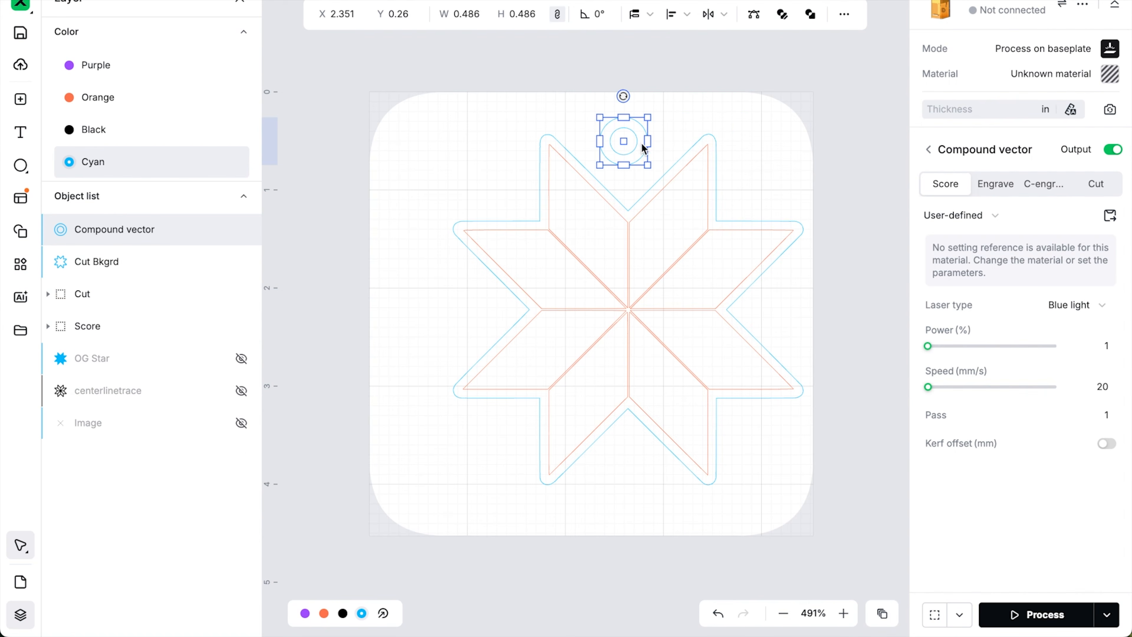
- Set the ring's processing to Engrave and move it down into the star's top notch
click(995, 184)
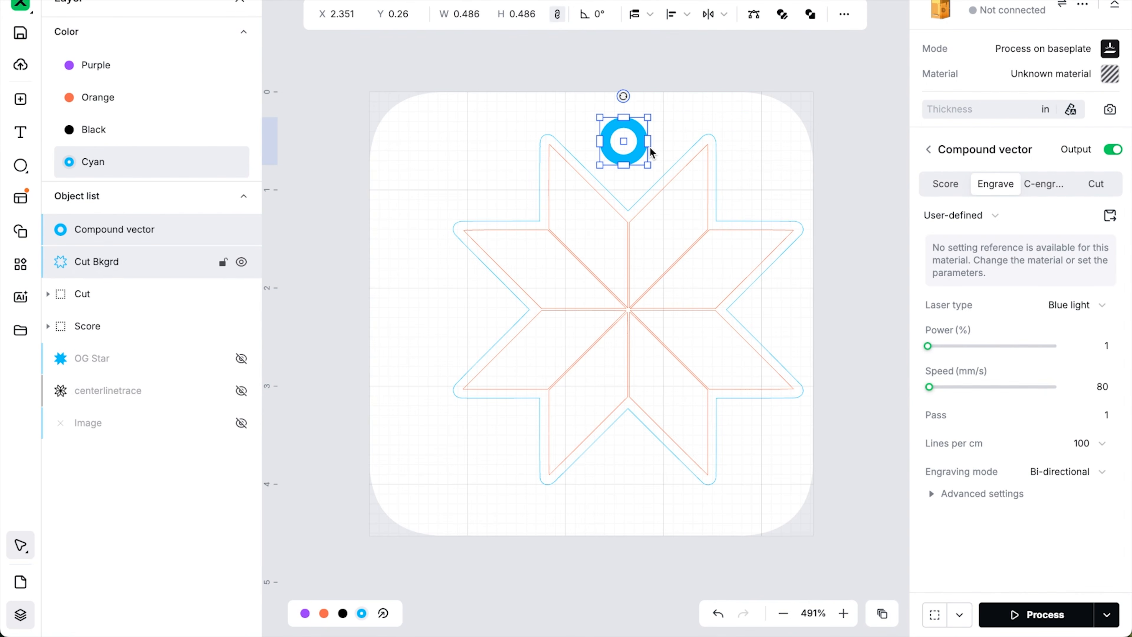
drag(624, 142, 631, 189)
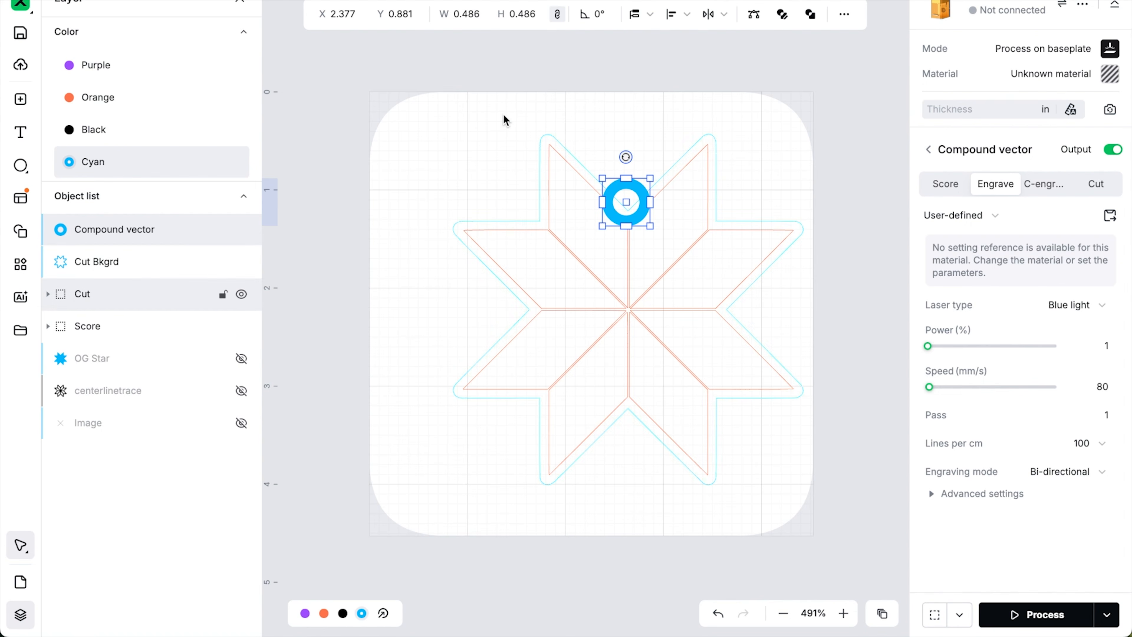
- Align the hanger ring horizontally to the centre of the star pieces and outline
click(653, 222)
key(ctrl+a)
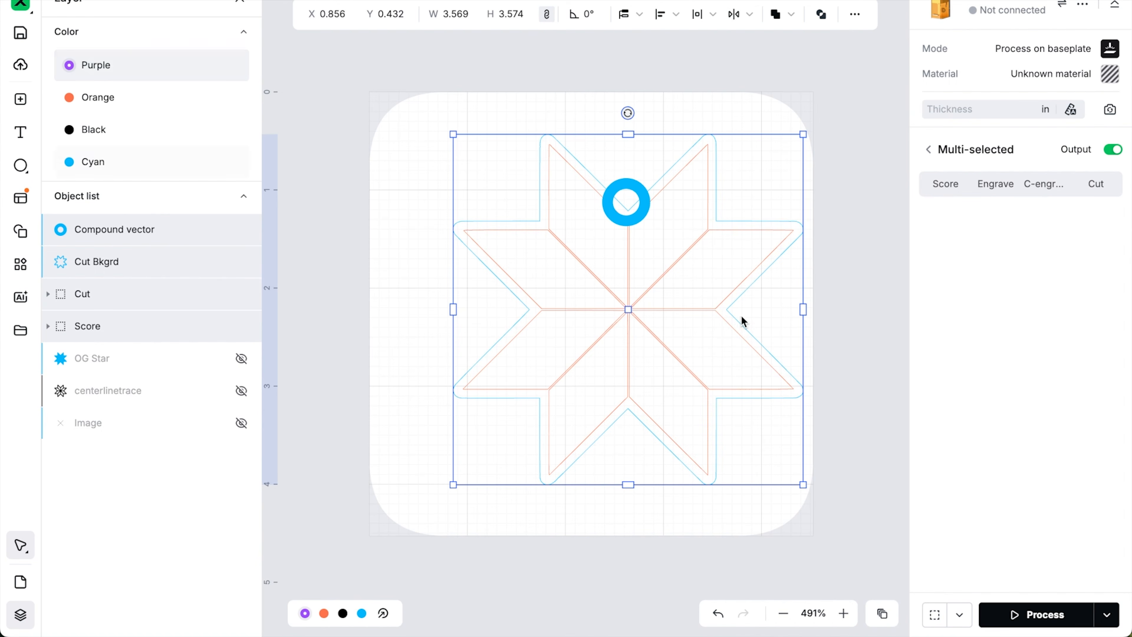
click(670, 14)
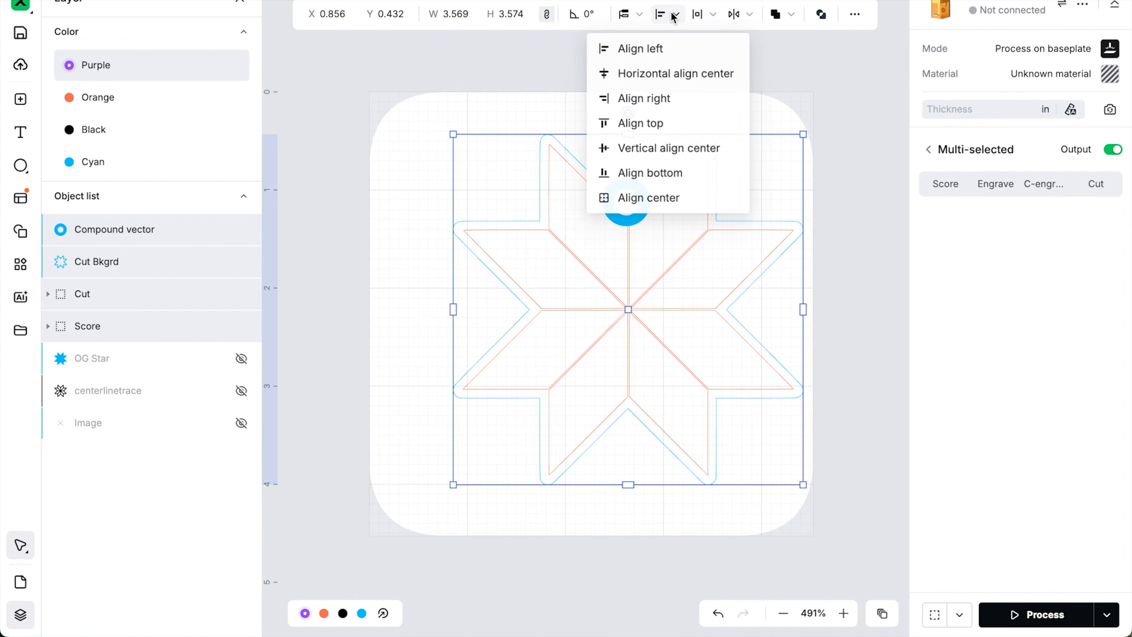
click(666, 75)
click(826, 162)
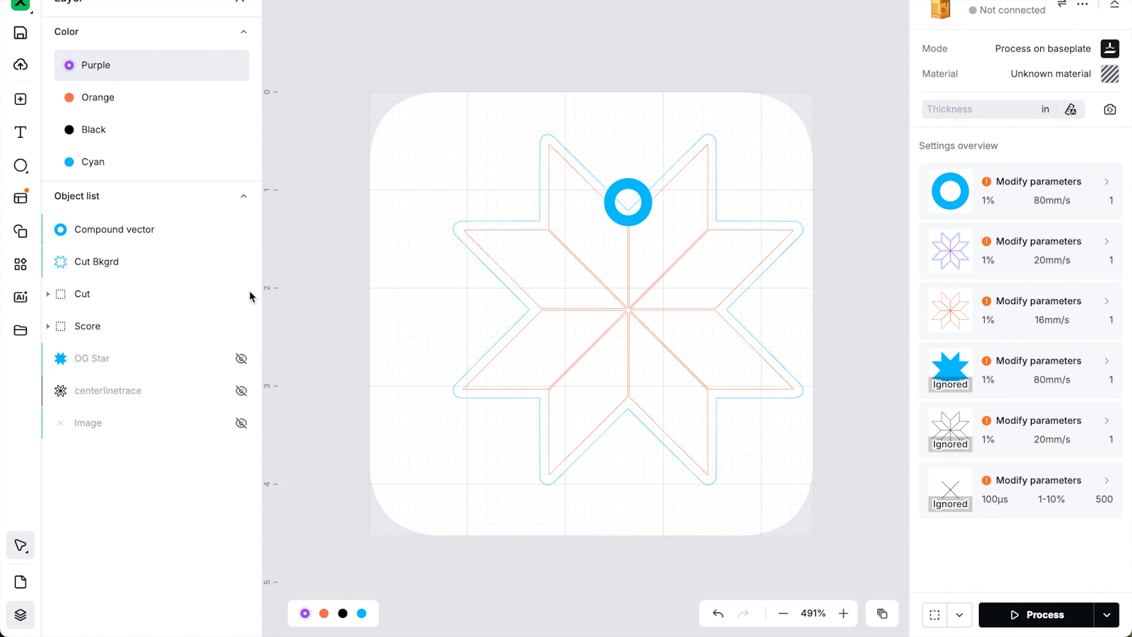
- Unite the hanger ring with the Cut Bkgrd outline into a single backing shape
click(123, 229)
shift+click(113, 259)
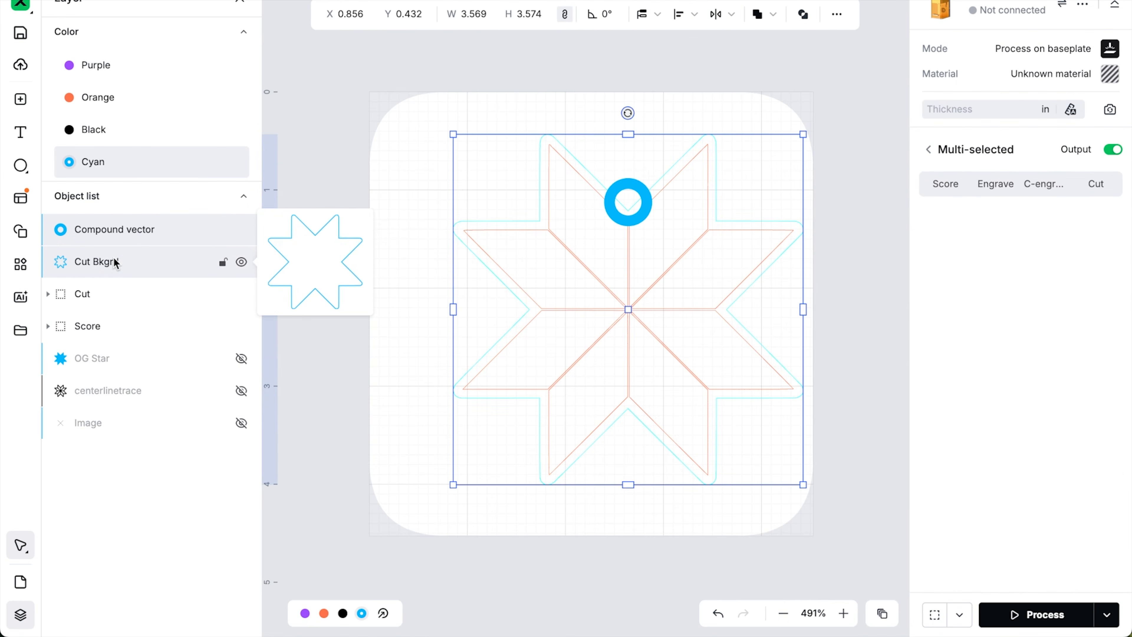
click(766, 16)
click(751, 52)
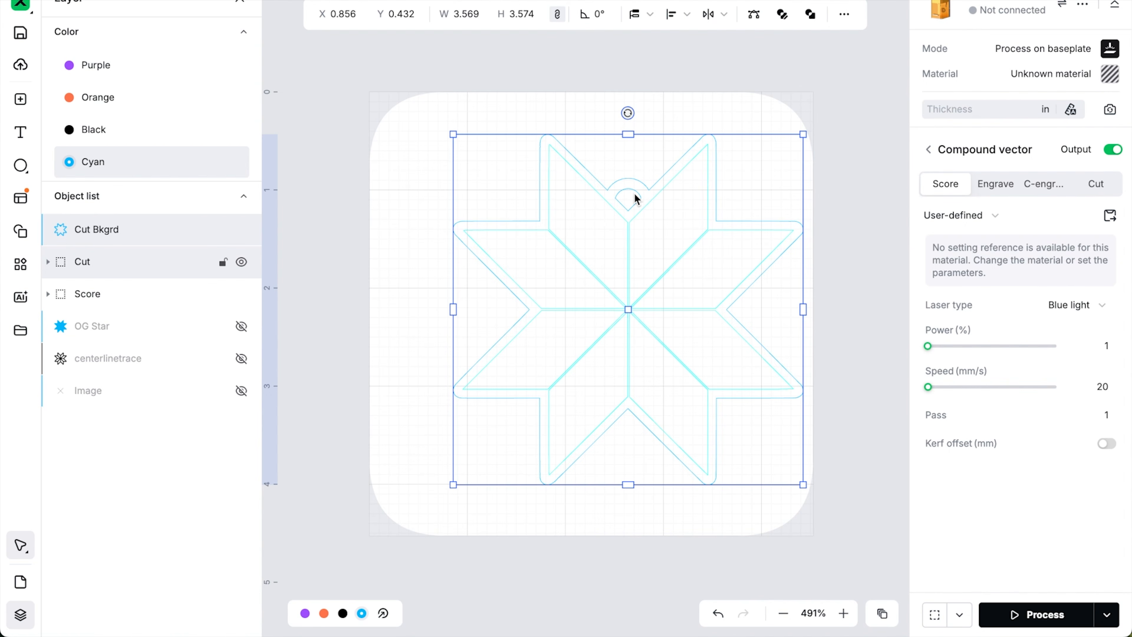
- Measure the height of the hanger hole in the backing's upper notch
click(21, 263)
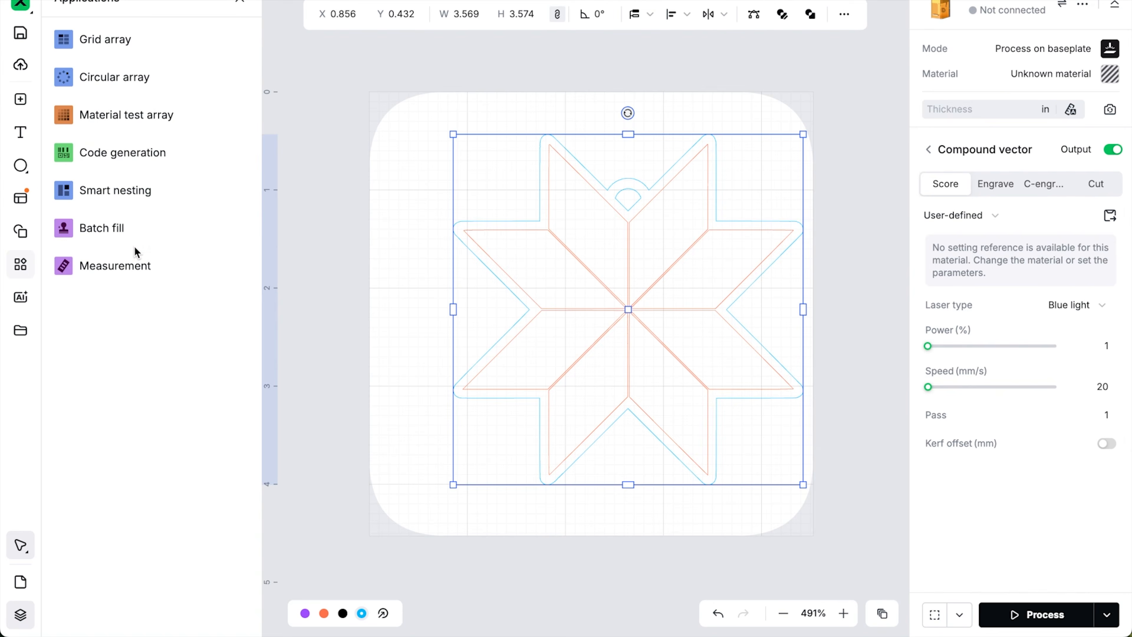
click(127, 264)
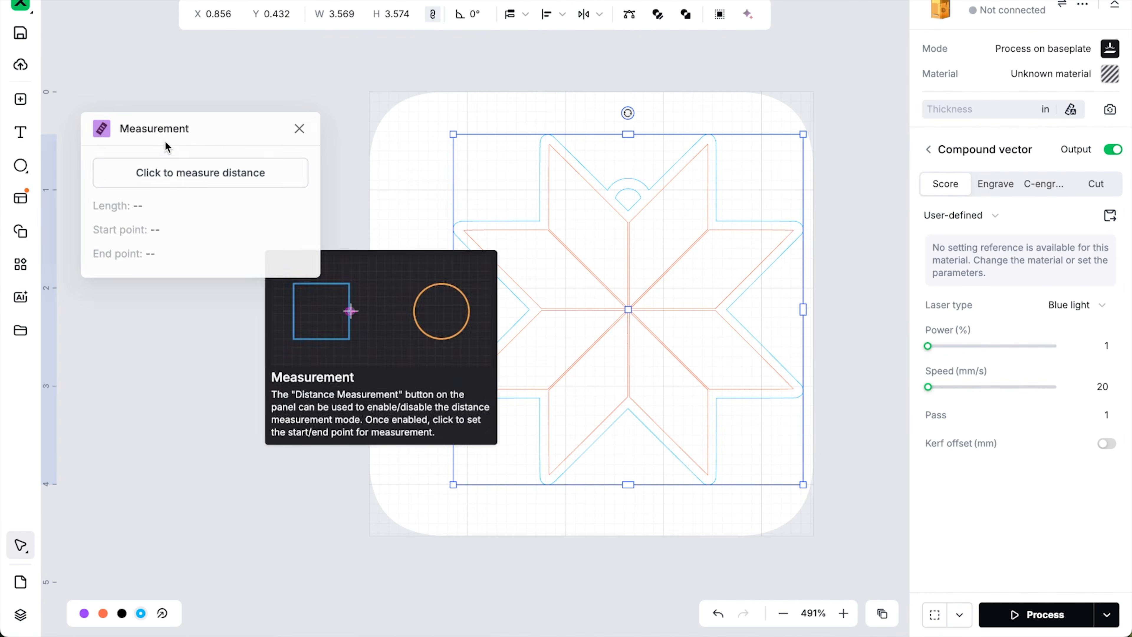
click(177, 173)
drag(628, 189, 629, 211)
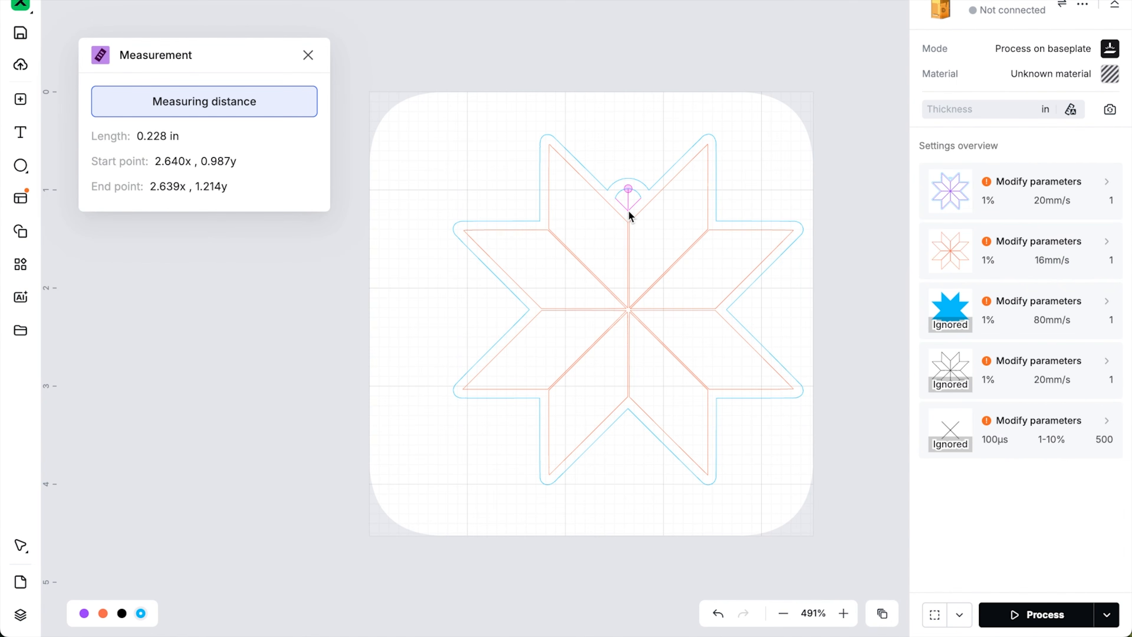
click(628, 210)
click(309, 55)
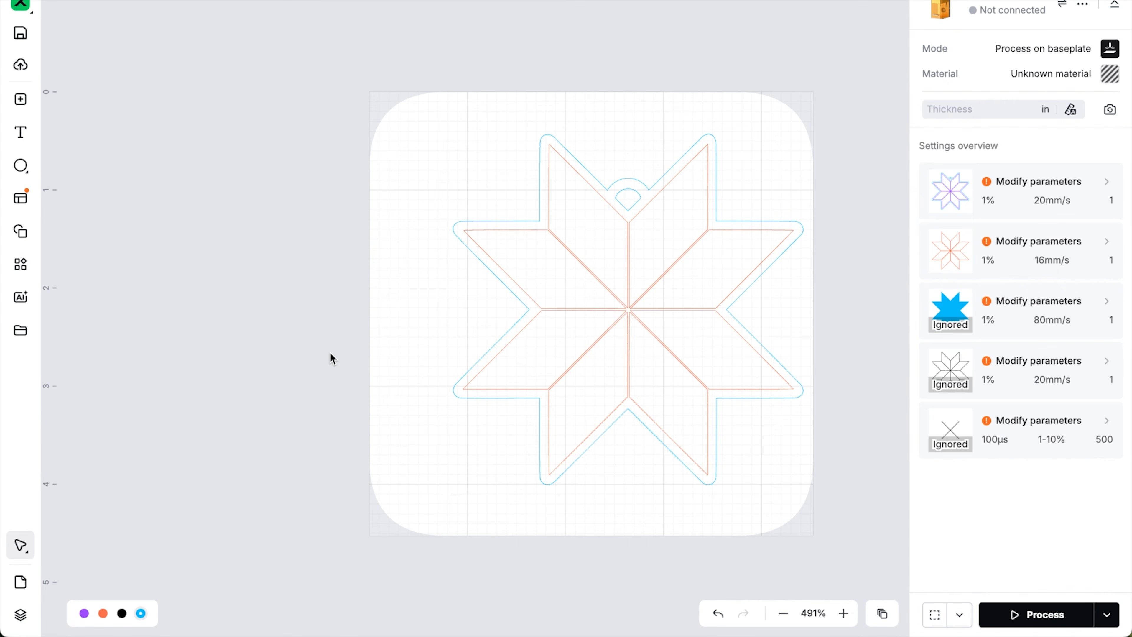
- Move the Cut Bkgrd layer below the Score group in the object order
click(15, 612)
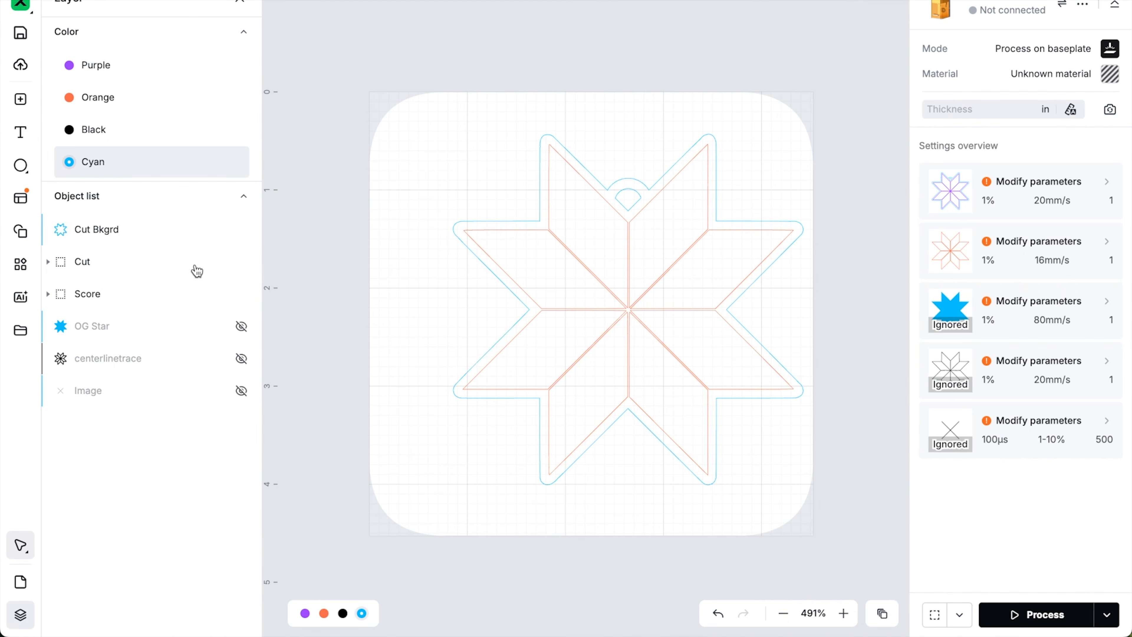
click(98, 230)
drag(97, 230, 101, 313)
- Hide the Cut group and create an inner-only offset of 0.025 in from the Score pieces
click(87, 262)
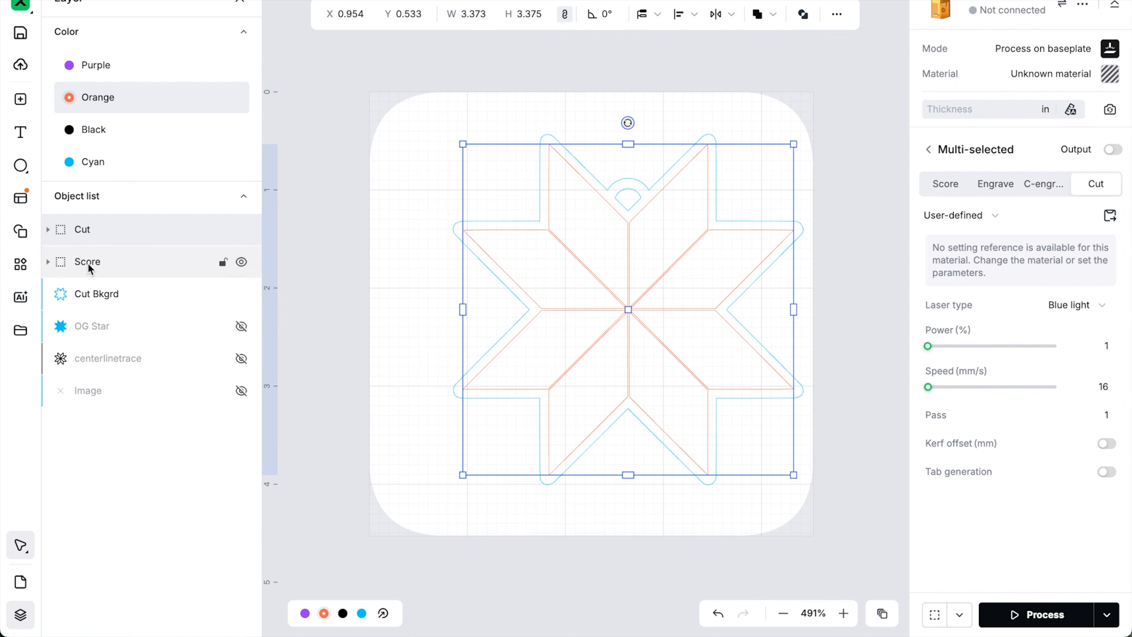
click(241, 229)
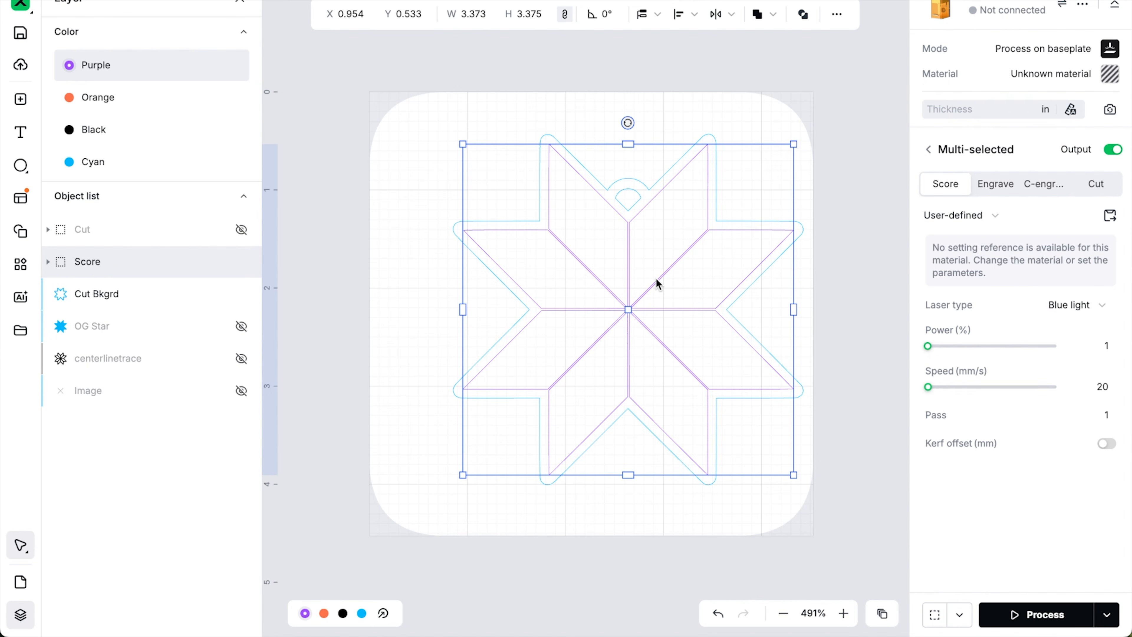
click(838, 14)
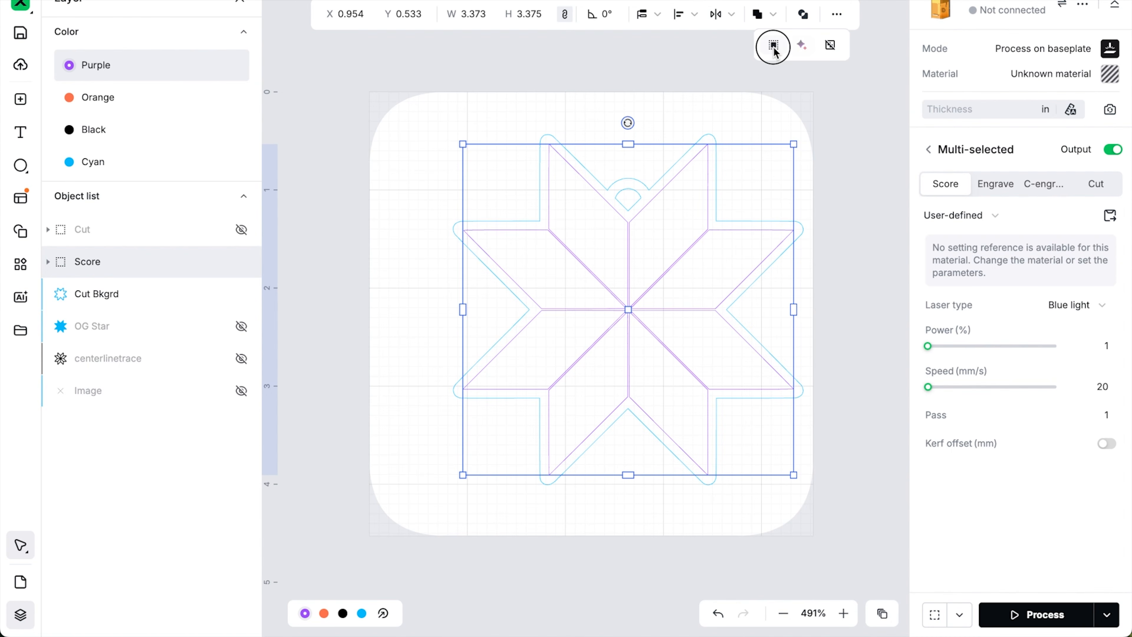
click(773, 44)
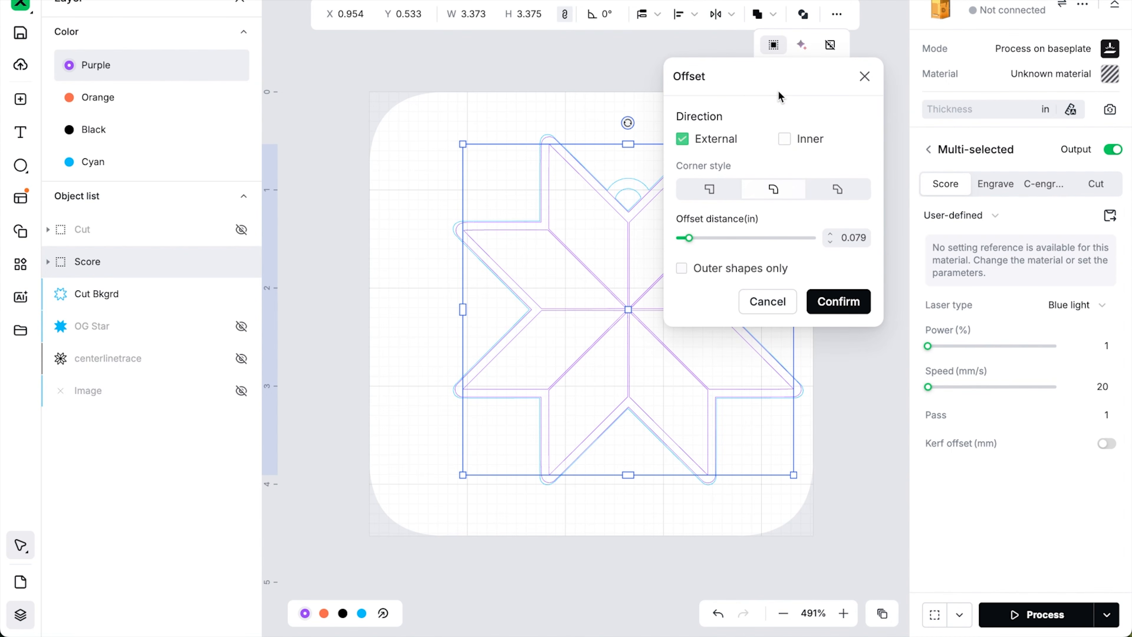
click(788, 140)
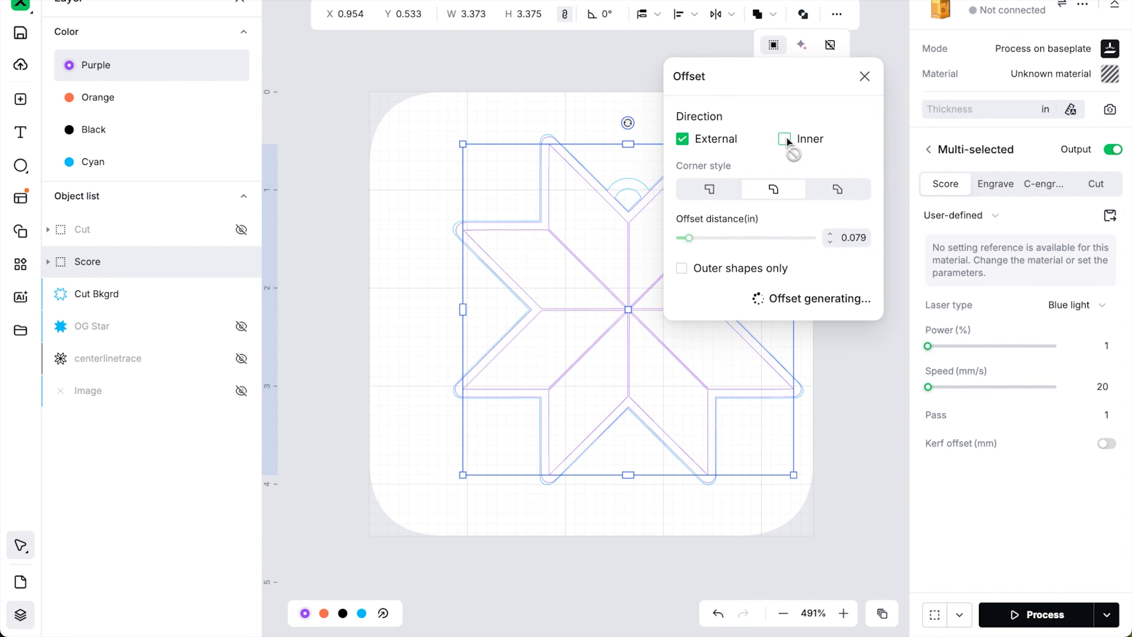
click(682, 140)
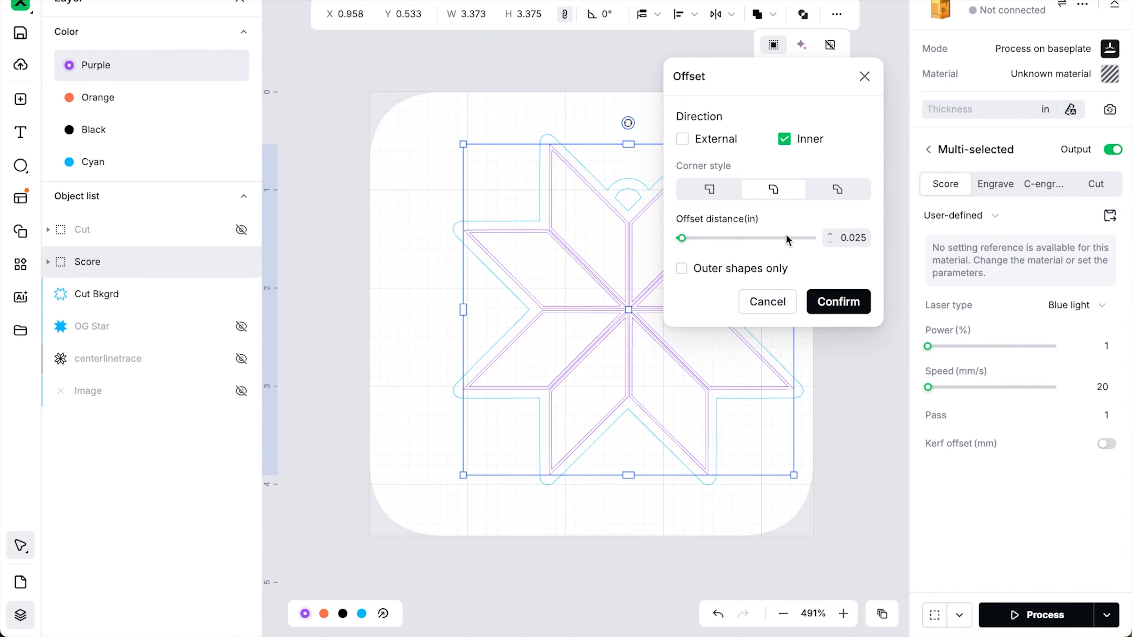
click(852, 295)
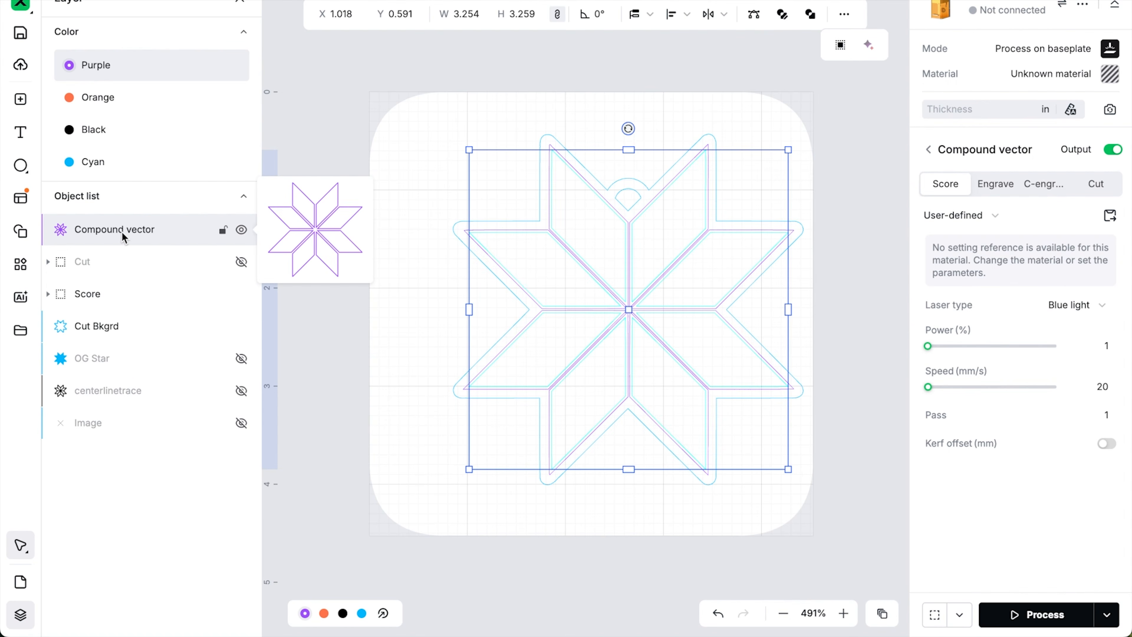
- Retire the original score group by renaming it OG Score, disabling its output and hiding it
double_click(96, 294)
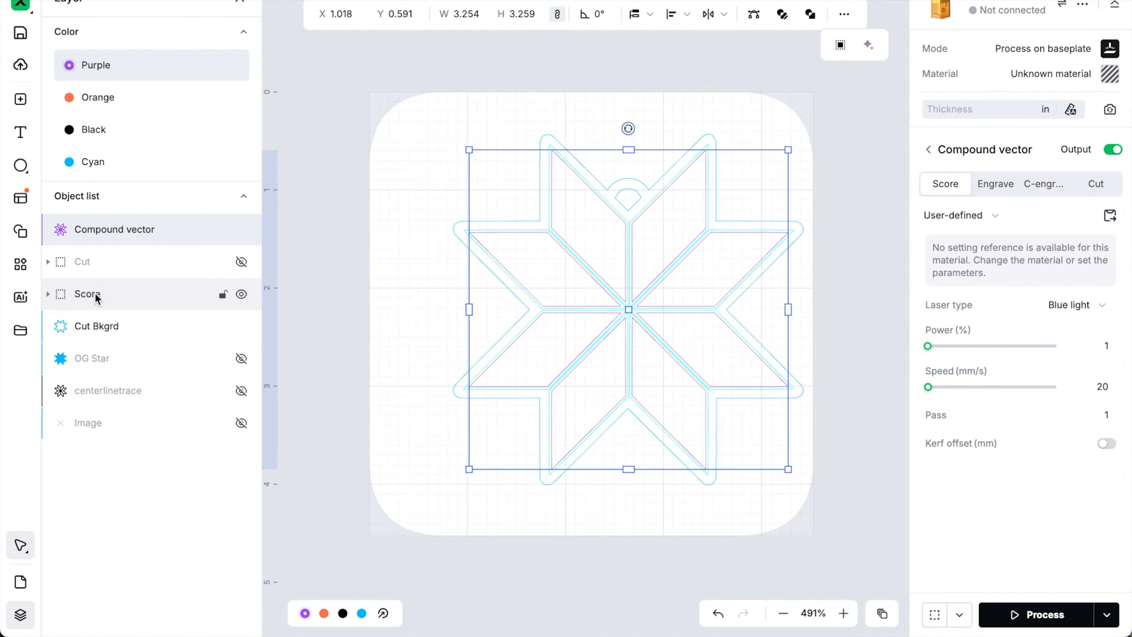
key(Home)
text(Old)
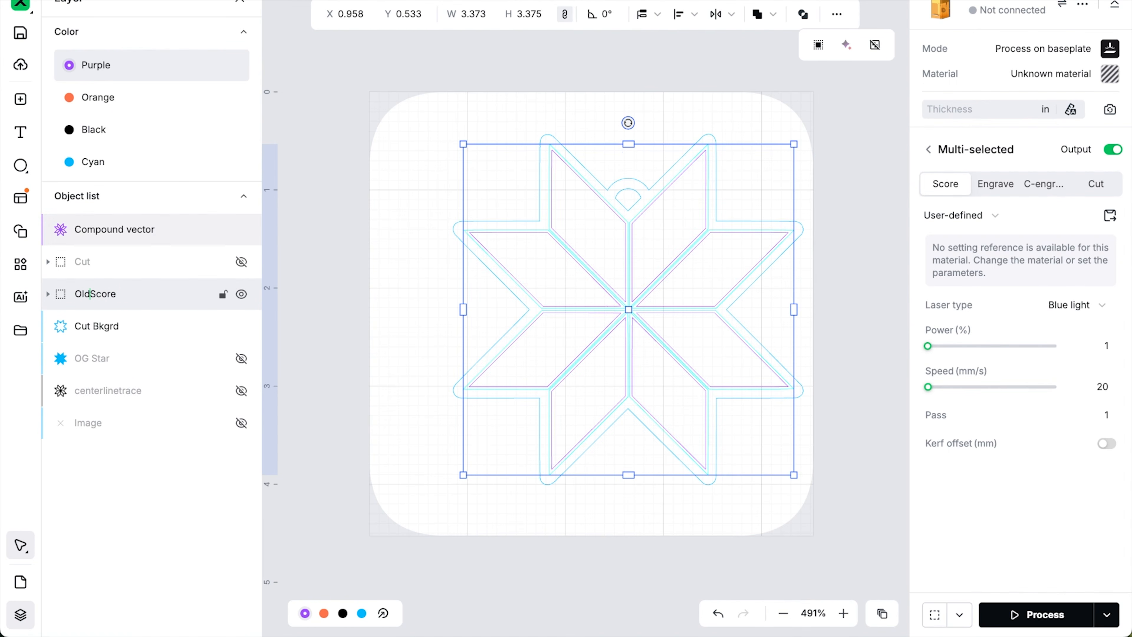
key(BackSpace)
key(BackSpace)
key(BackSpace)
text(OG)
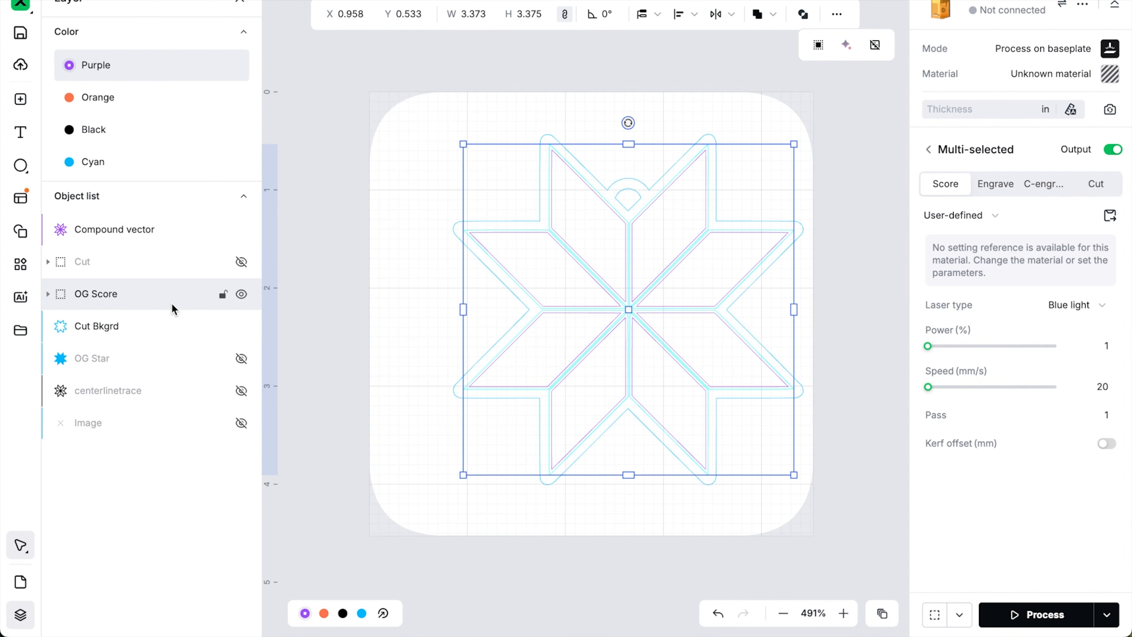
click(1113, 149)
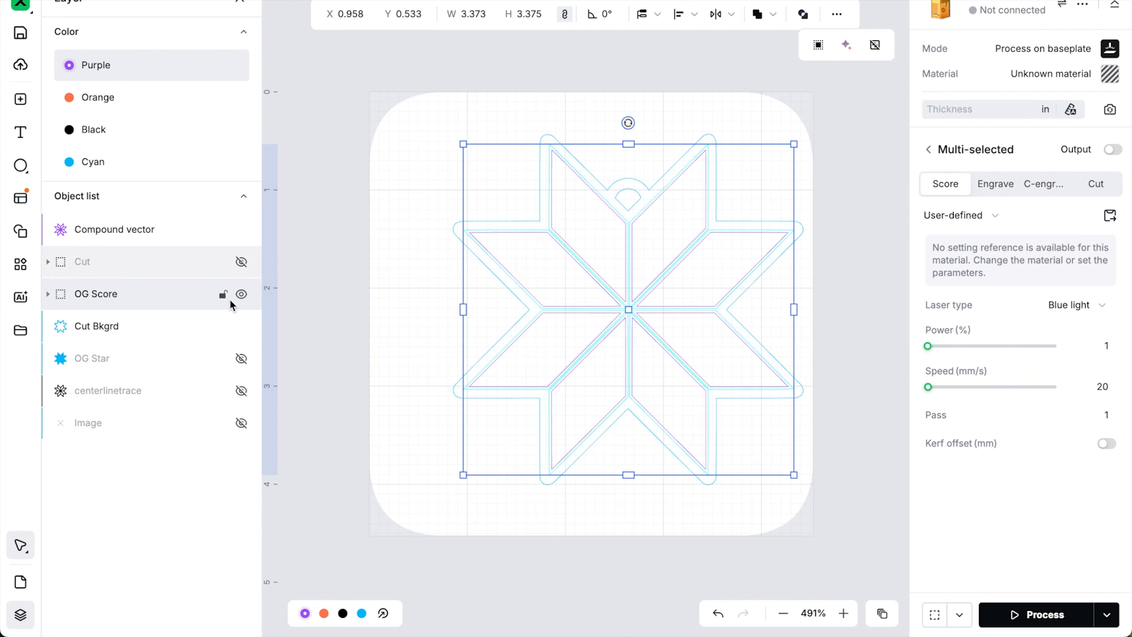
click(241, 295)
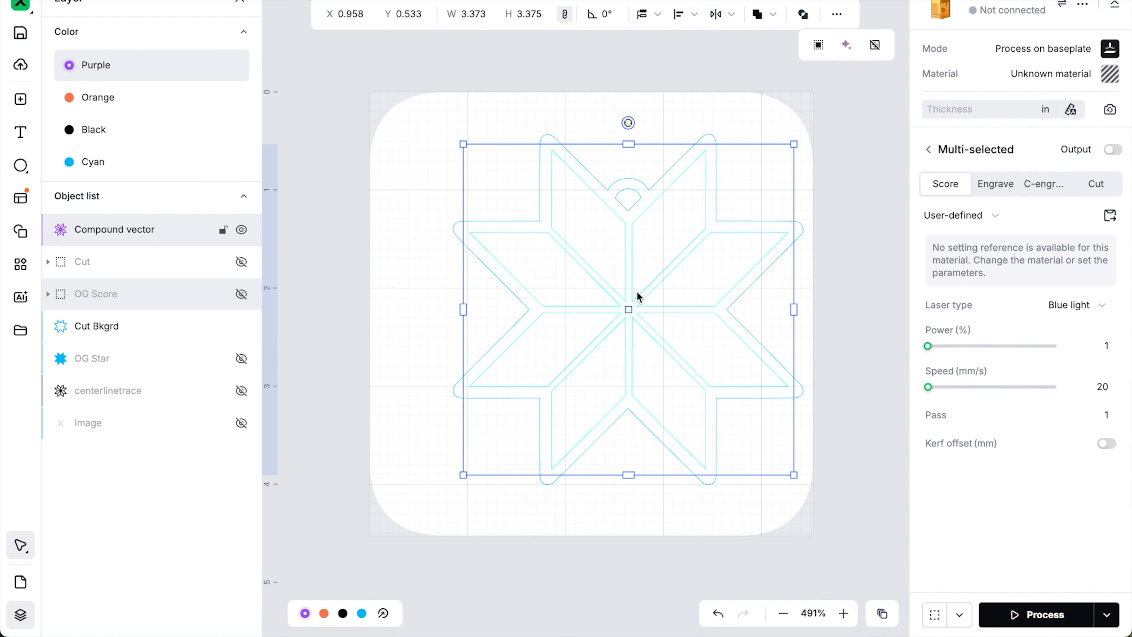
- Reorder the layers so the offset compound vector sits below Cut and OG Score below Cut Bkgrd, and show the Cut group
drag(106, 231, 101, 316)
drag(96, 263, 99, 359)
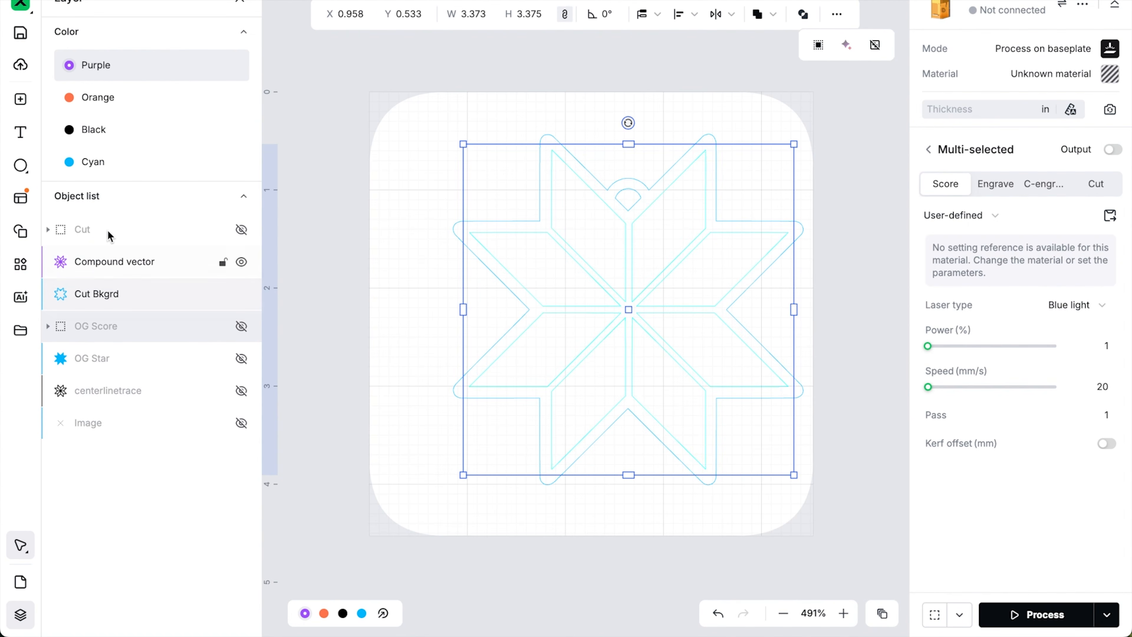
click(240, 230)
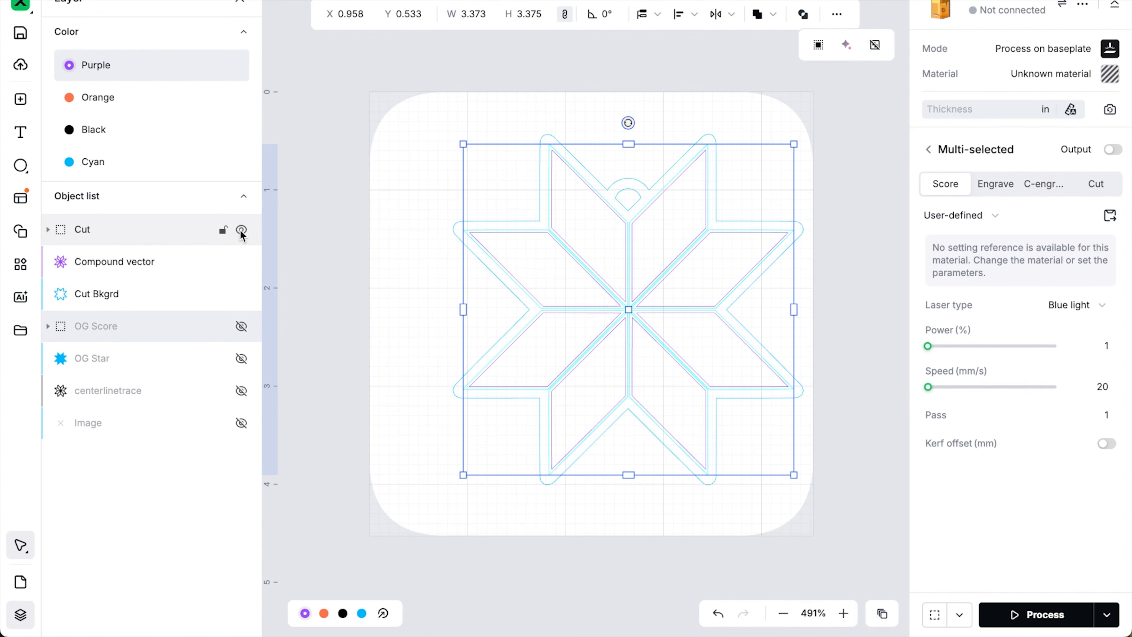
click(453, 240)
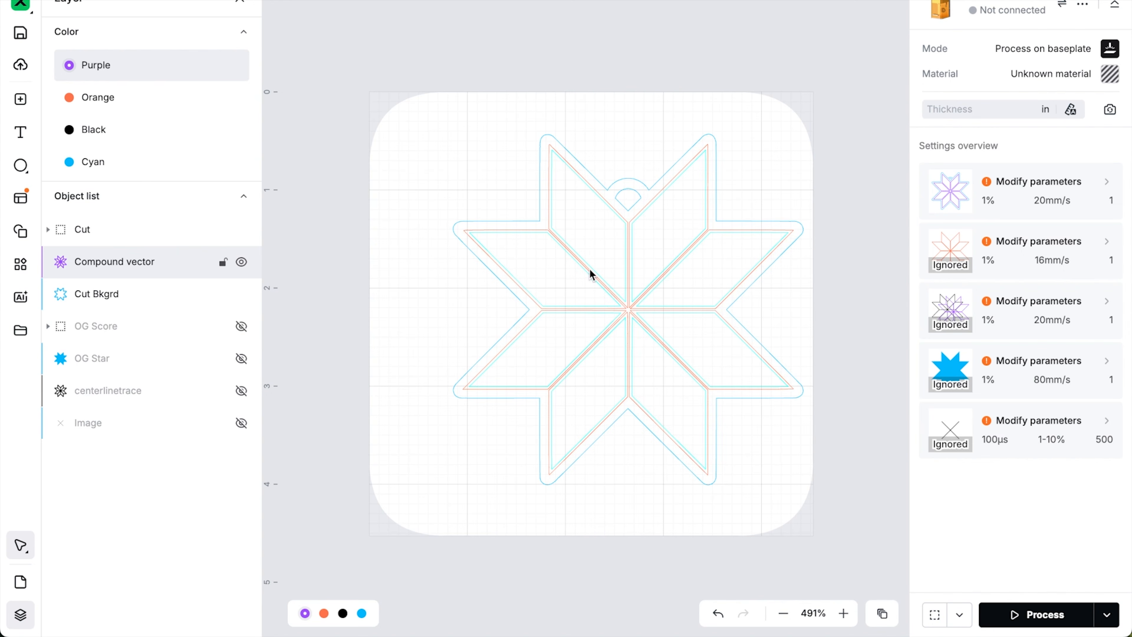
- Rename the inner-offset compound vector to Score
scroll(356, 268, up, 10)
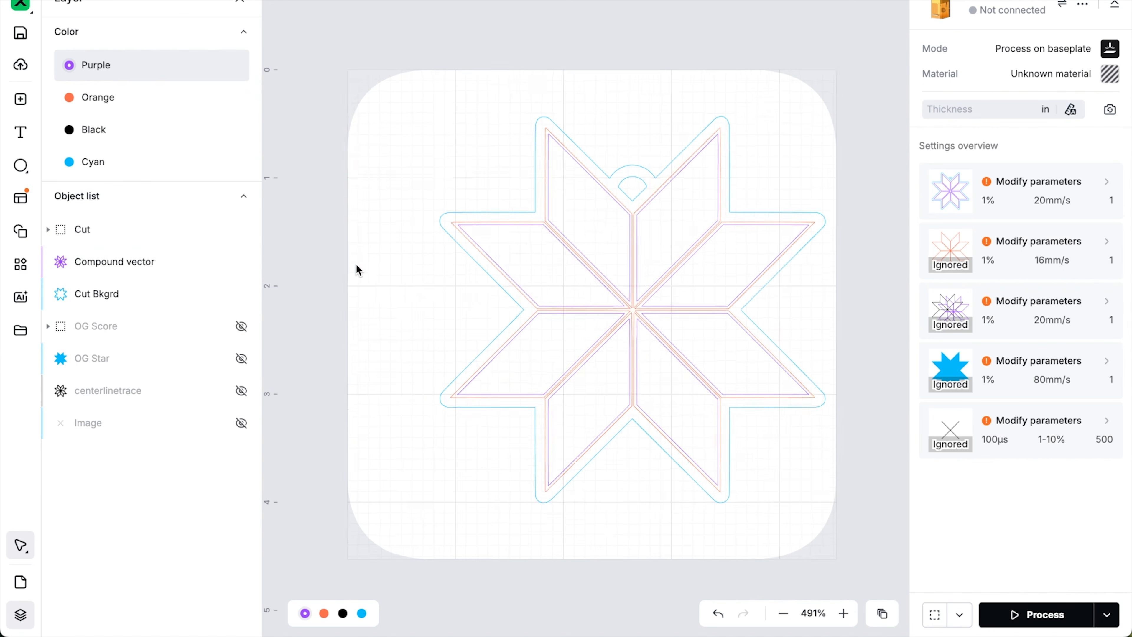
double_click(114, 261)
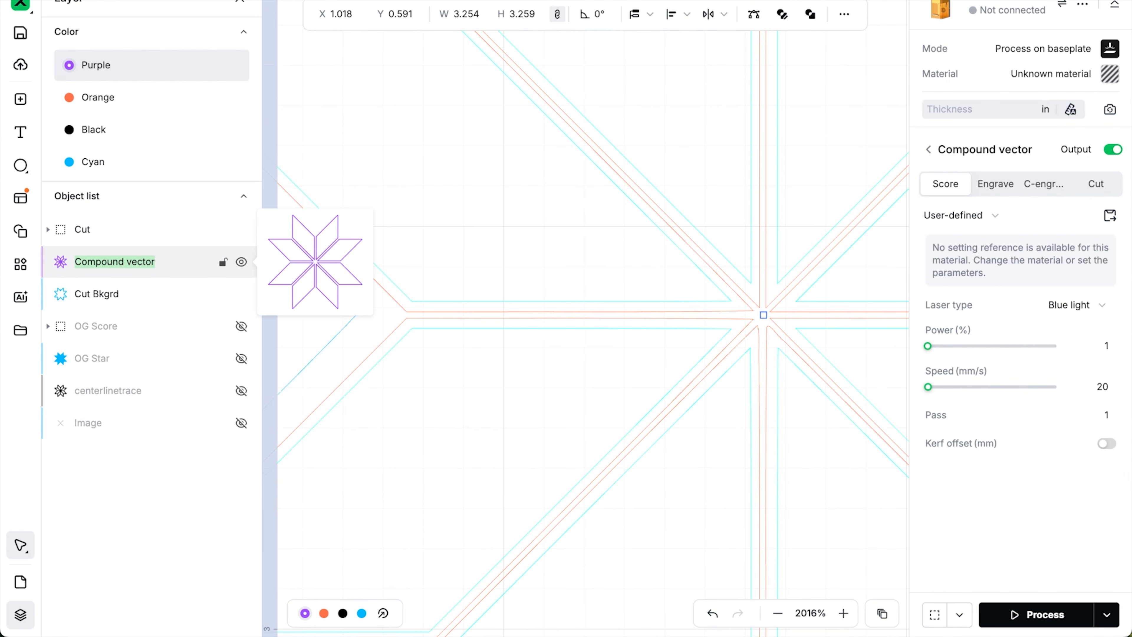
click(107, 301)
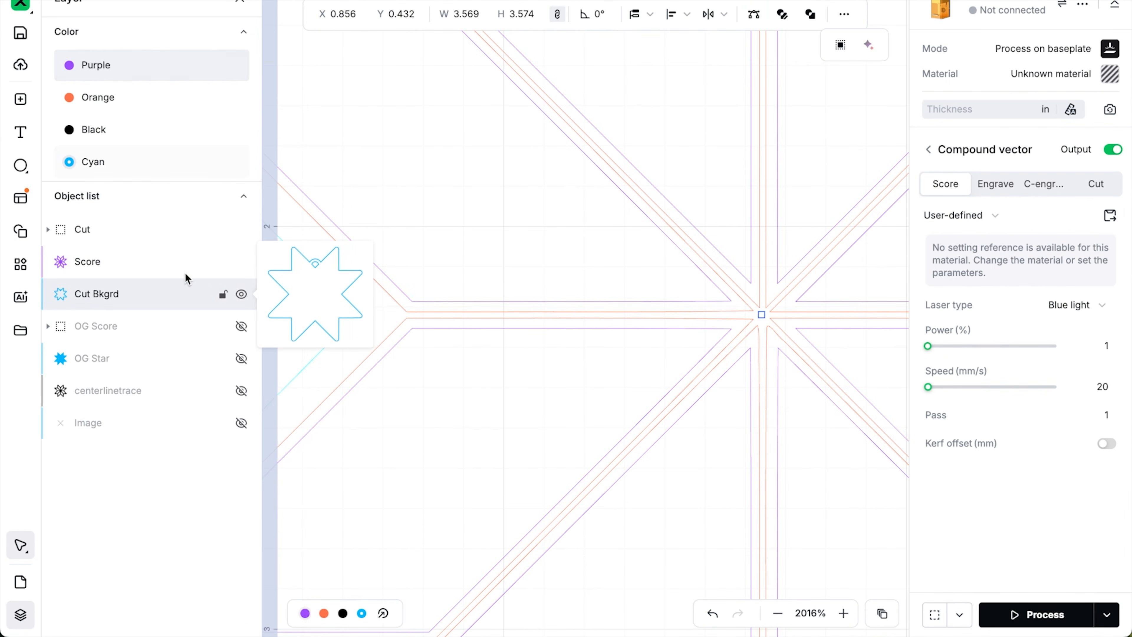
- Review the vectors inside the Cut group and the remaining visible layers
click(68, 229)
click(49, 230)
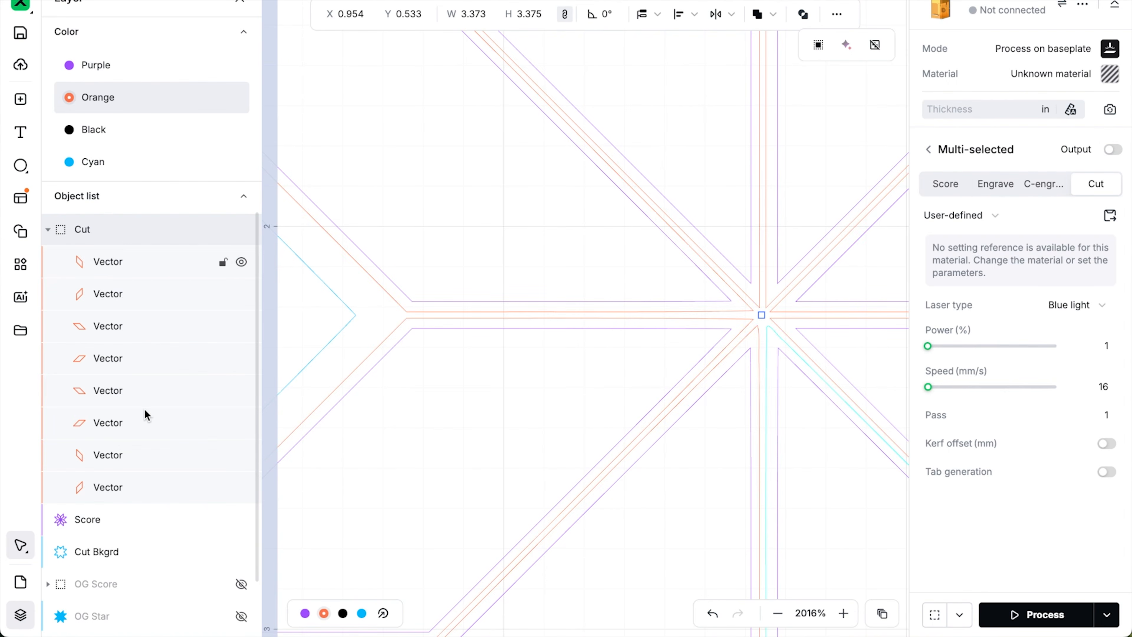
key(super+0)
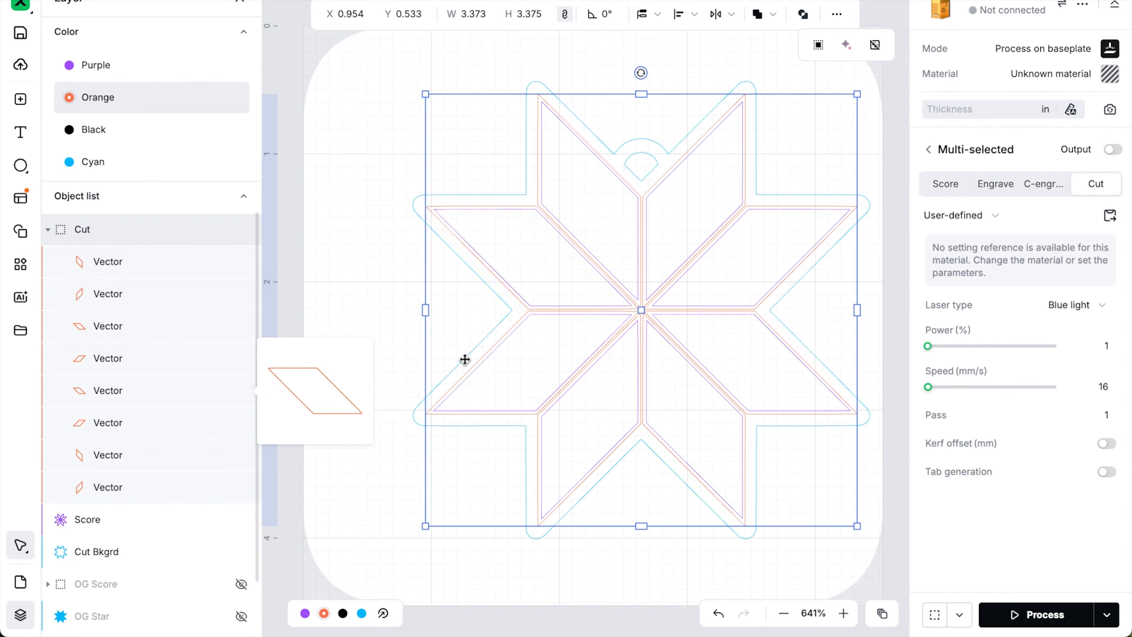
click(352, 249)
click(101, 225)
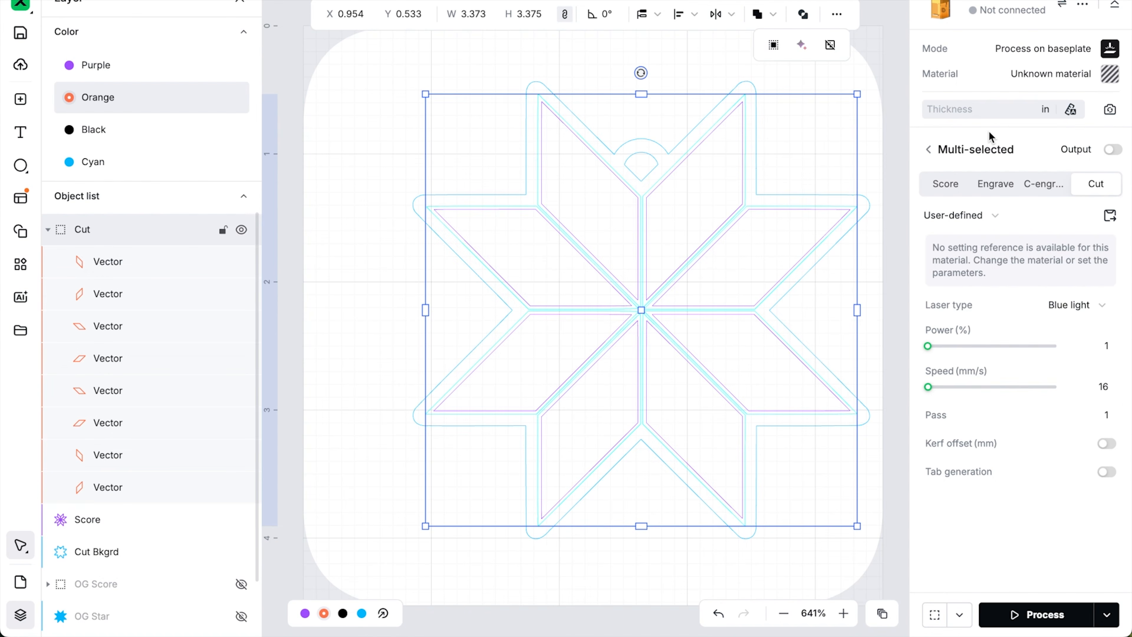
click(49, 229)
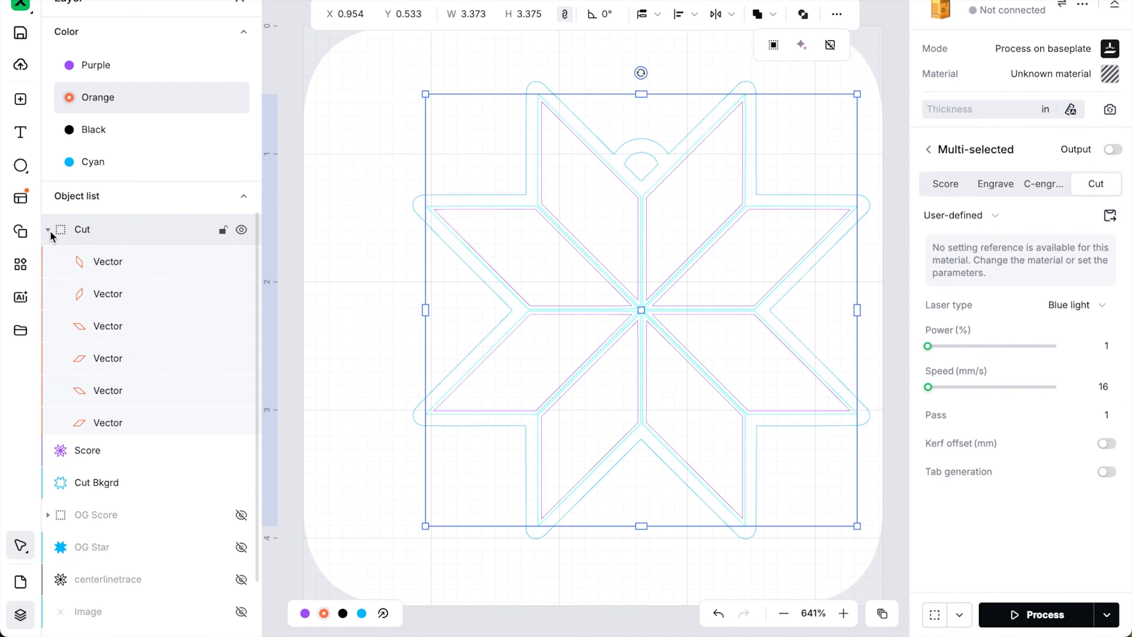
mouse_move(101, 260)
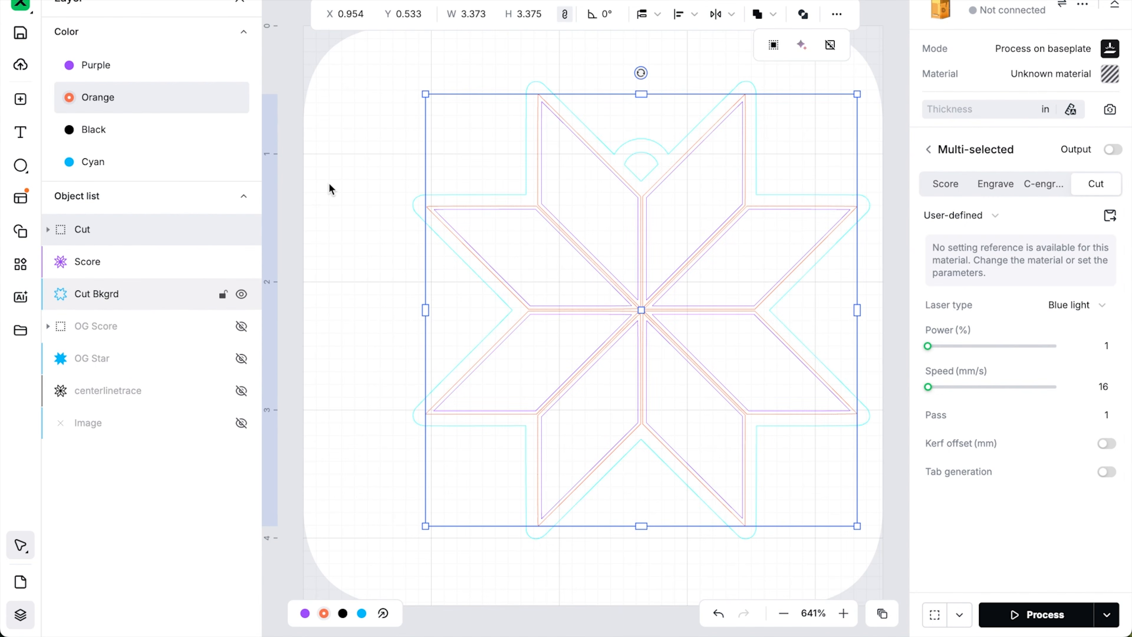
- Set the material to 1/8"(3mm) basswood plywood, acknowledge the safety tip, and open the Score layer's processing settings
click(1052, 74)
click(315, 196)
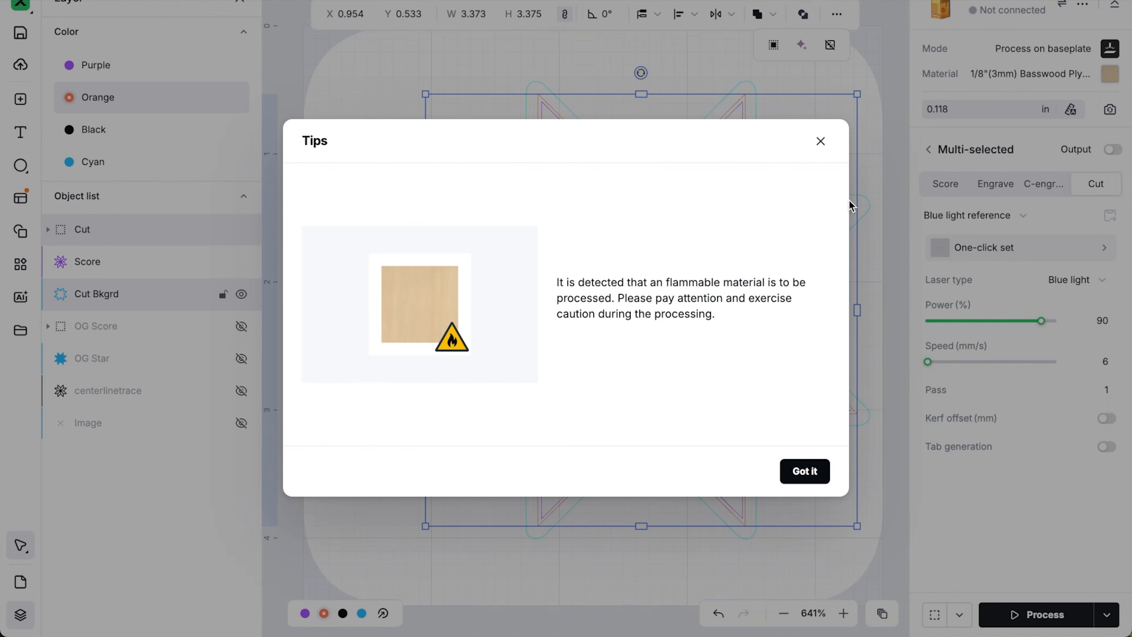
click(816, 469)
click(113, 266)
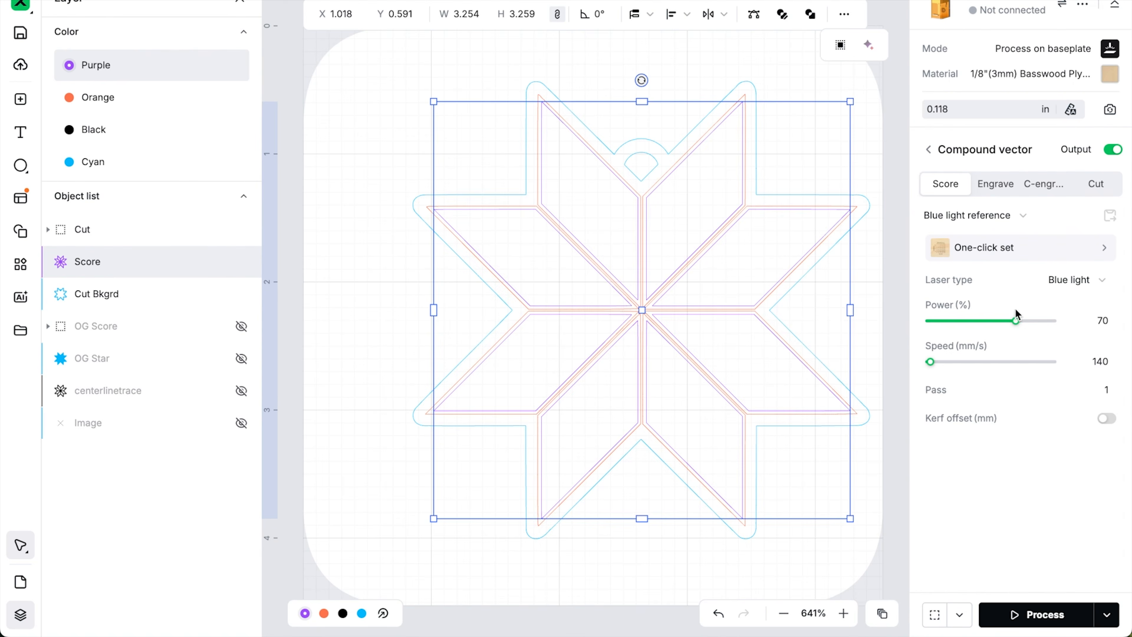
- Apply the one-click basswood score setting of 55% power and 170 mm/s speed to the Score layer
click(1021, 248)
click(648, 369)
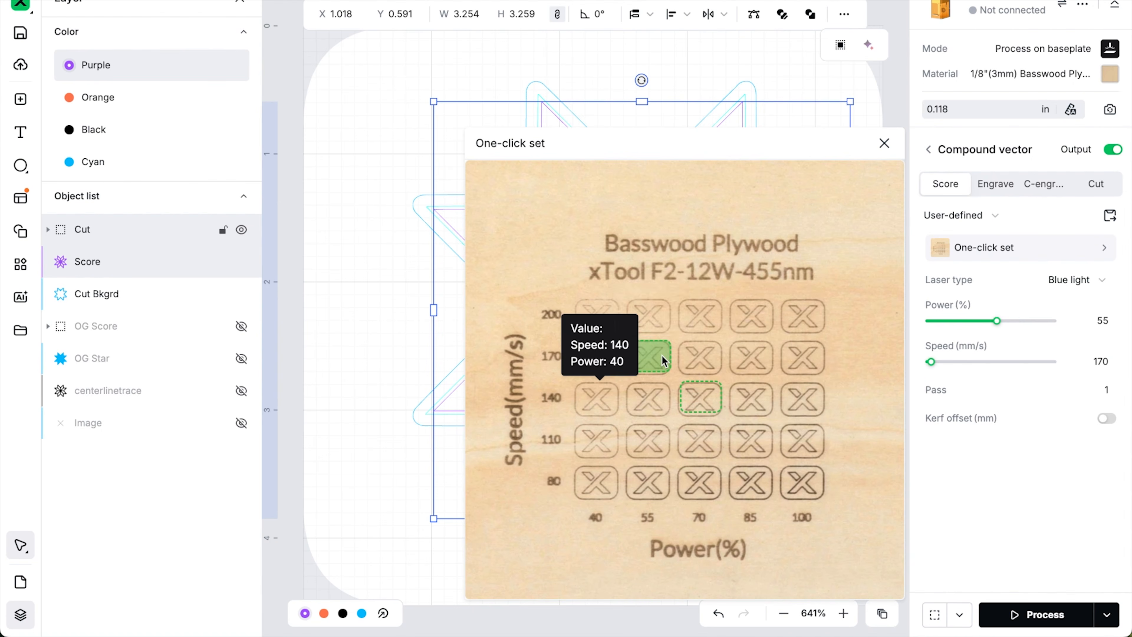
click(618, 85)
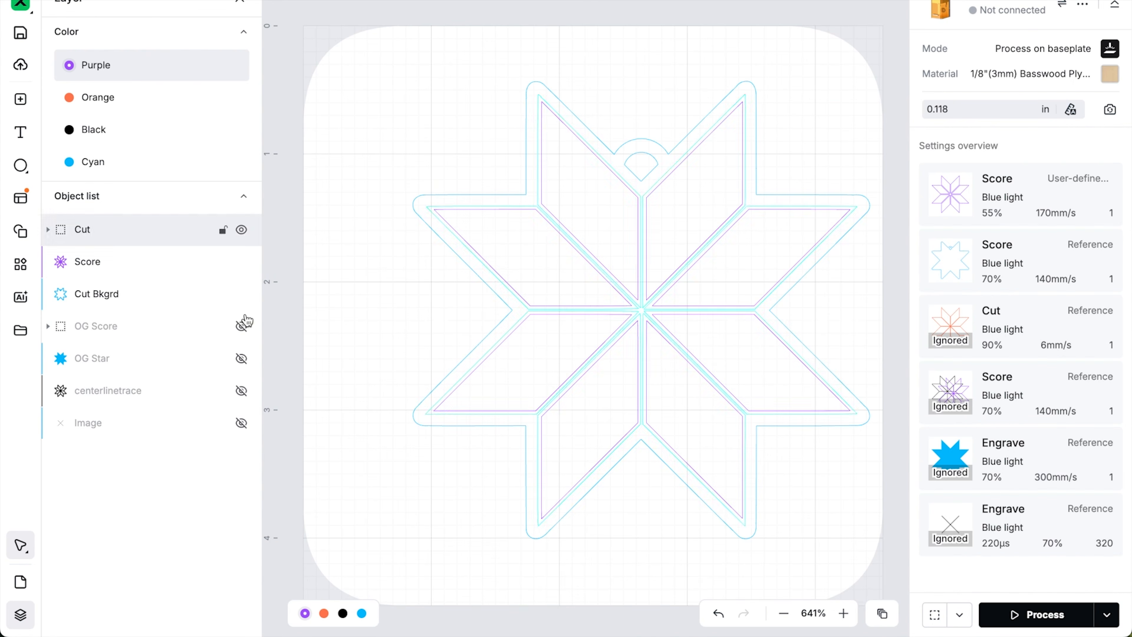
- Set Cut Bkgrd to Cut processing, assign it to the red color layer, and set its power to 94%
click(127, 307)
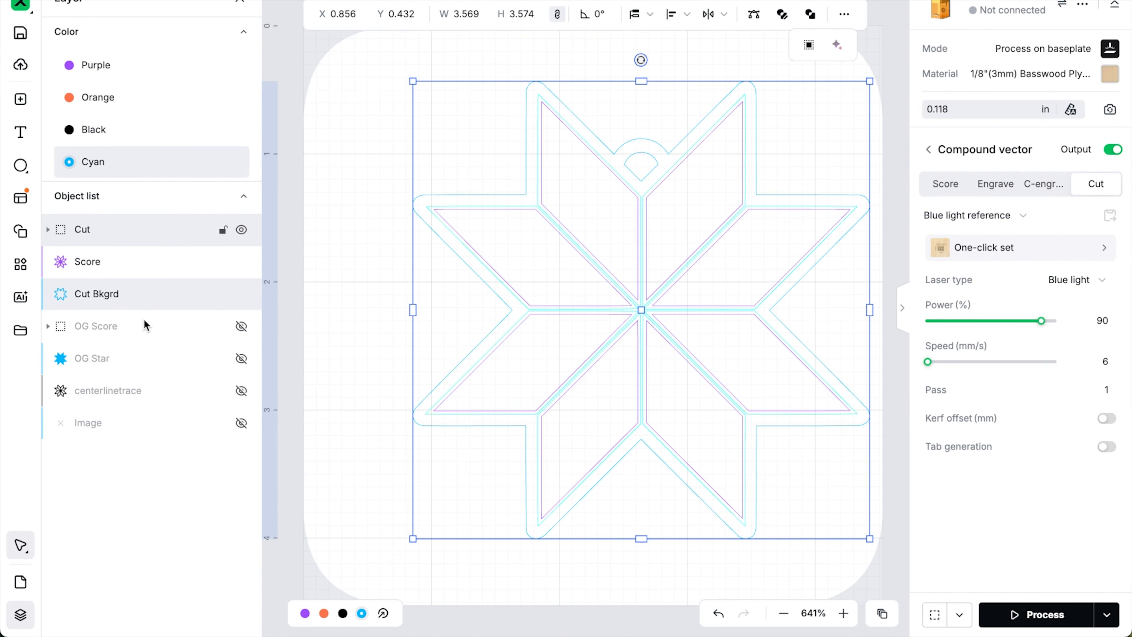
right_click(129, 292)
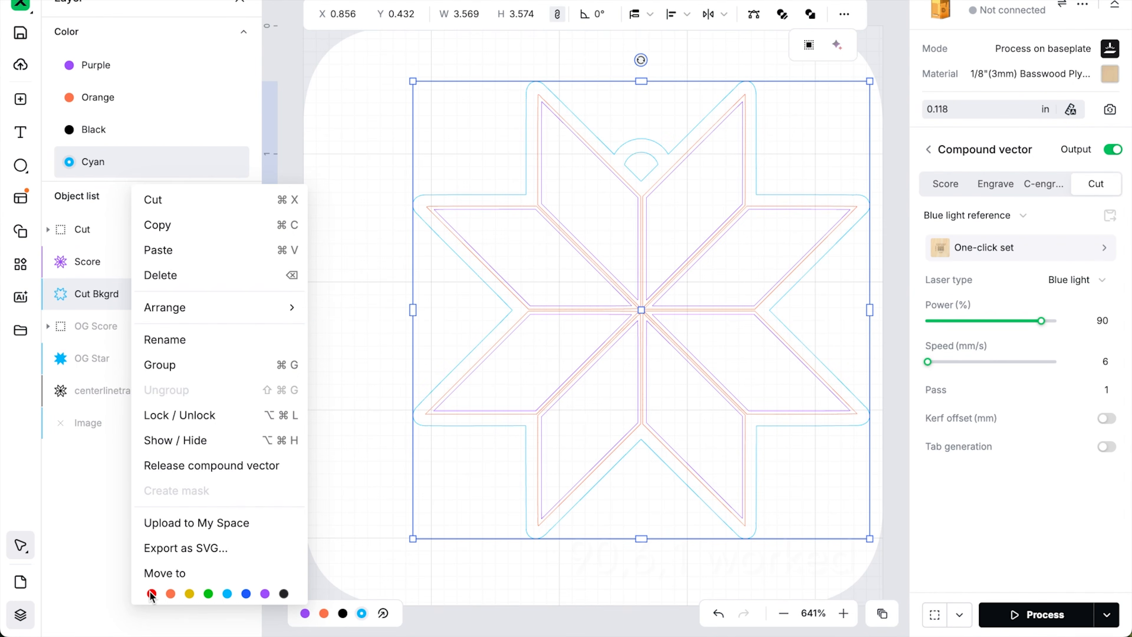
click(151, 594)
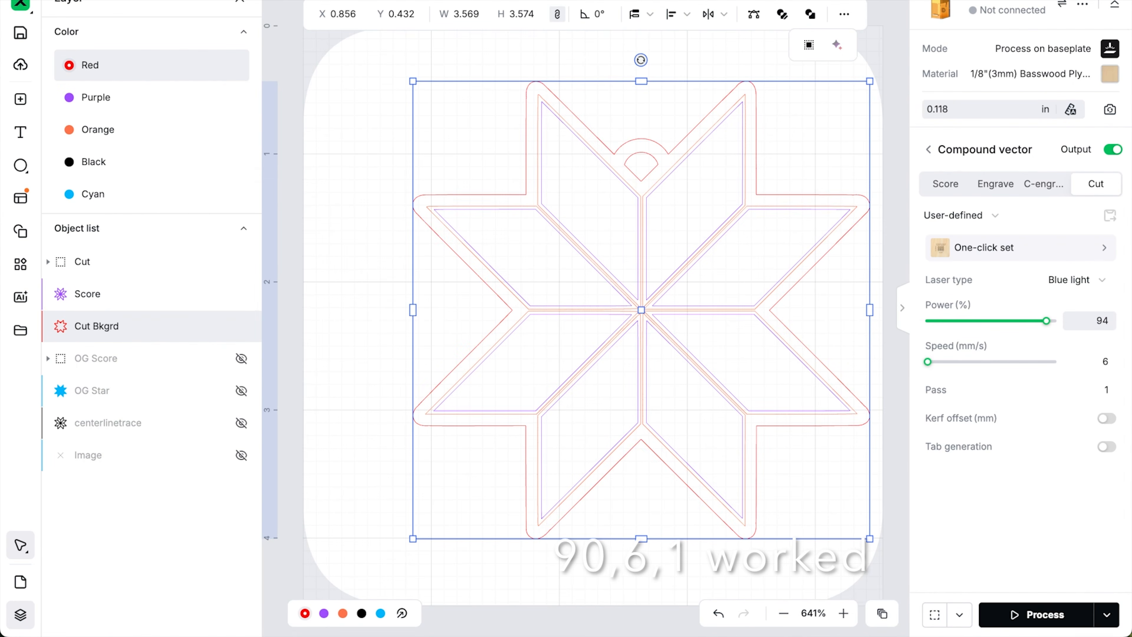
key(Tab)
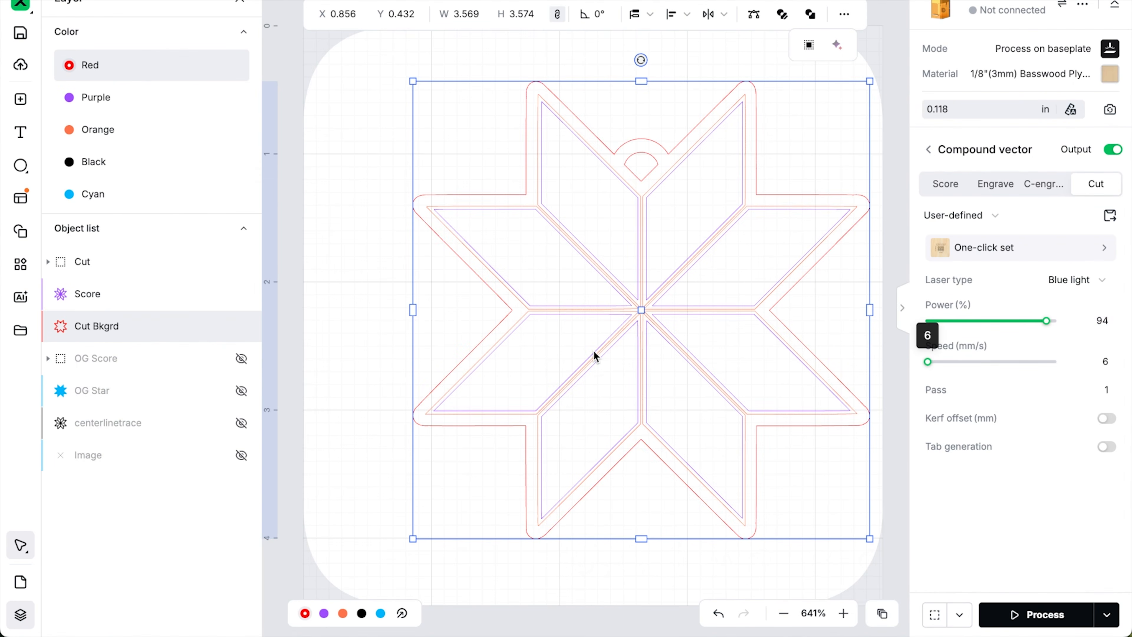
click(374, 291)
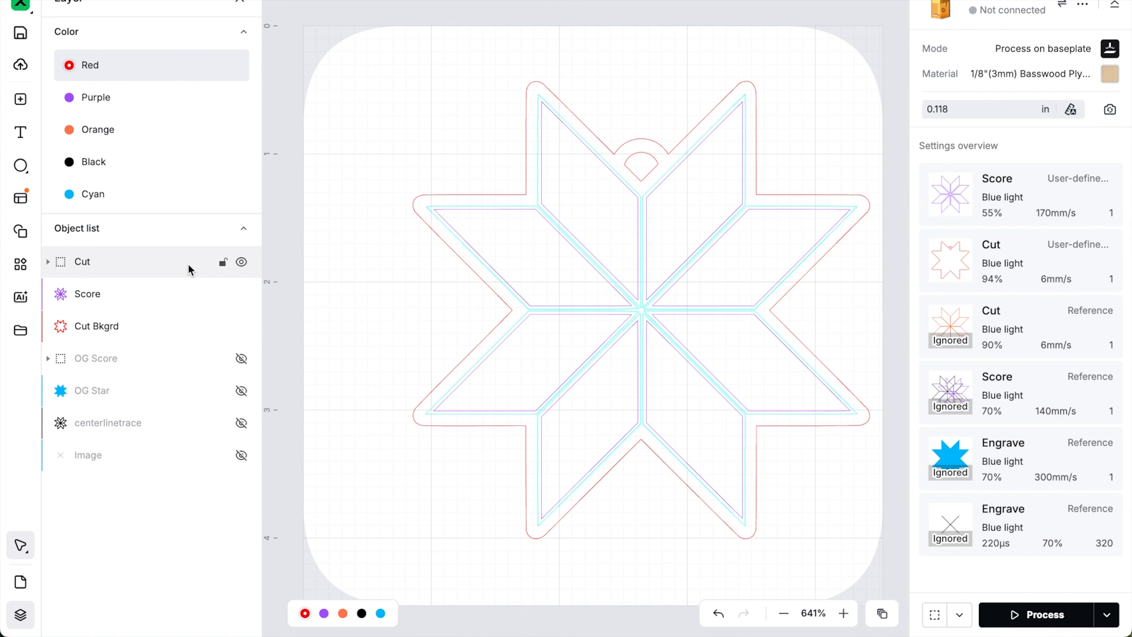
- Check the Cut group's settings, shift all visible ornament pieces together slightly left on the canvas, and save the project
click(173, 262)
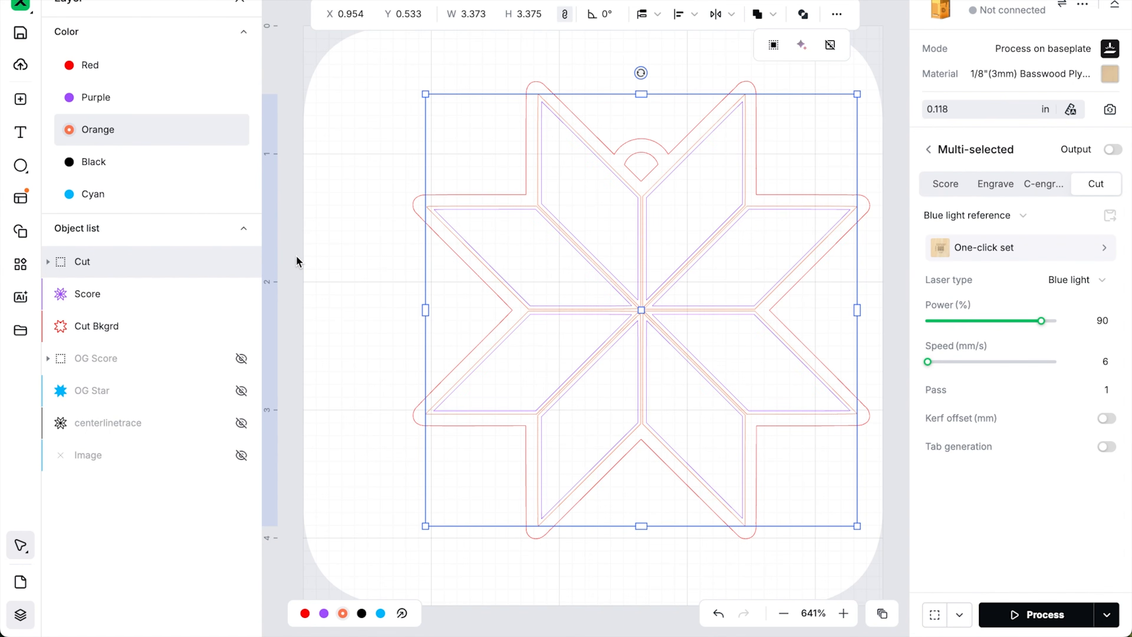
drag(335, 100, 828, 532)
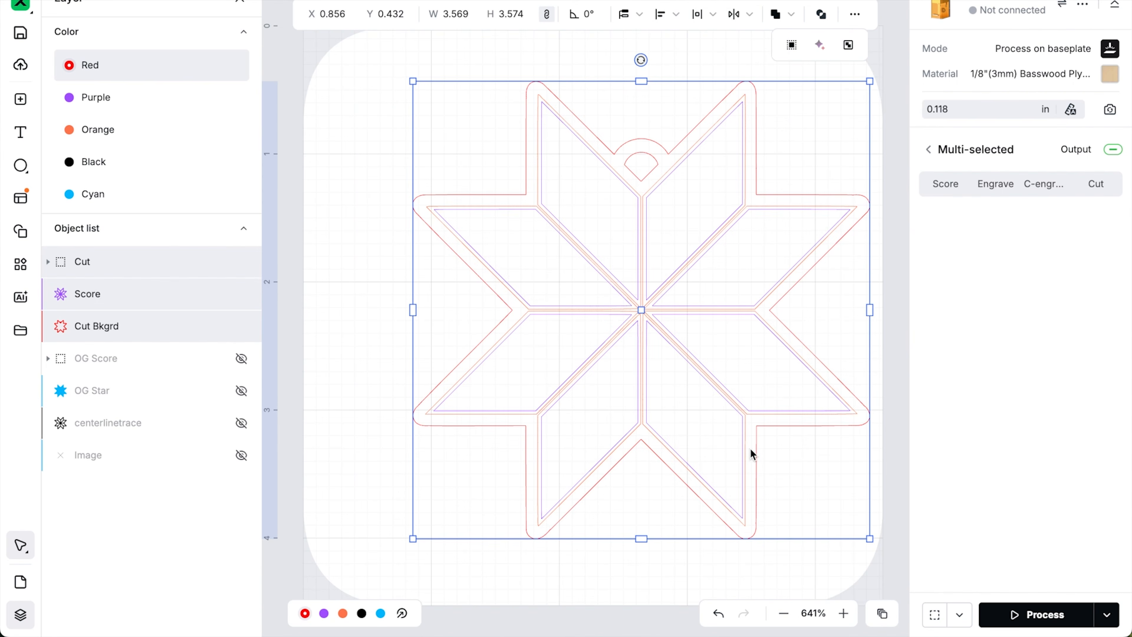
drag(742, 426, 672, 414)
click(316, 184)
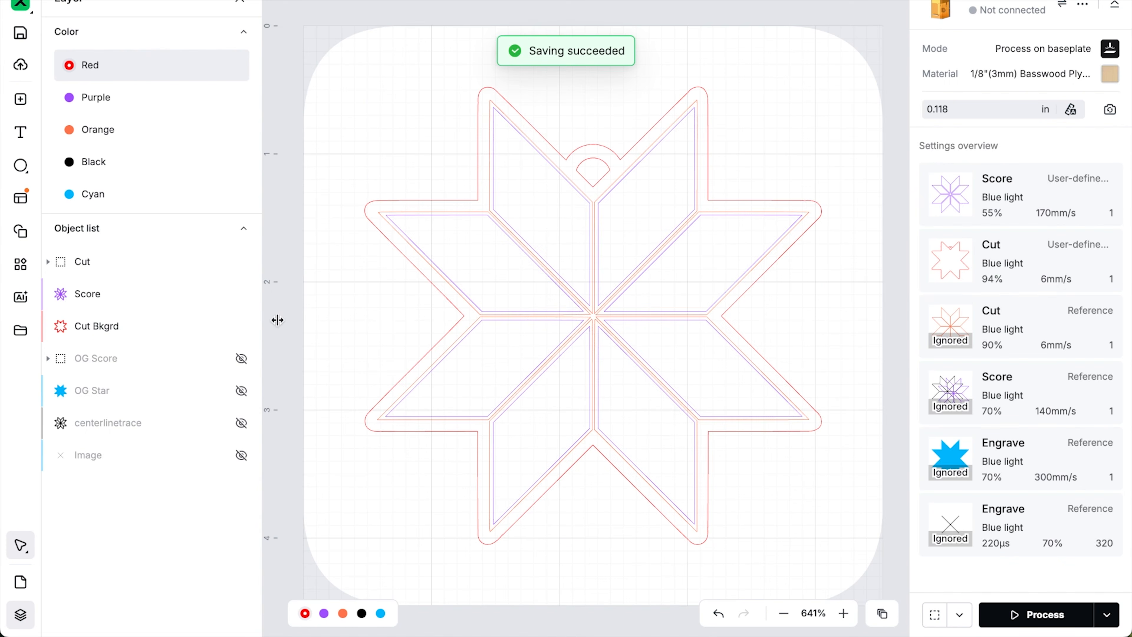
- Lock the hidden OG Score, OG Star, centerlinetrace and Image layers
click(214, 392)
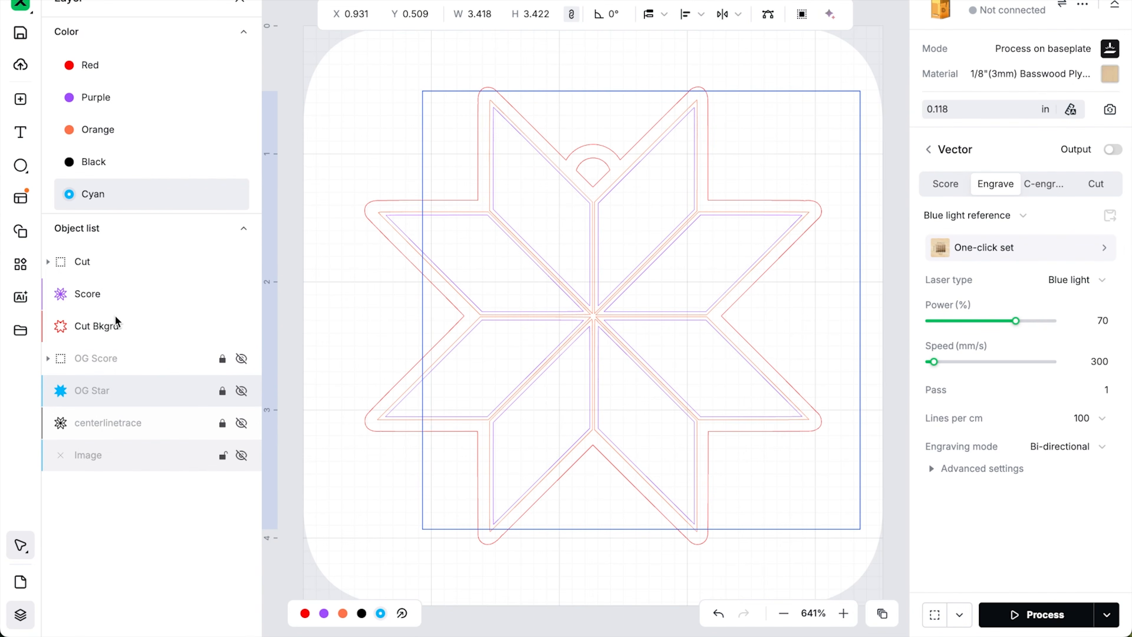
click(331, 276)
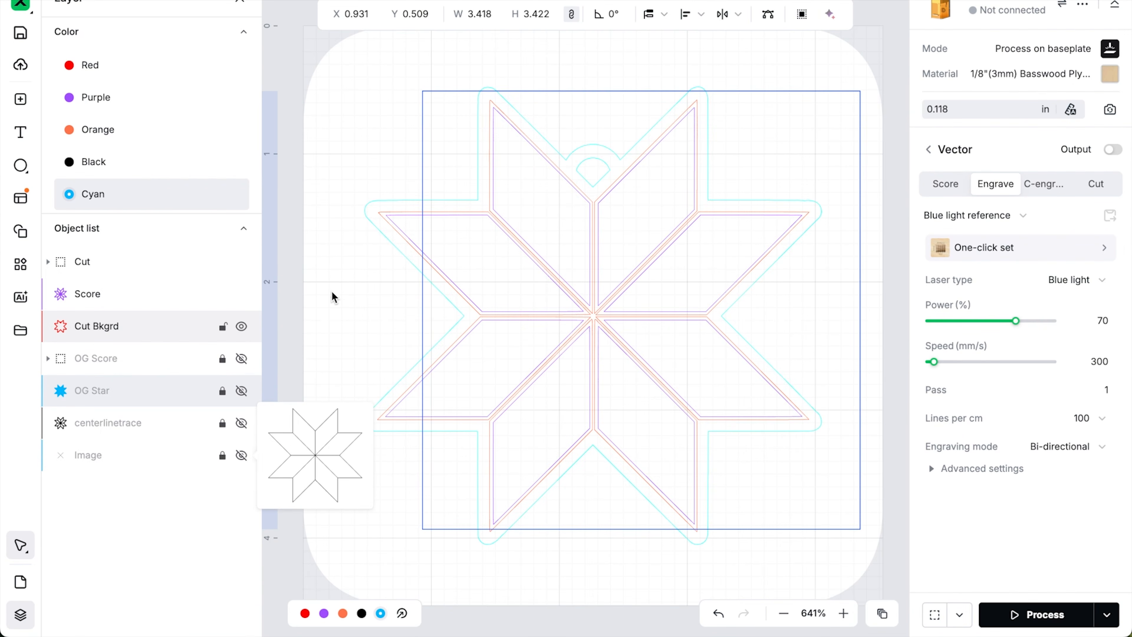